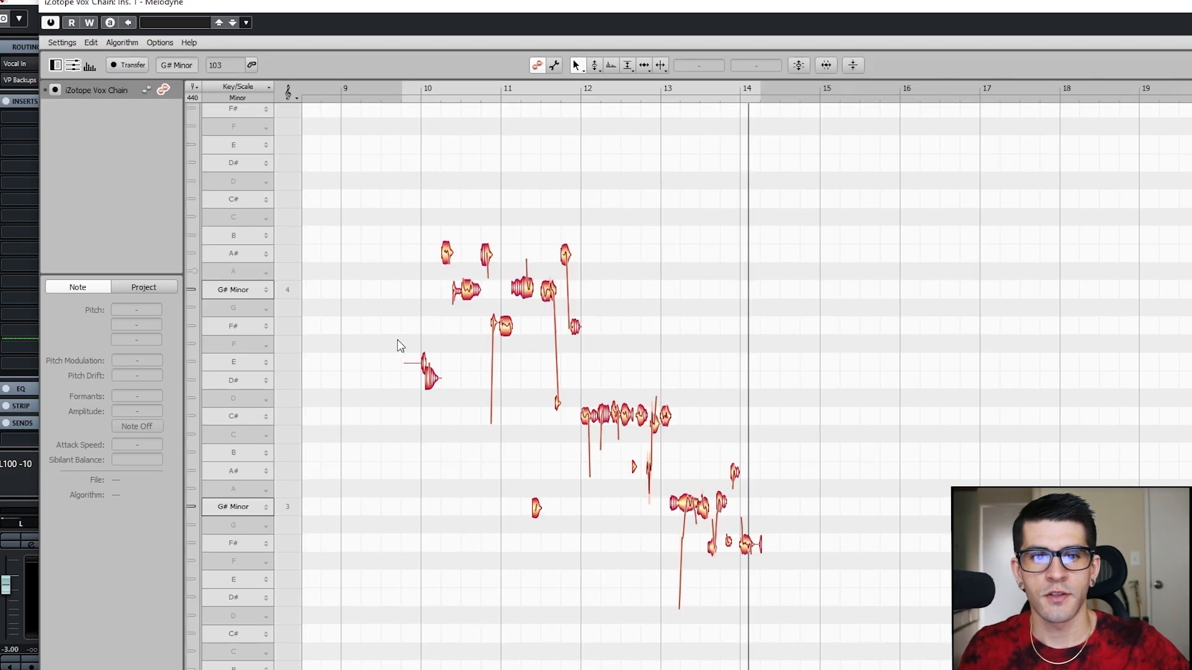
Play the end of the vocal phrase and centre its last note at bar 14 on F# 3.
{"action": "left_click_drag", "start_coordinate": [610, 491], "coordinate": [610, 492]}
{"action": "left_click_drag", "start_coordinate": [609, 537], "coordinate": [683, 563]}
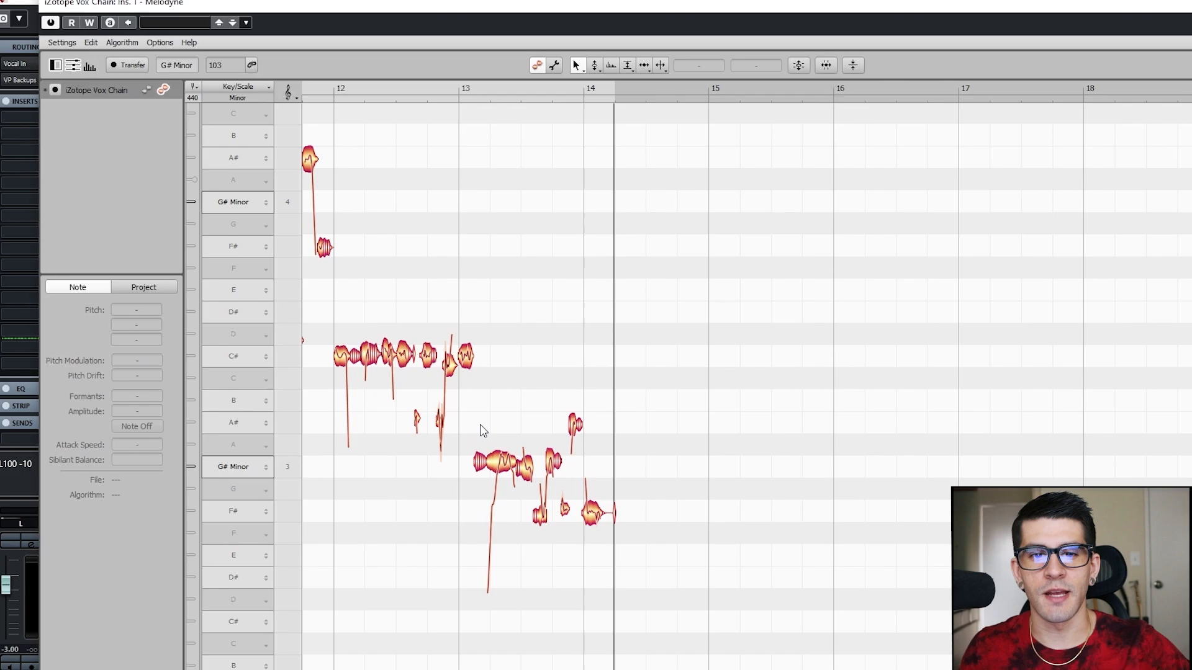
{"action": "key", "text": "space"}
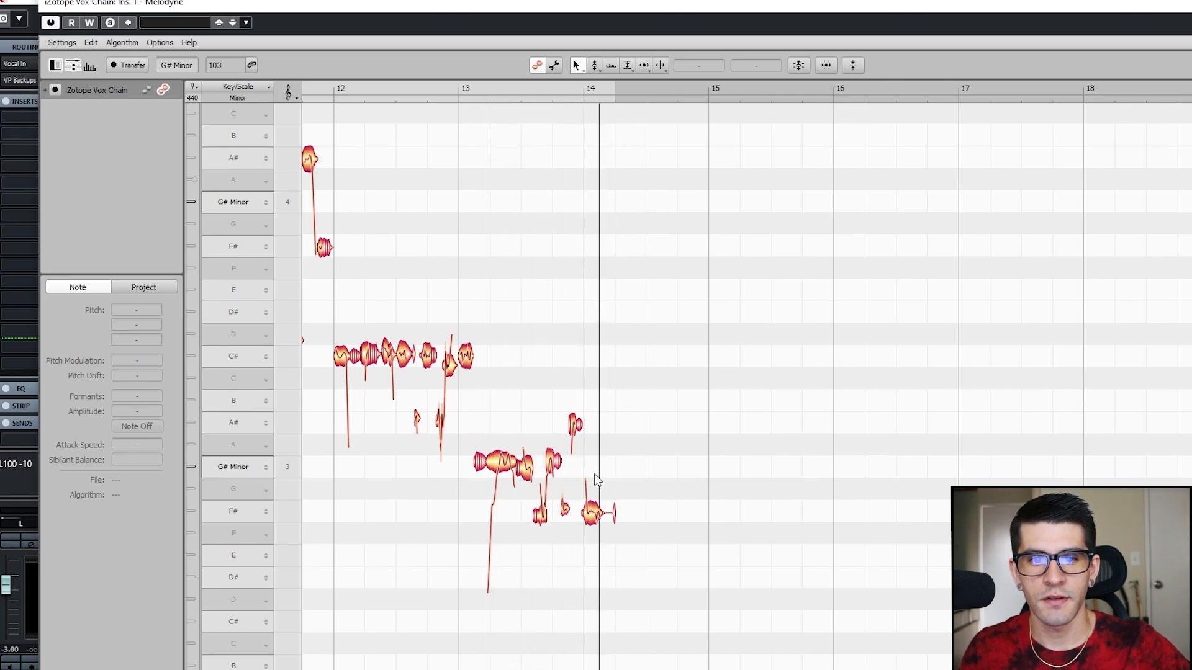
{"action": "key", "text": "space"}
{"action": "scroll", "coordinate": [596, 572], "scroll_direction": "up", "scroll_amount": 3}
{"action": "left_click", "coordinate": [572, 502]}
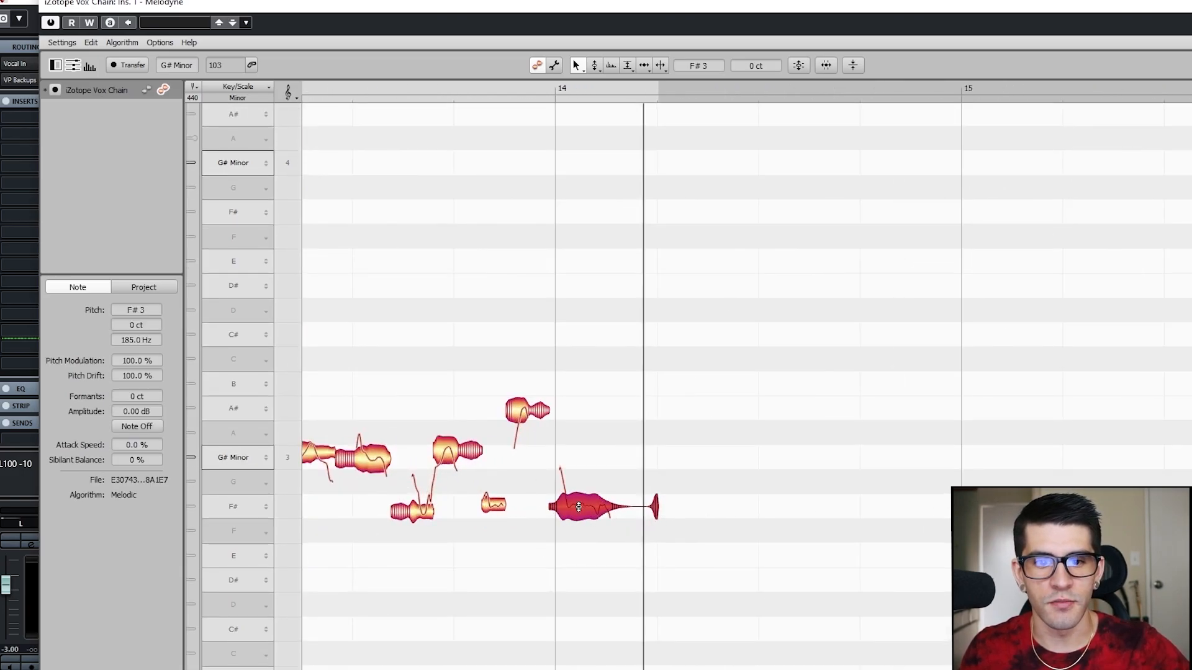
Snap the three G# 3 notes and the A# 3 note leading up to bar 14 to their pitch centres at 0 ct.
{"action": "scroll", "coordinate": [434, 472], "scroll_direction": "left", "scroll_amount": 3}
{"action": "left_click", "coordinate": [403, 459]}
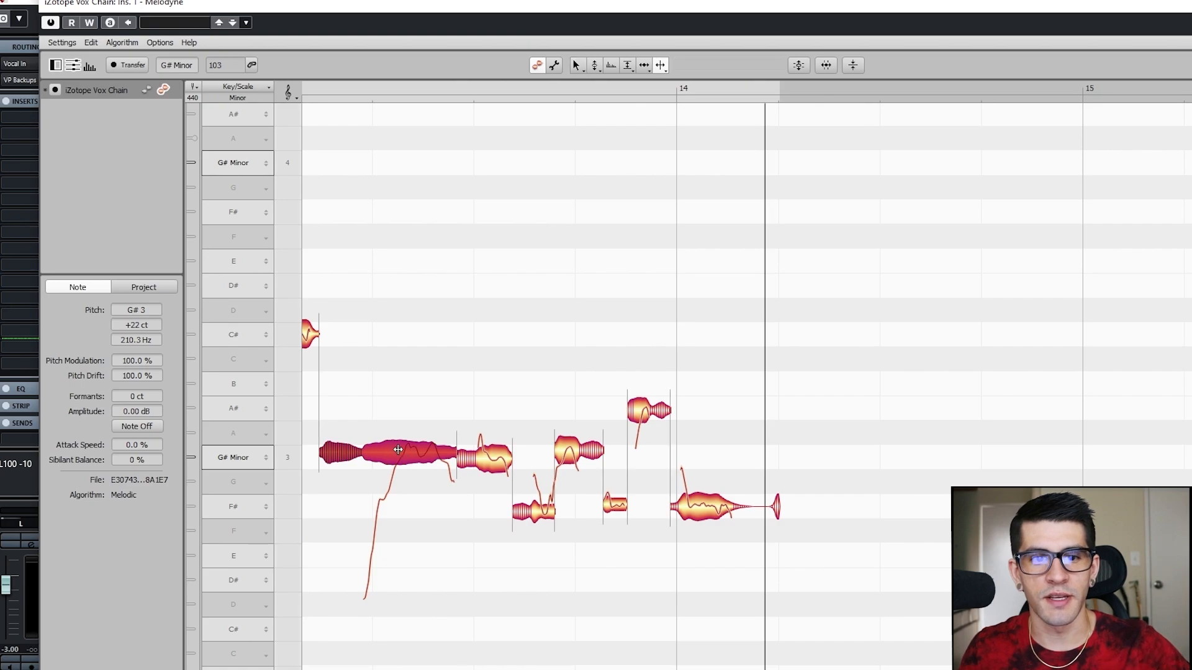
{"action": "double_click", "coordinate": [400, 453]}
{"action": "left_click", "coordinate": [500, 462]}
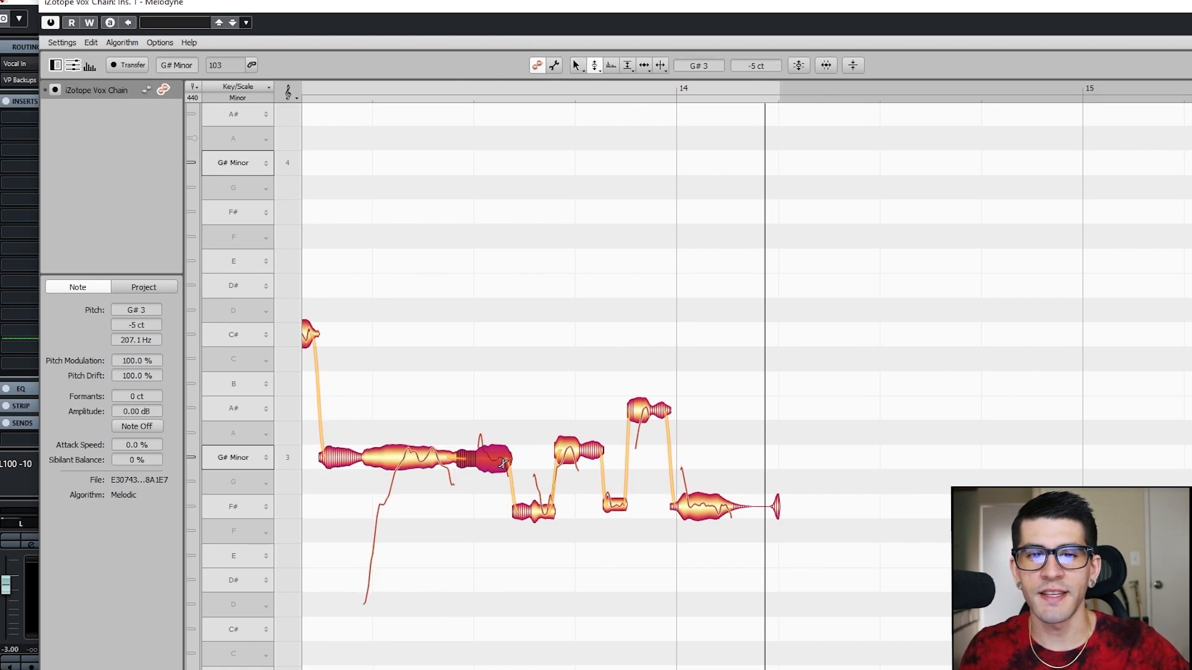
{"action": "double_click", "coordinate": [491, 458]}
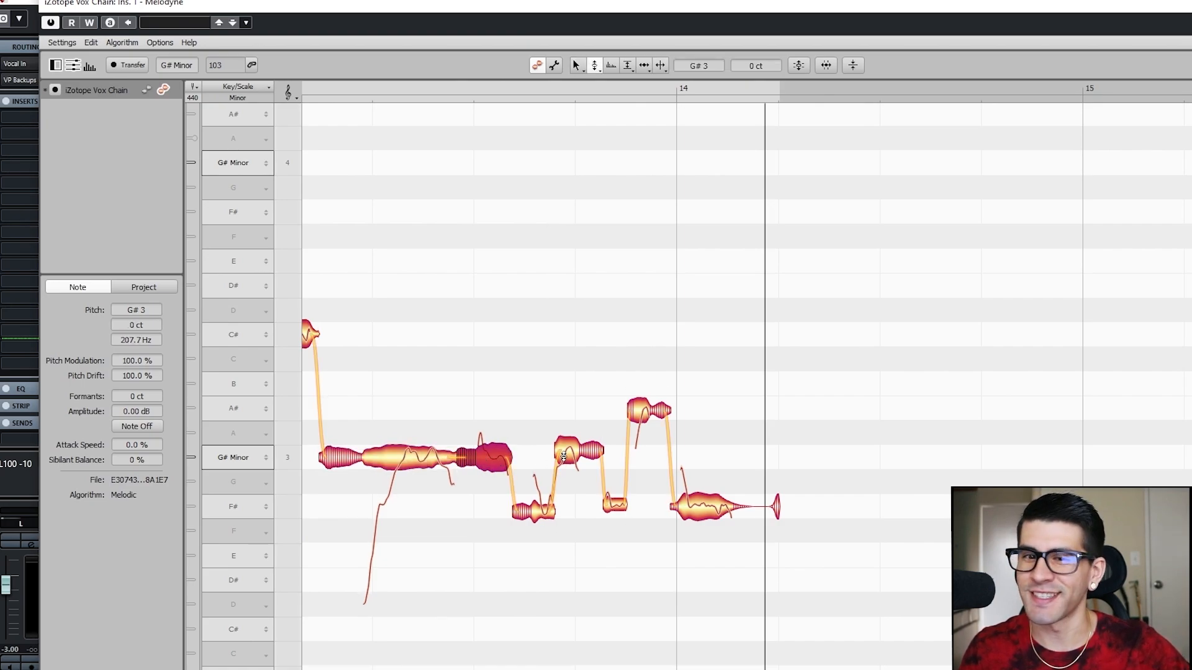
{"action": "double_click", "coordinate": [565, 454]}
{"action": "double_click", "coordinate": [643, 409]}
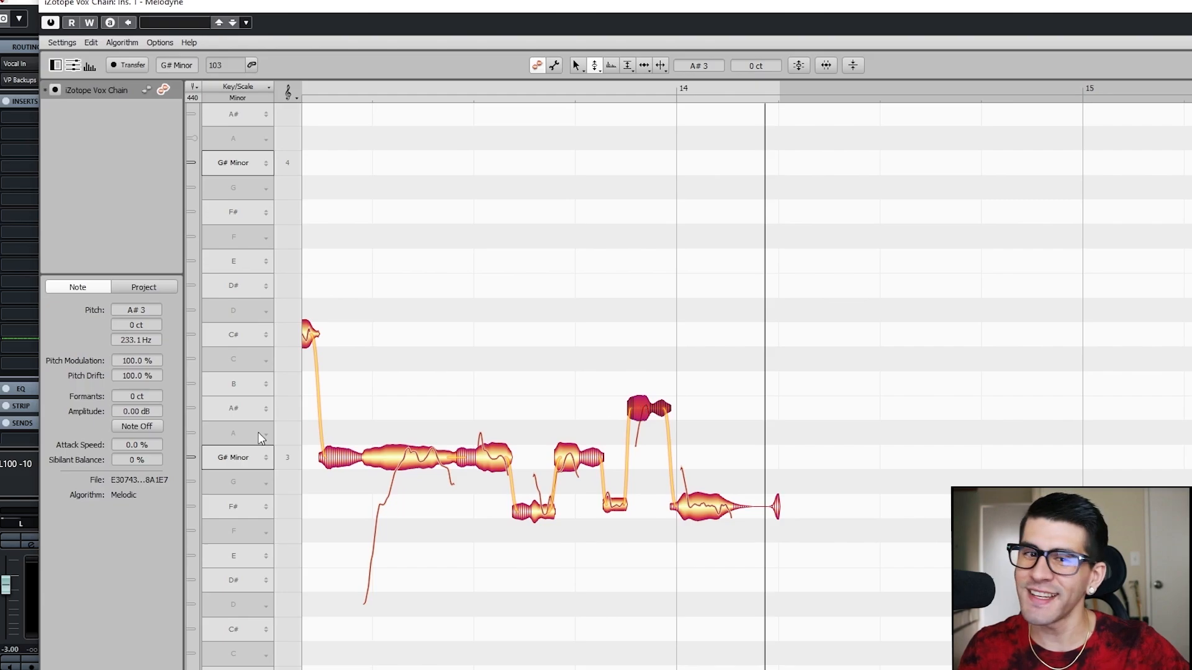
{"action": "key", "text": "space"}
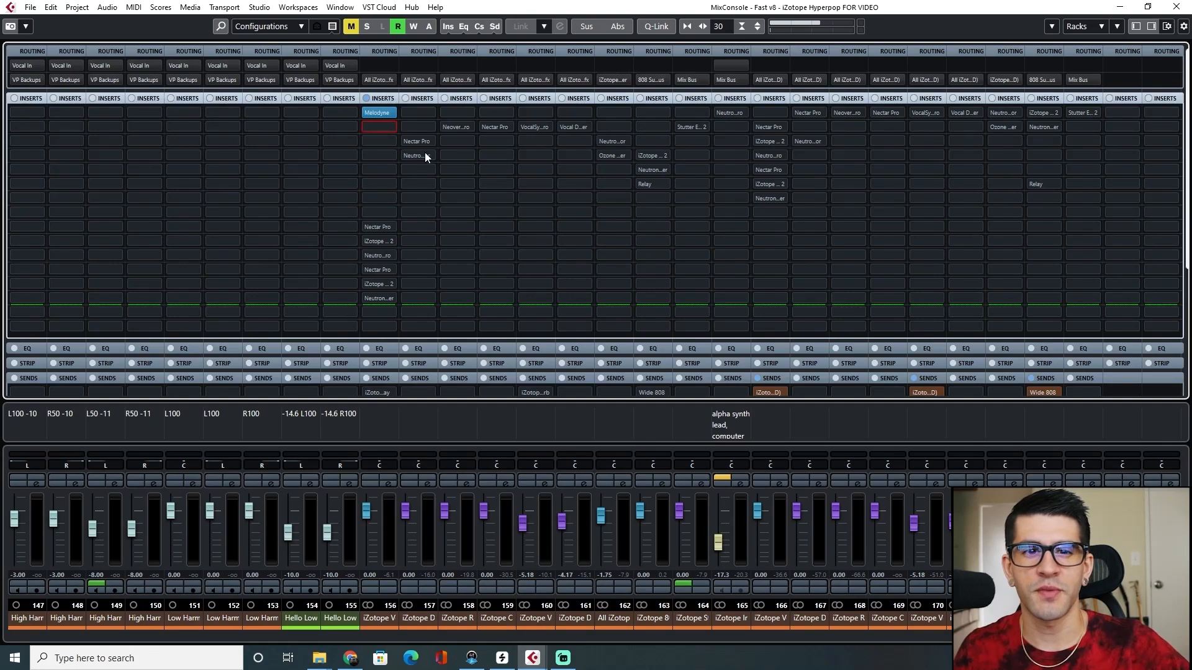
Insert Nectar Pro after Melodyne on the iZotope Vox Chain and set its Pitch module's scale to F# Major.
{"action": "left_click_drag", "start_coordinate": [435, 126], "coordinate": [486, 111]}
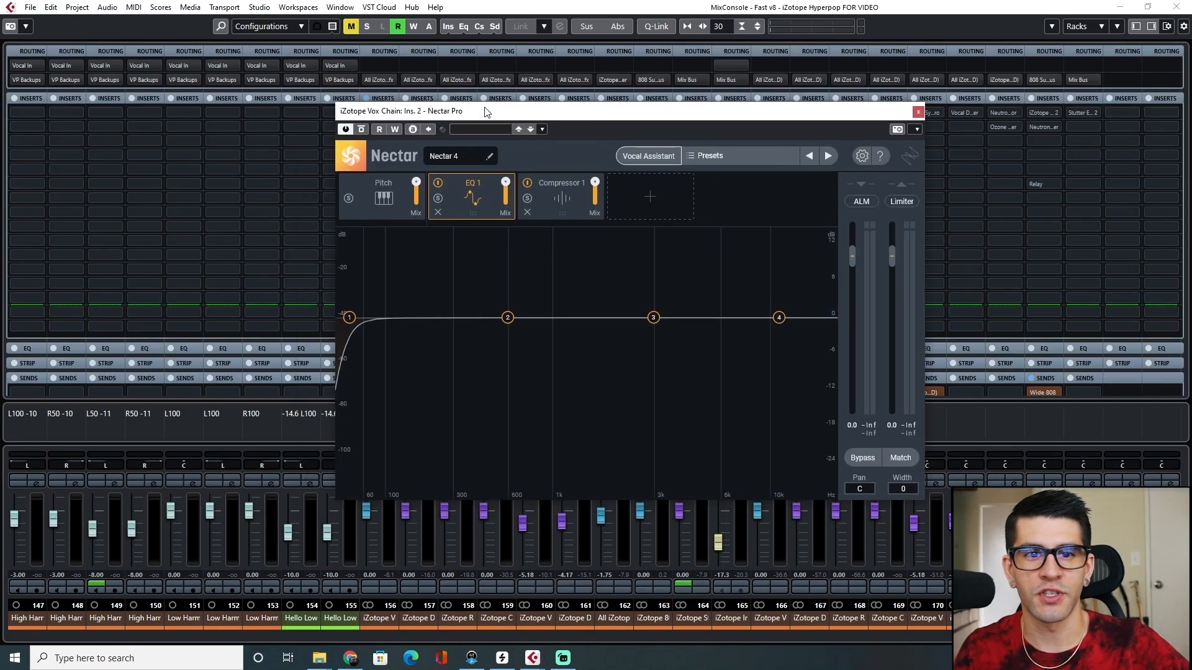
{"action": "left_click", "coordinate": [366, 181]}
{"action": "left_click", "coordinate": [374, 456]}
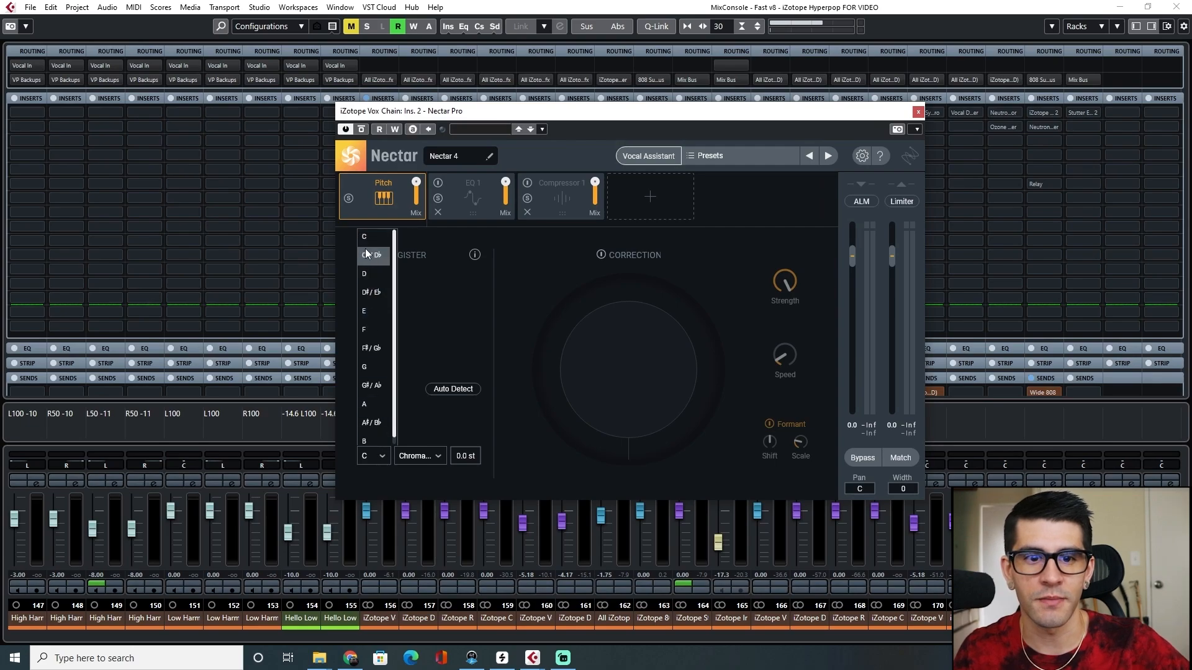
{"action": "left_click", "coordinate": [371, 348]}
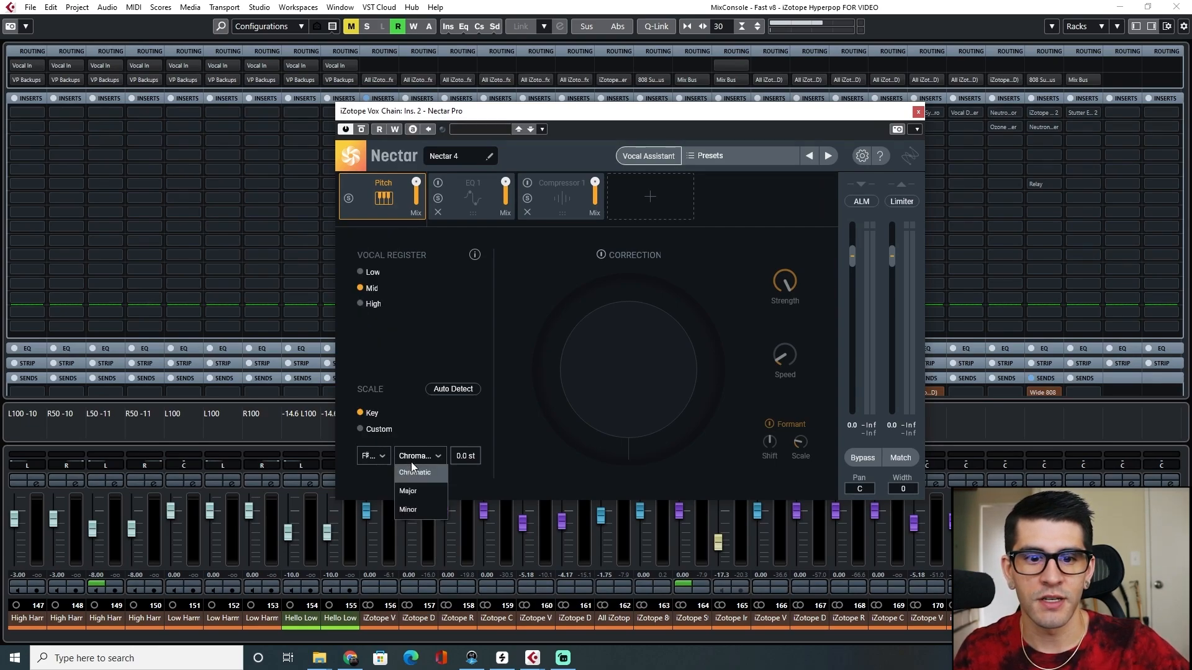
{"action": "left_click", "coordinate": [408, 492]}
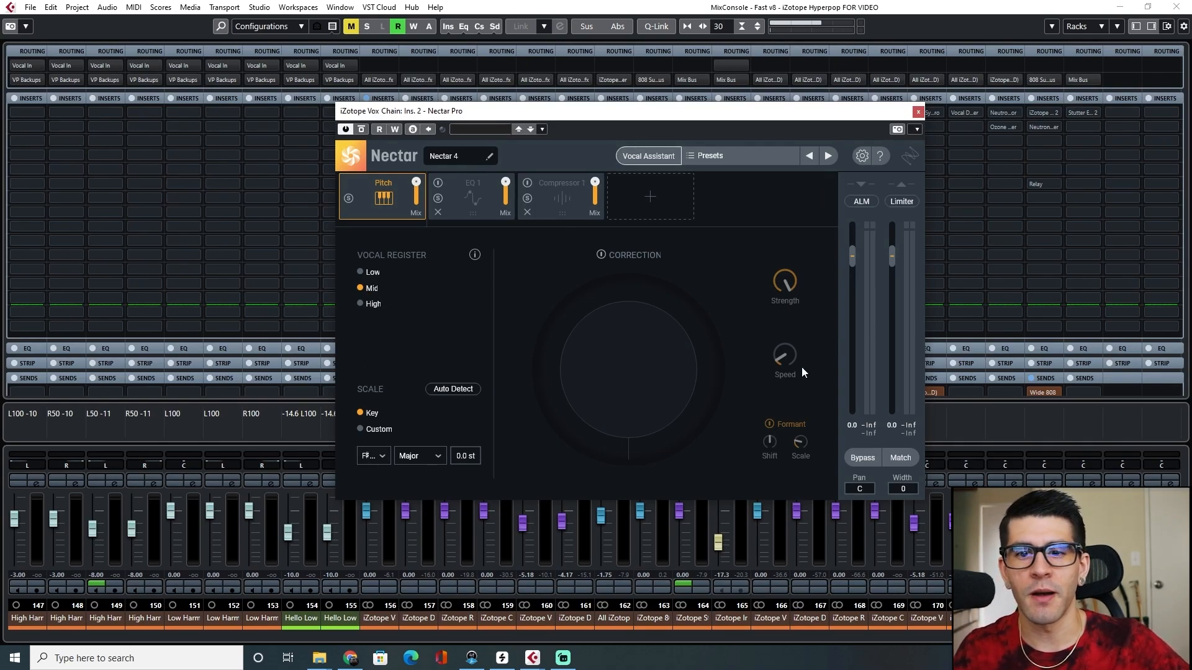
Turn on Nectar's pitch correction and set its Speed to about 82 ms.
{"action": "left_click_drag", "start_coordinate": [785, 356], "coordinate": [790, 309]}
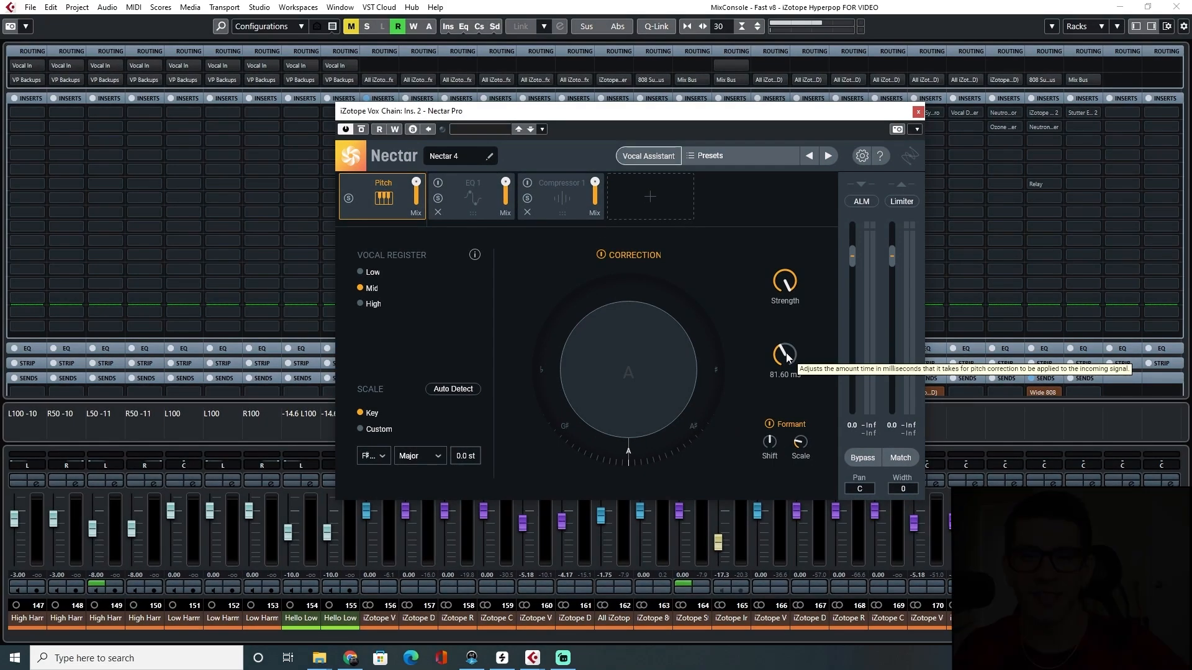
{"action": "left_click_drag", "start_coordinate": [529, 117], "coordinate": [542, 109]}
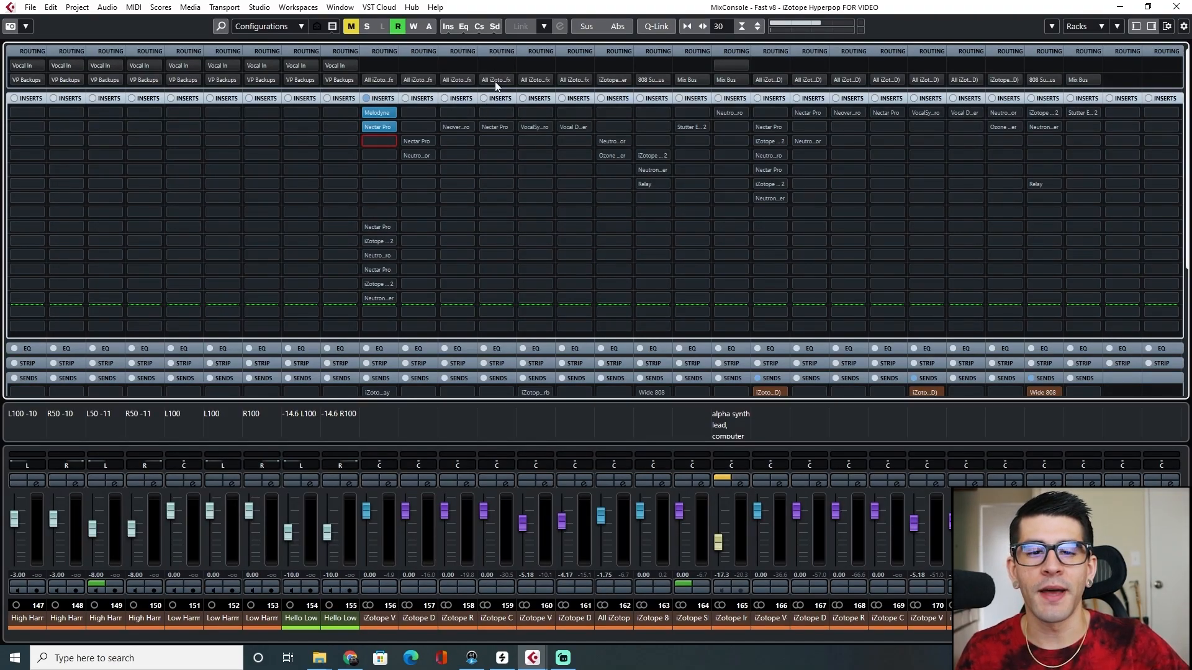
Add iZotope Trash 2 after Nectar Pro and apply Gentle Push saturation to its 120 Hz to 2 kHz multiband range.
{"action": "left_click_drag", "start_coordinate": [491, 124], "coordinate": [637, 88]}
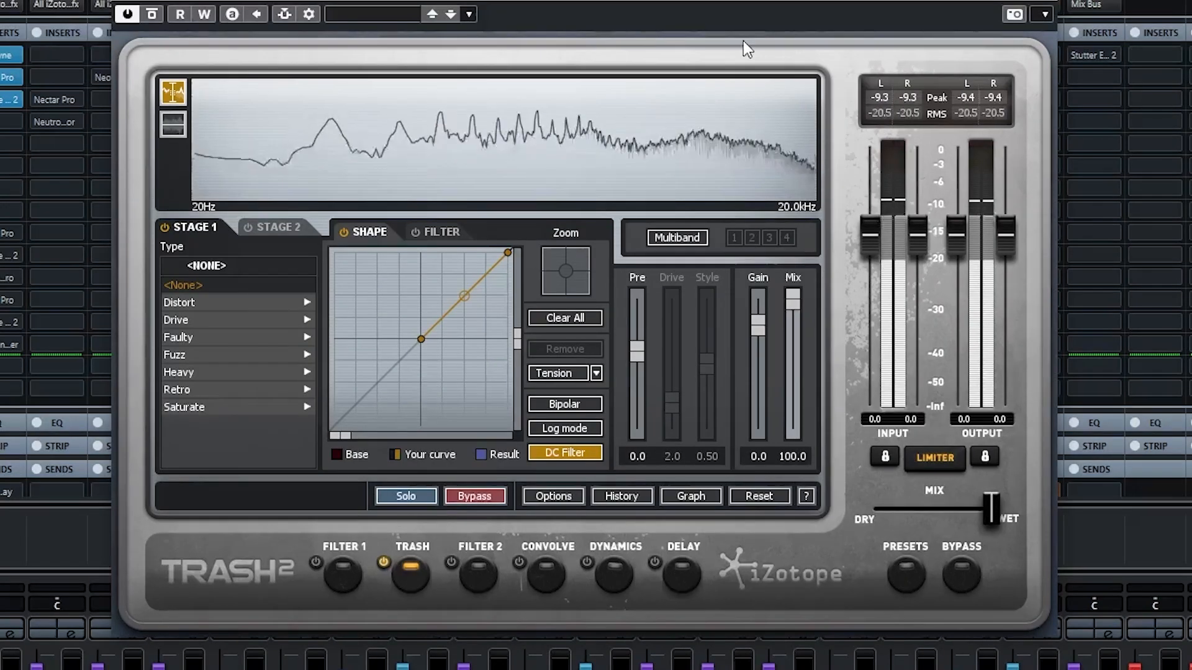
{"action": "left_click", "coordinate": [677, 238]}
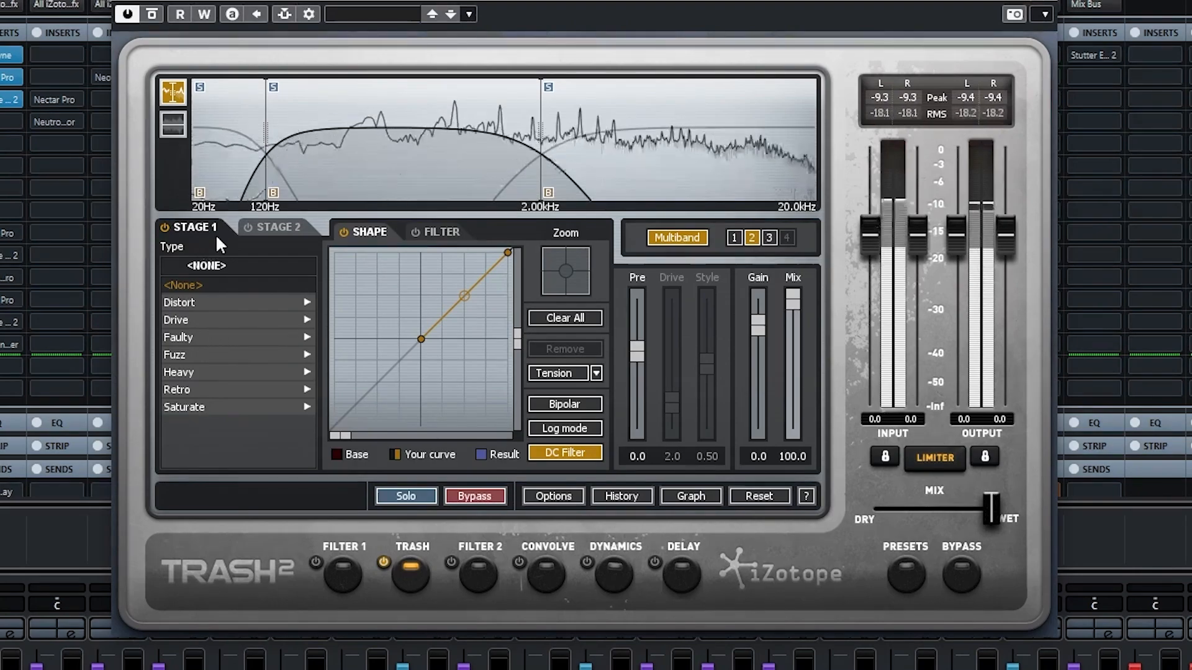
{"action": "left_click", "coordinate": [197, 318]}
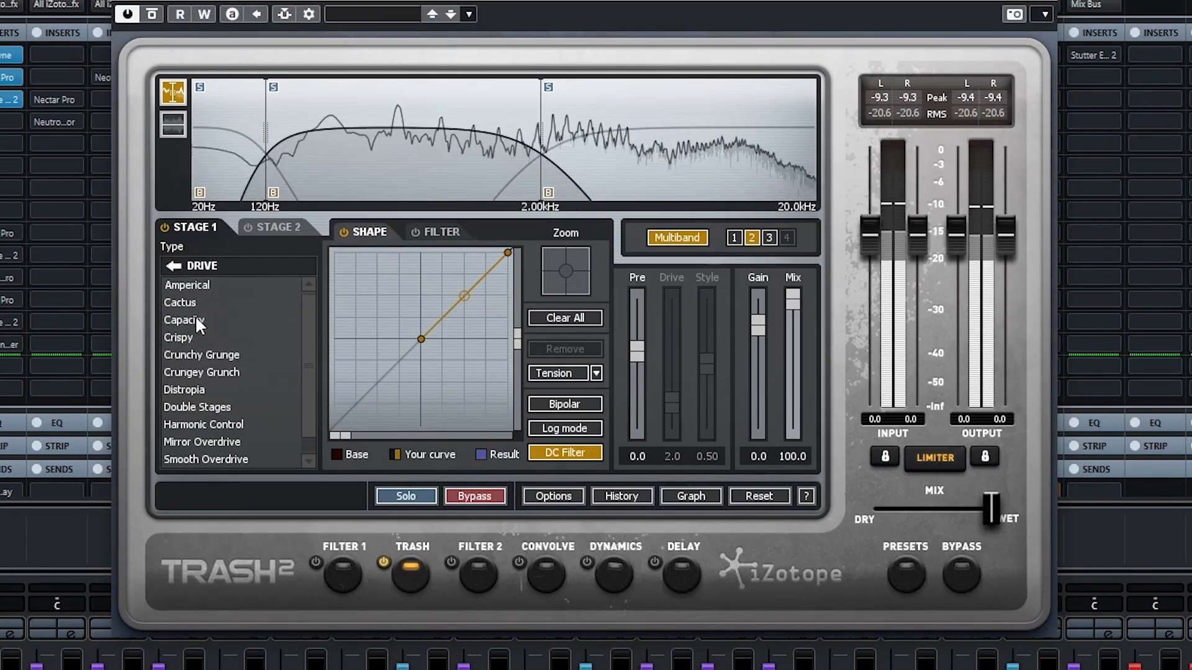
{"action": "scroll", "coordinate": [199, 385], "scroll_direction": "down", "scroll_amount": 1}
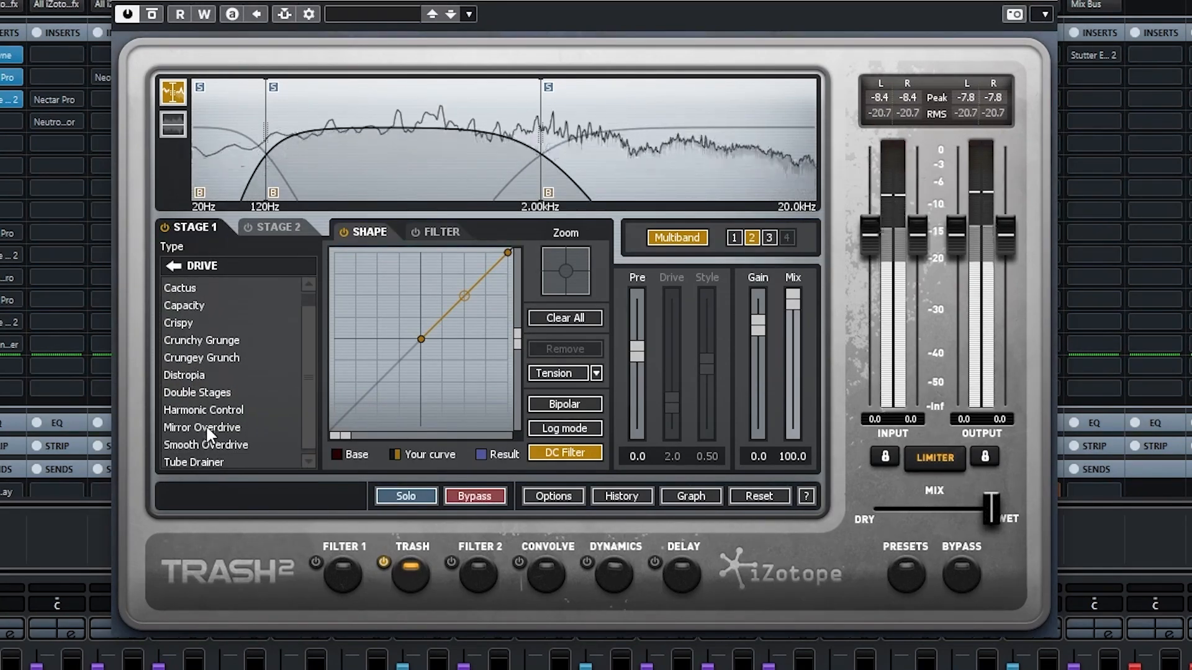
{"action": "scroll", "coordinate": [203, 408], "scroll_direction": "up", "scroll_amount": 3}
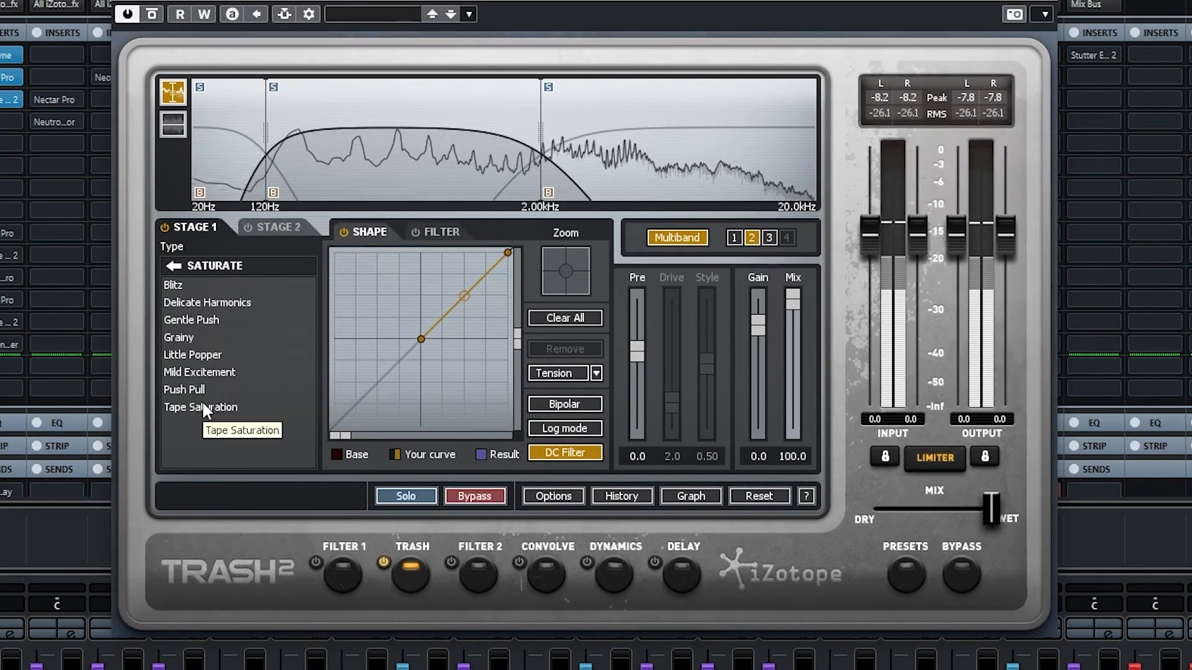
{"action": "left_click", "coordinate": [191, 321]}
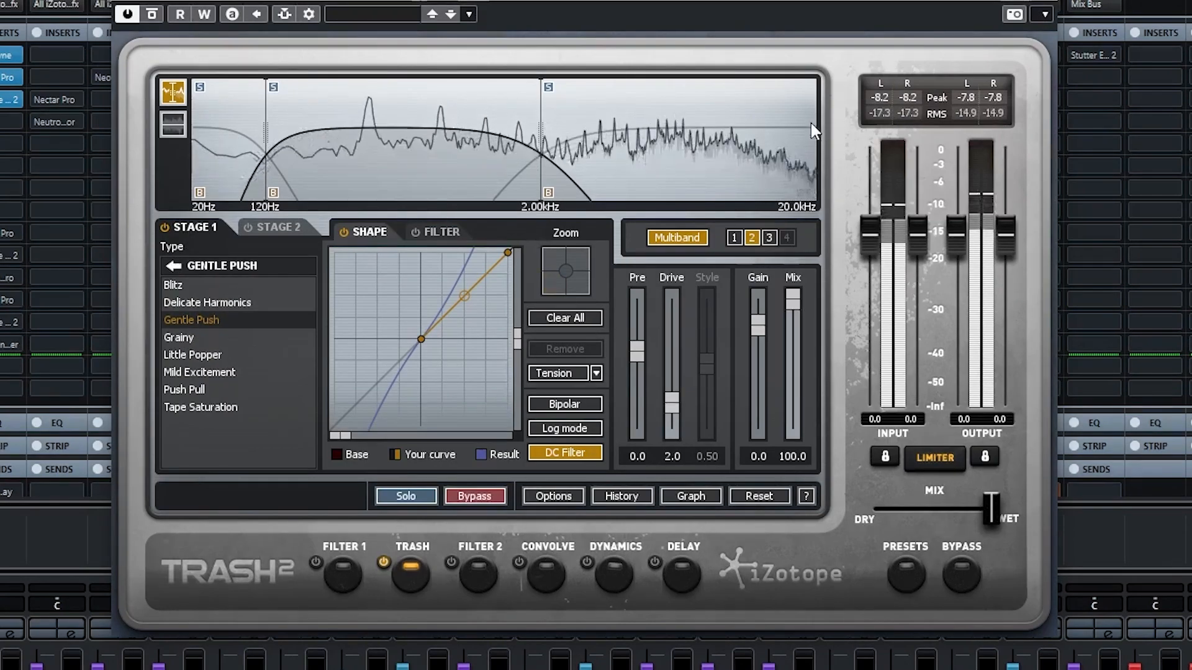
Set the middle band's Pre to 3.6, Drive to 5.9 and Mix to 44.0, and lower Trash 2's overall mix well towards dry.
{"action": "mouse_move", "coordinate": [635, 353]}
{"action": "left_mouse_down"}
{"action": "mouse_move", "coordinate": [636, 334]}
{"action": "mouse_move", "coordinate": [636, 344]}
{"action": "left_mouse_up"}
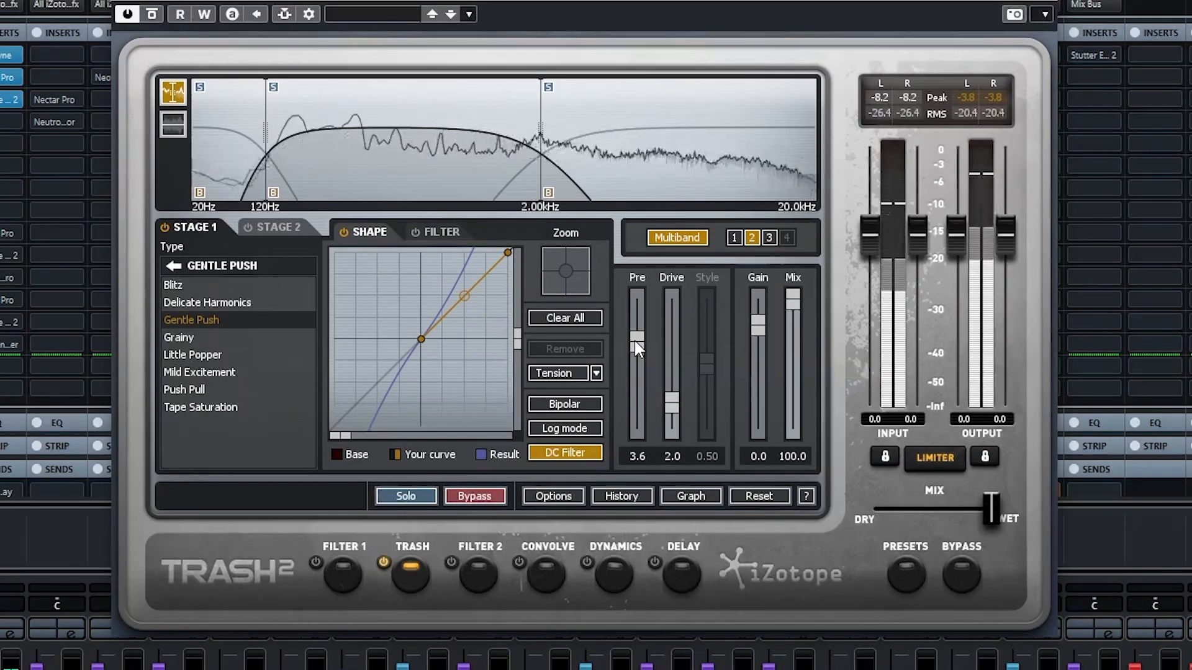
{"action": "left_click_drag", "start_coordinate": [795, 298], "coordinate": [789, 367]}
{"action": "left_click_drag", "start_coordinate": [680, 407], "coordinate": [669, 353]}
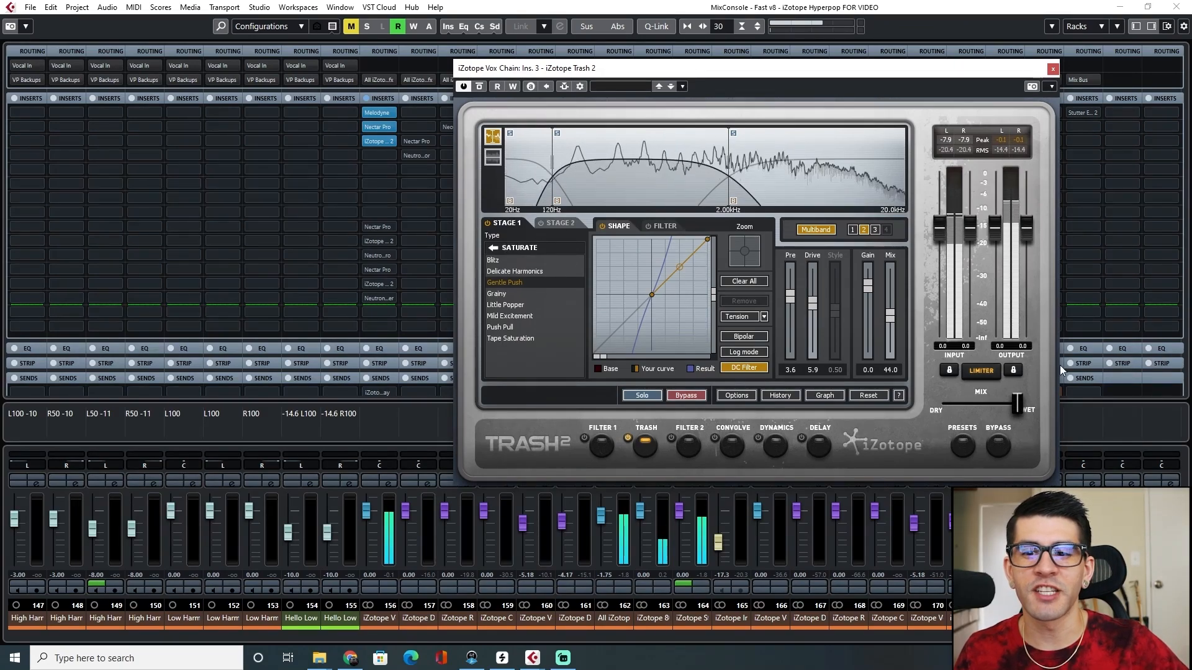
{"action": "left_click_drag", "start_coordinate": [1016, 404], "coordinate": [960, 404]}
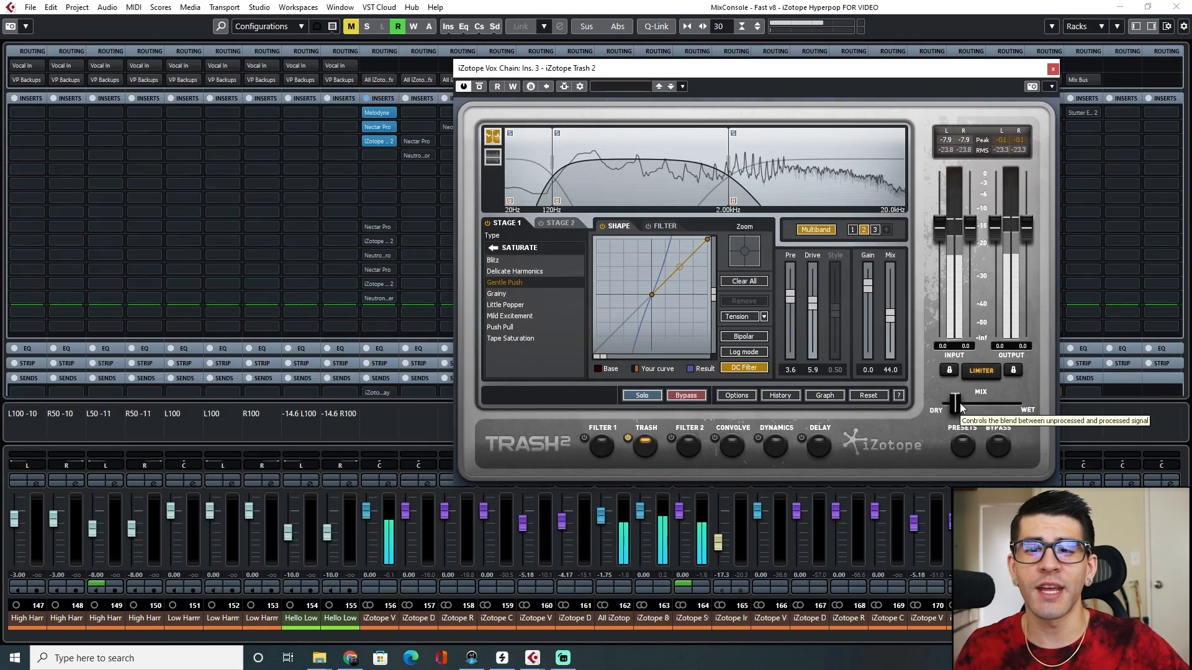
Apply the Heavy type Impaler to the band above 2 kHz, with Pre at 10.7 and Mix at 48.5.
{"action": "left_click", "coordinate": [795, 190]}
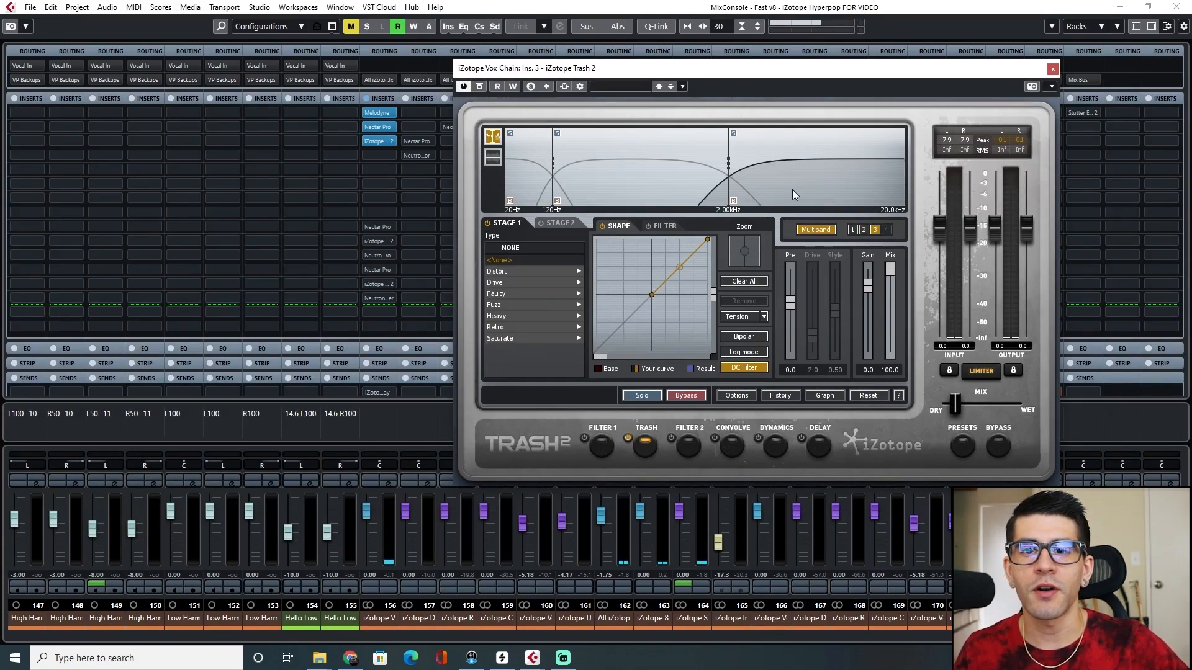
{"action": "left_click", "coordinate": [503, 318]}
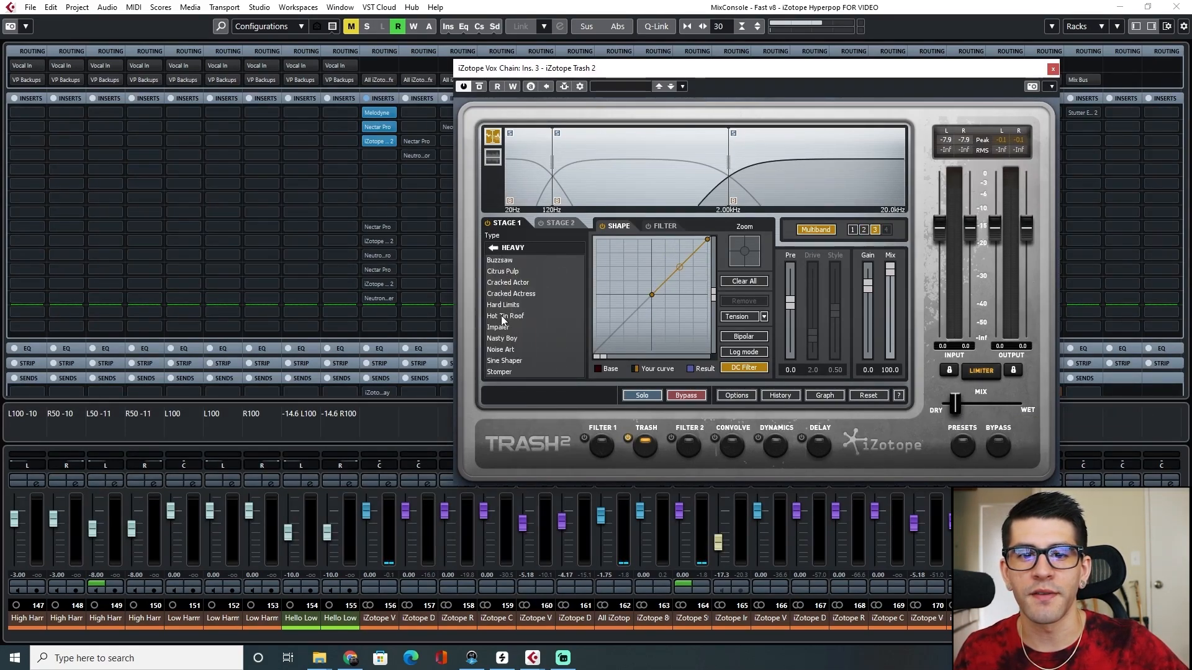
{"action": "left_click", "coordinate": [498, 327]}
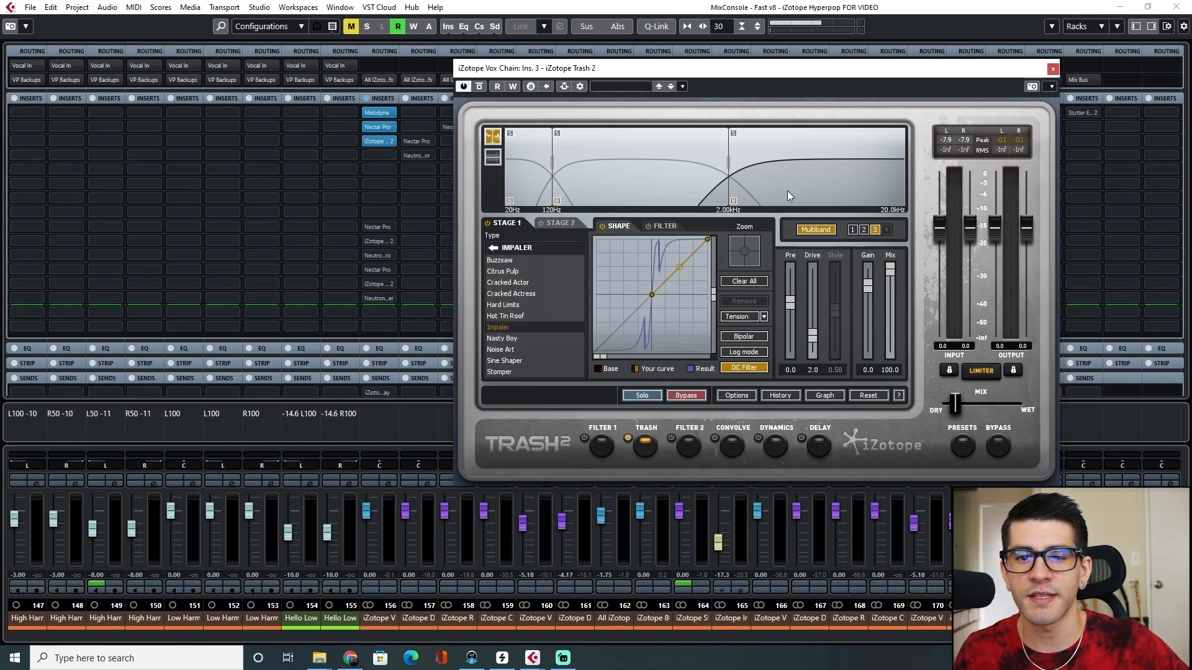
{"action": "key", "text": "space"}
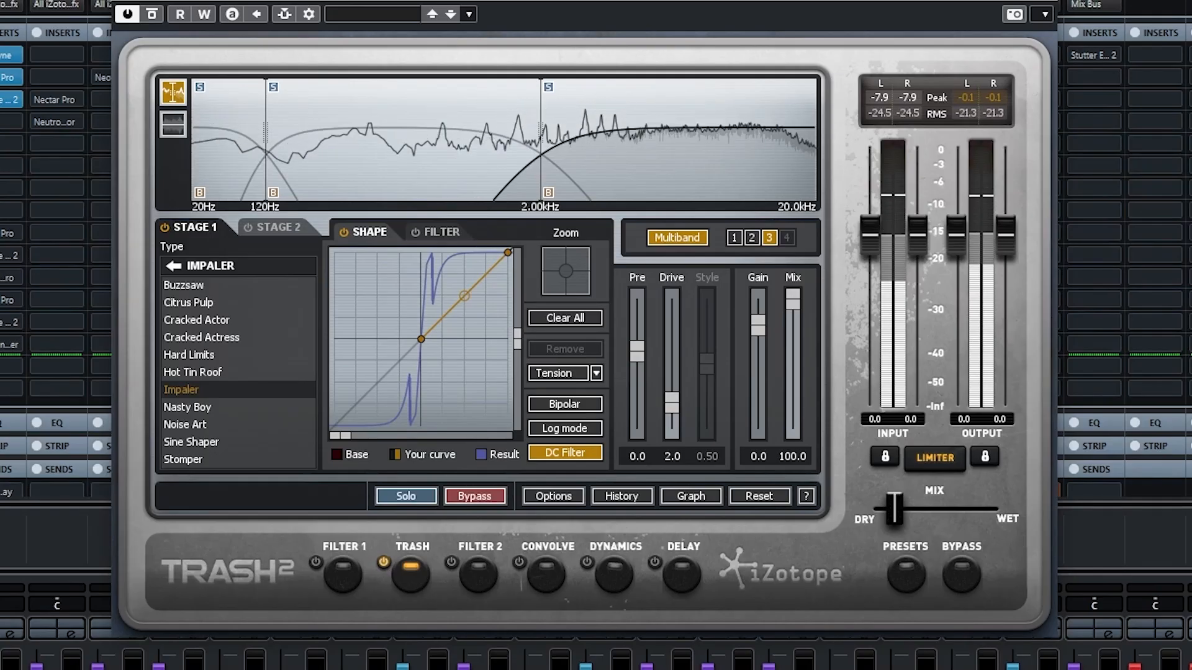
{"action": "left_click_drag", "start_coordinate": [633, 361], "coordinate": [636, 329]}
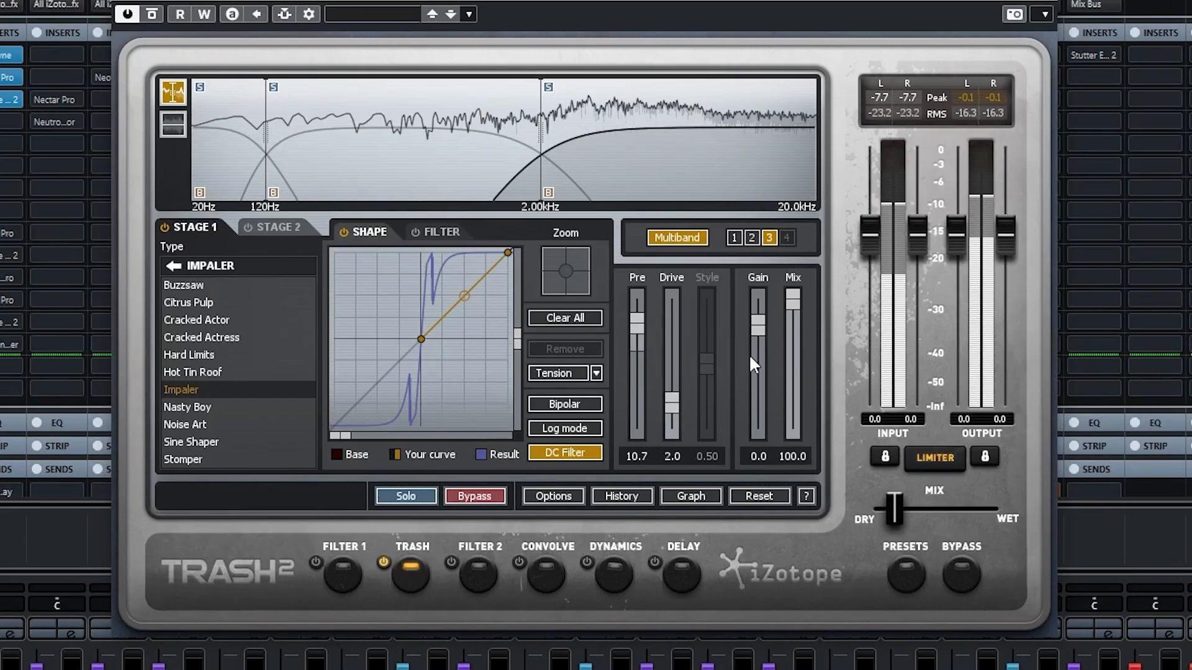
{"action": "left_click_drag", "start_coordinate": [794, 303], "coordinate": [790, 365]}
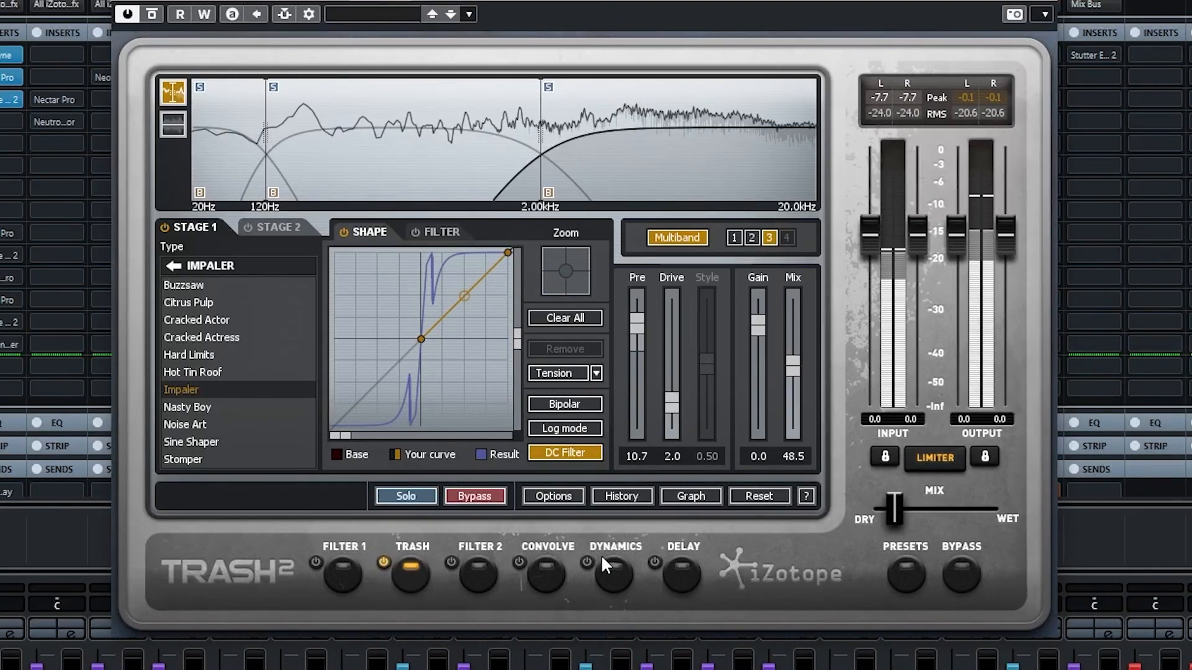
Enable Trash 2's Dynamics module and raise the compressor ratio.
{"action": "left_click", "coordinate": [614, 572]}
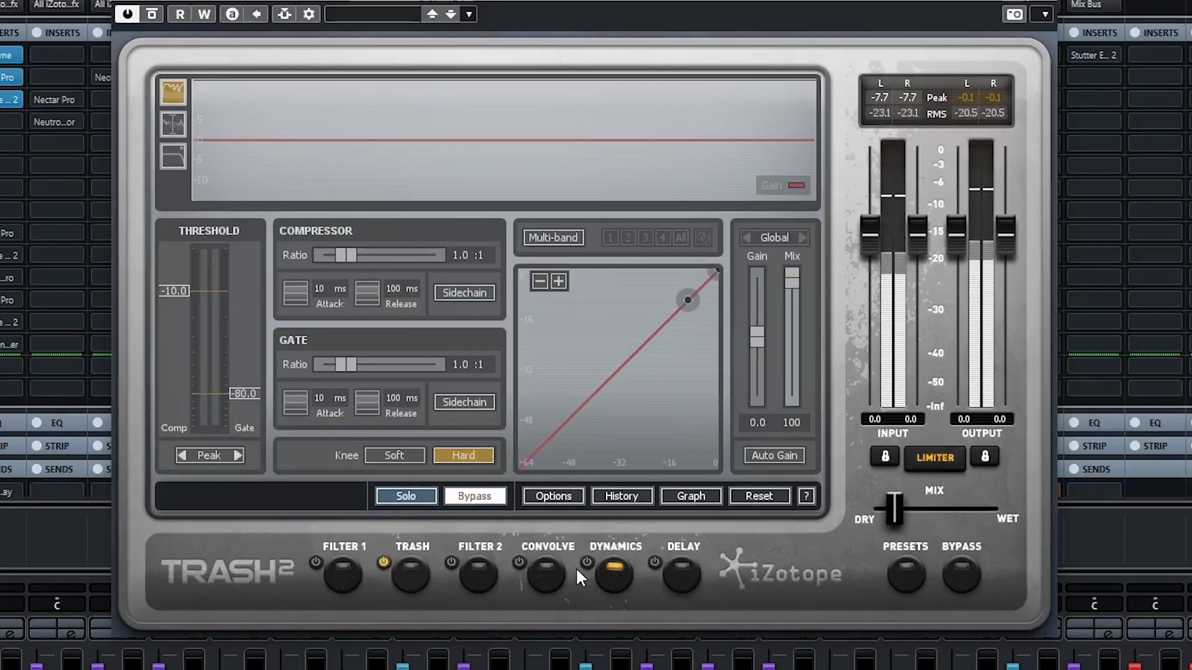
{"action": "left_click", "coordinate": [585, 561]}
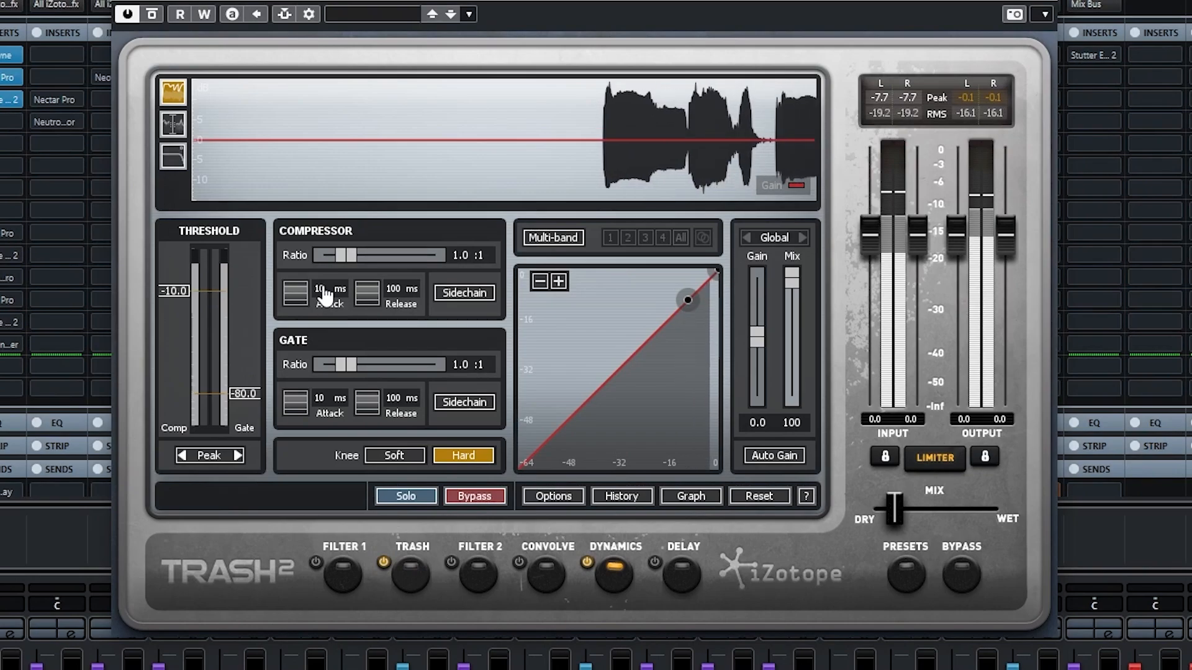
{"action": "left_click_drag", "start_coordinate": [343, 254], "coordinate": [385, 252]}
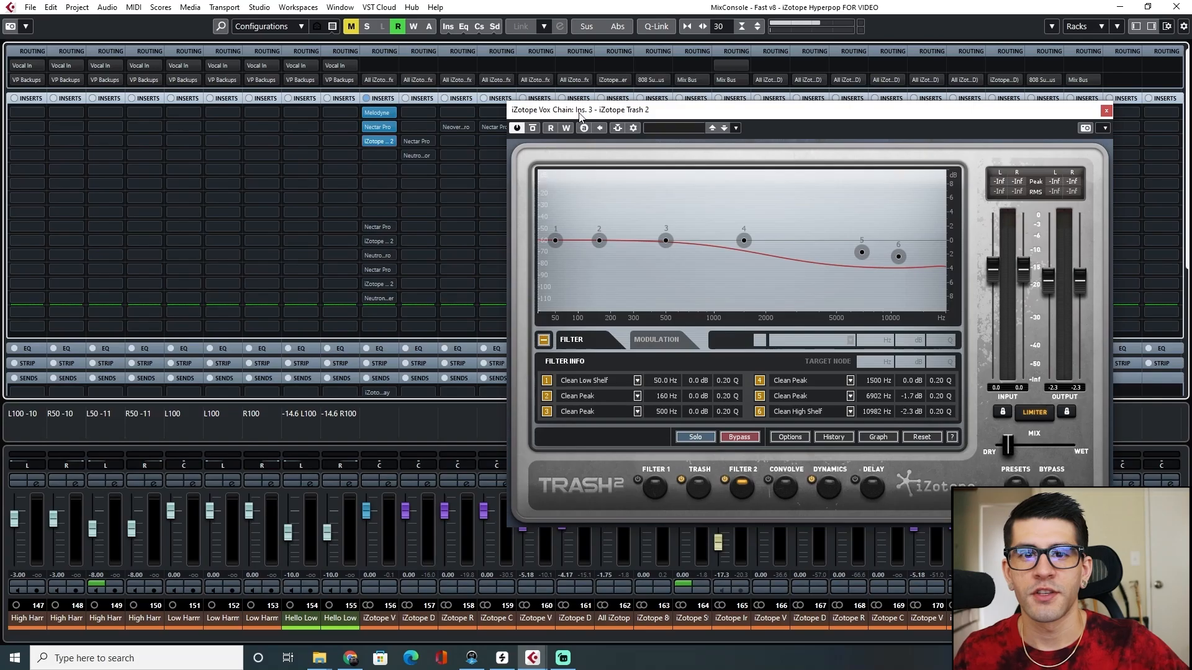
Compare the vocal with the Trash 2 insert bypassed and active during playback.
{"action": "left_click_drag", "start_coordinate": [563, 112], "coordinate": [554, 114]}
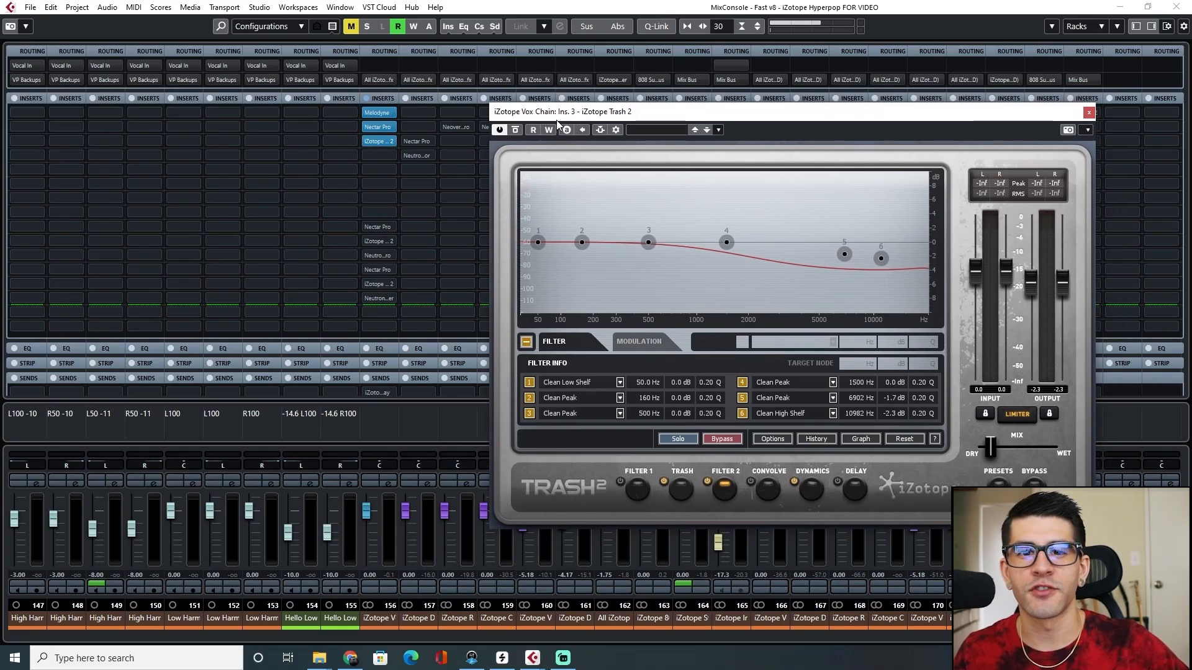
{"action": "left_click", "coordinate": [367, 141]}
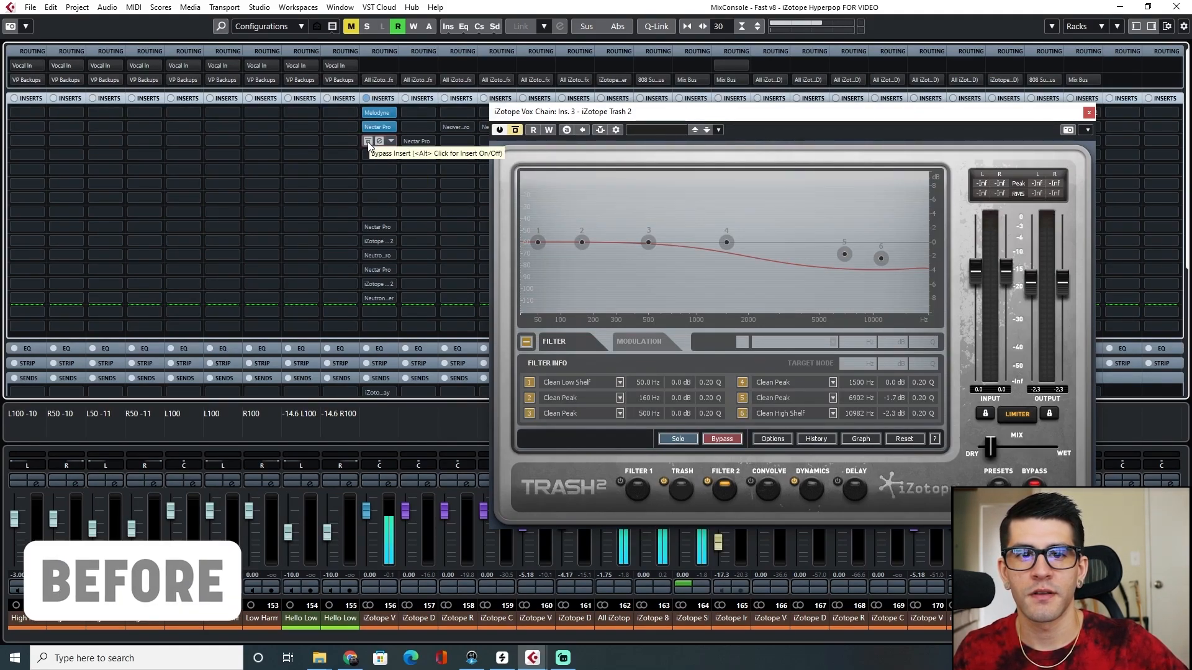
{"action": "left_click", "coordinate": [367, 142]}
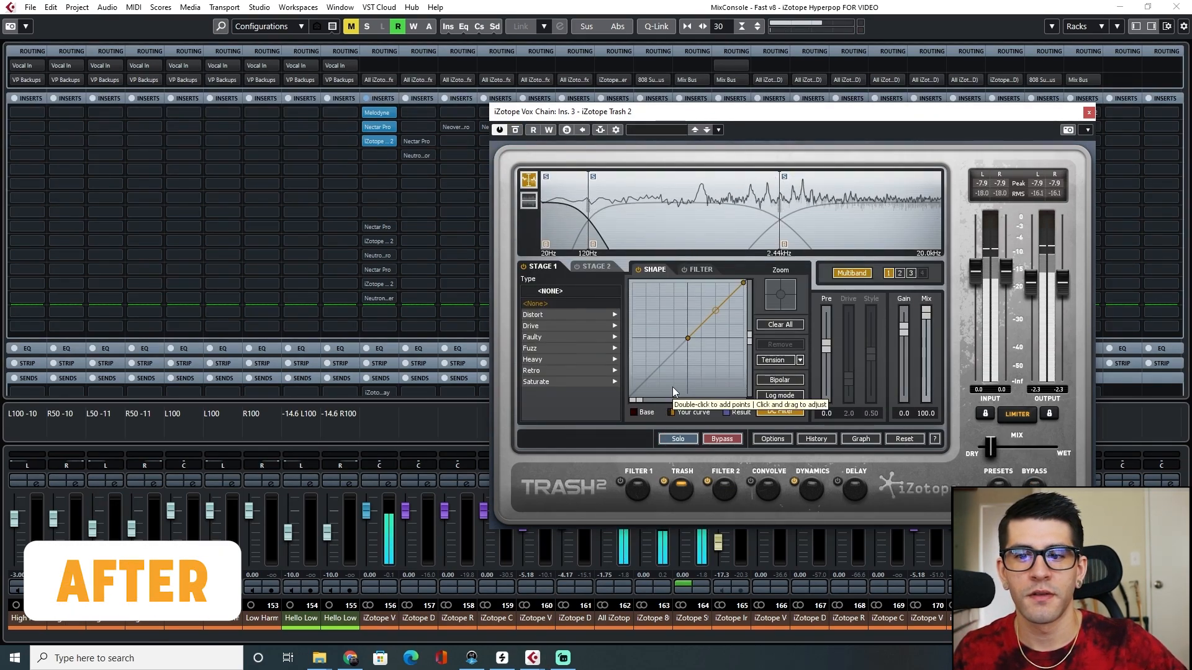
Stop playback and copy the unused Neutron insert into the fourth slot of the vocal channel, directly below Trash 2.
{"action": "key", "text": "space"}
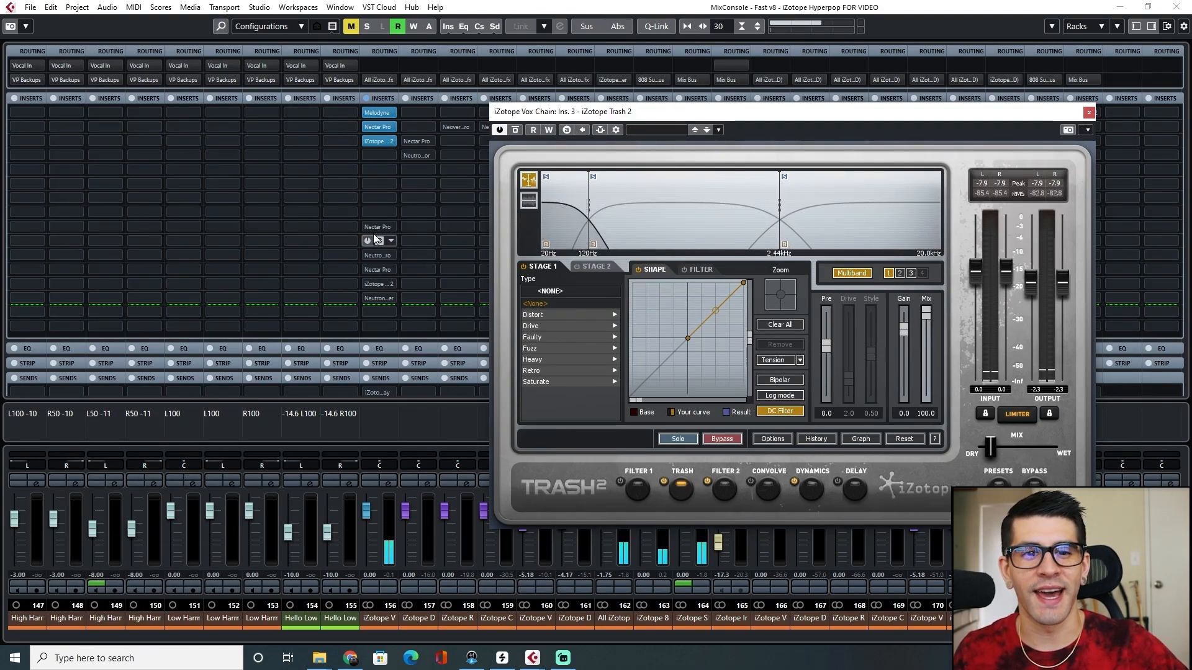
{"action": "left_click", "coordinate": [1089, 112]}
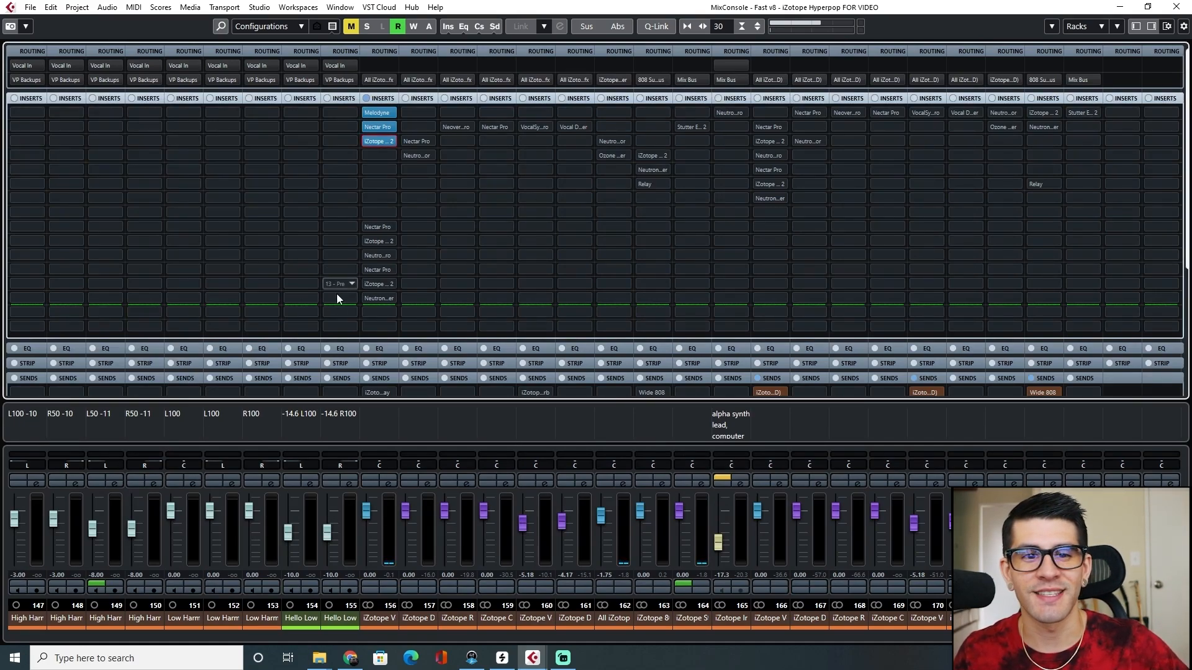
{"action": "left_click_drag", "start_coordinate": [378, 254], "coordinate": [378, 156]}
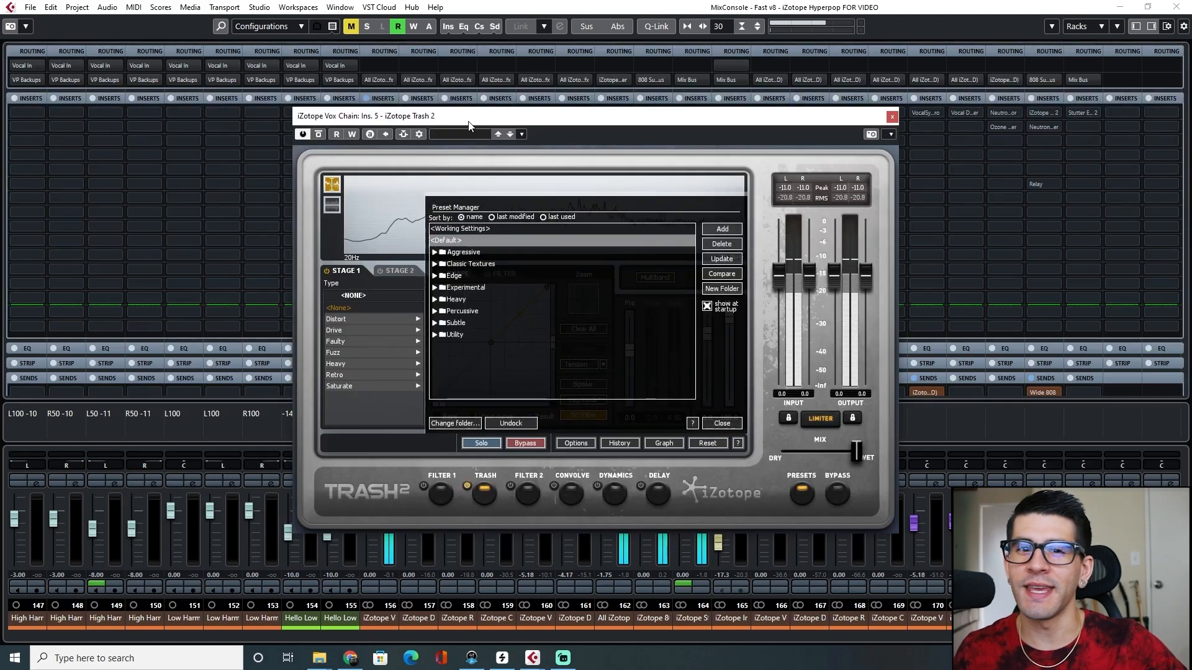
Apply the Drive type Crispy in the second Trash 2 and lower its overall mix well towards dry.
{"action": "left_click_drag", "start_coordinate": [469, 120], "coordinate": [648, 84]}
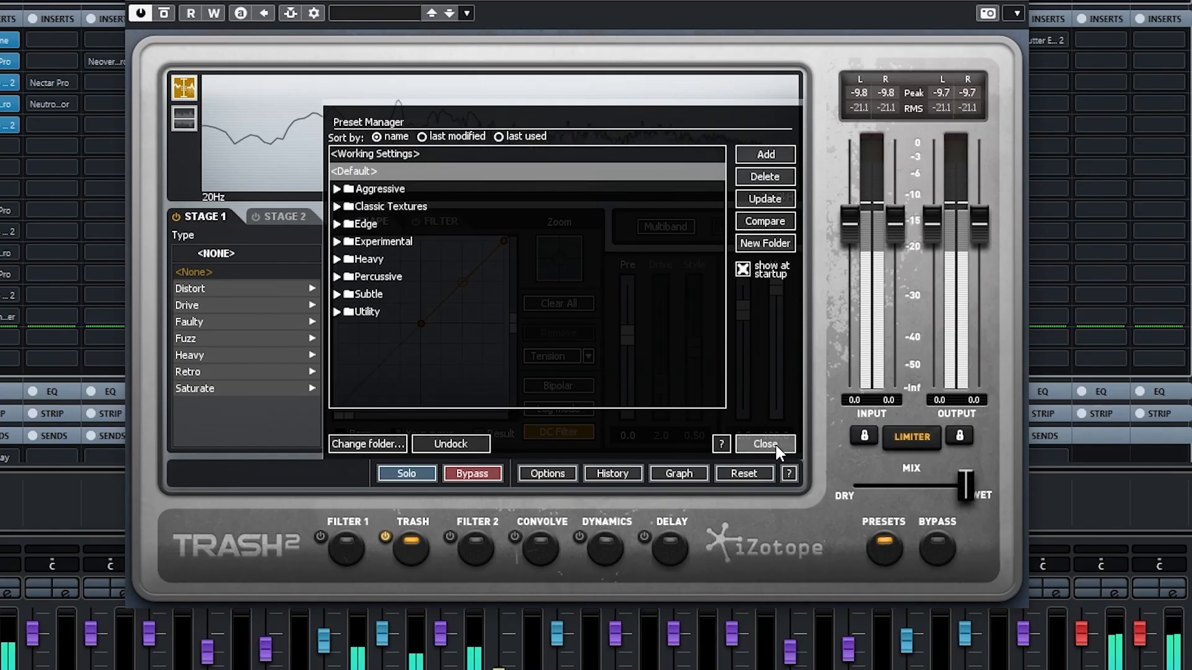
{"action": "left_click", "coordinate": [902, 385]}
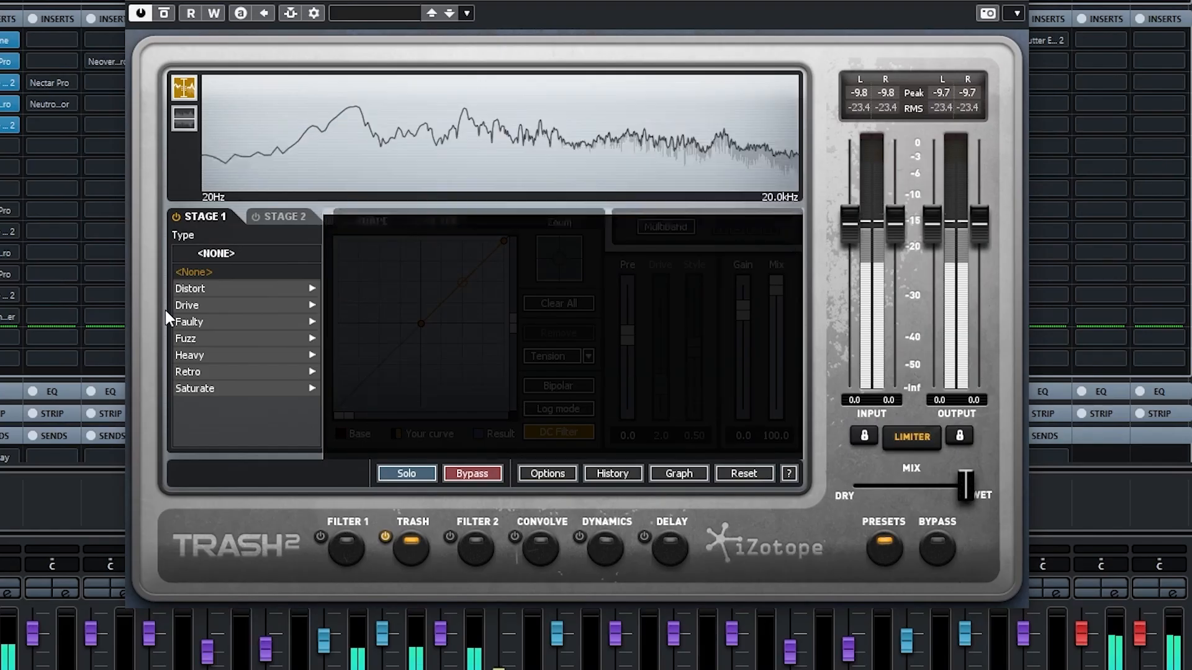
{"action": "left_click", "coordinate": [517, 289]}
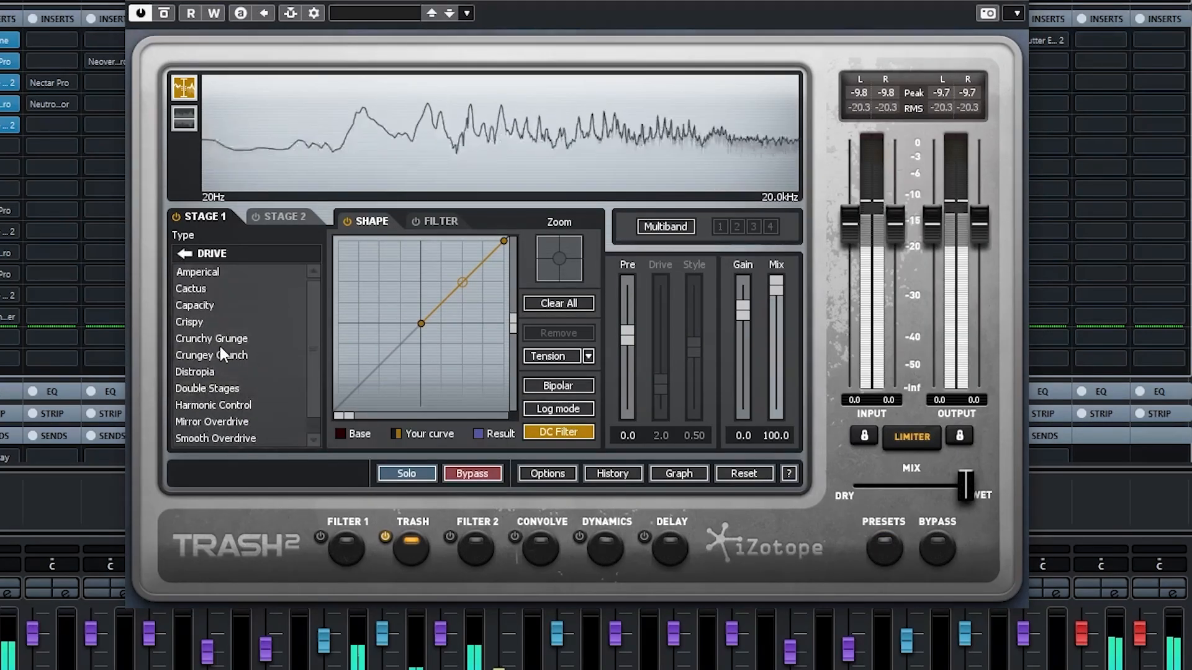
{"action": "left_click", "coordinate": [202, 320]}
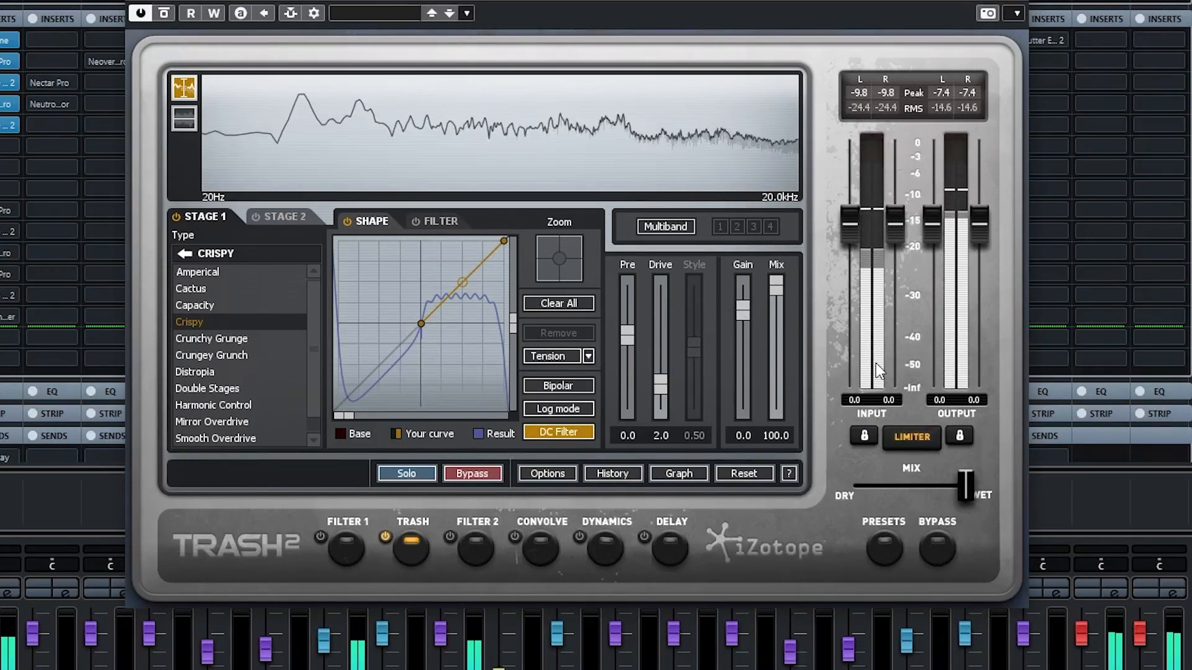
{"action": "left_click_drag", "start_coordinate": [965, 483], "coordinate": [871, 475]}
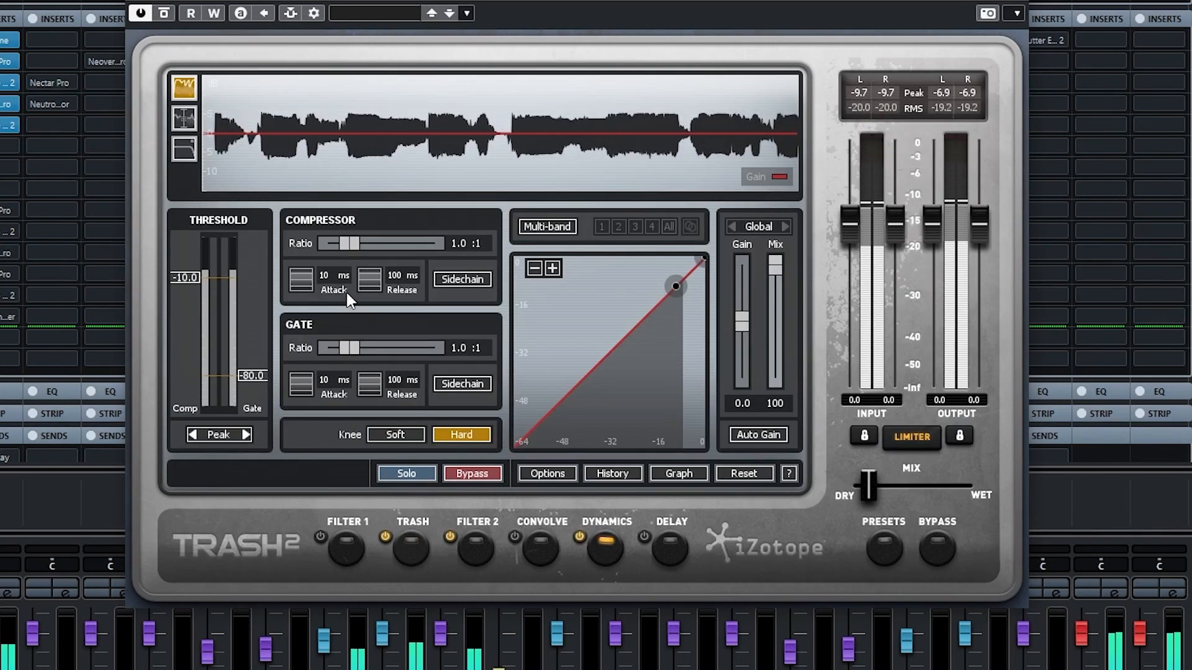
Set the second Trash 2's compressor to a 1.9:1 ratio and a -16.3 threshold, and compare the vocal with the insert bypassed and active.
{"action": "left_click_drag", "start_coordinate": [353, 245], "coordinate": [368, 244]}
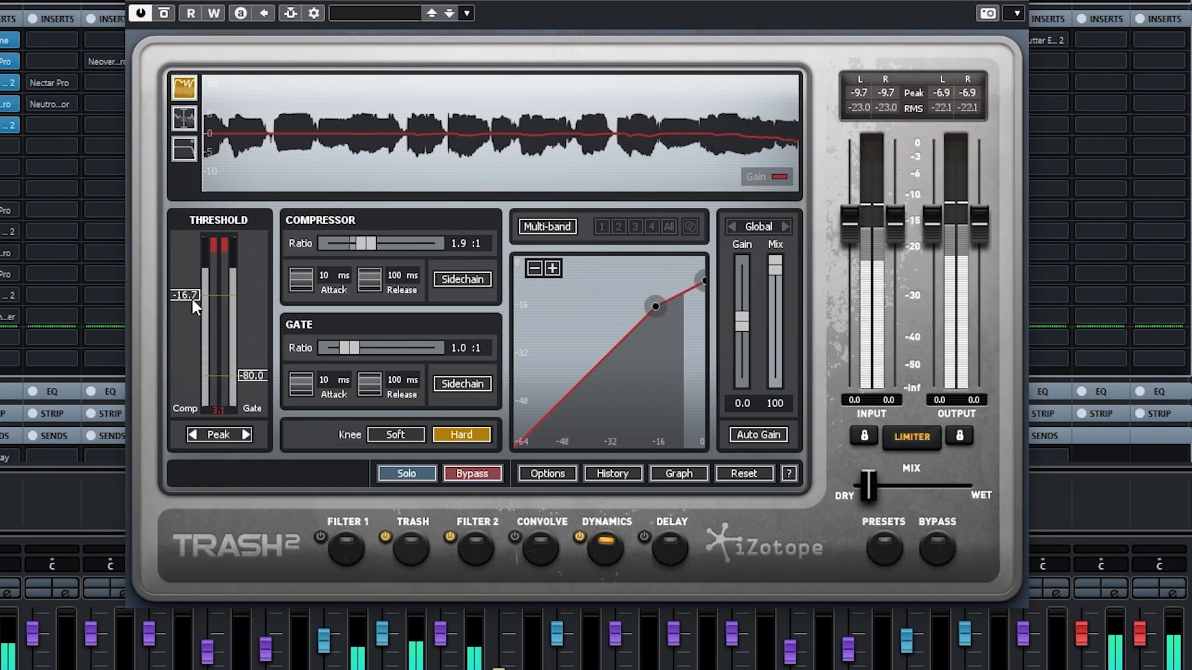
{"action": "left_click_drag", "start_coordinate": [191, 300], "coordinate": [191, 301]}
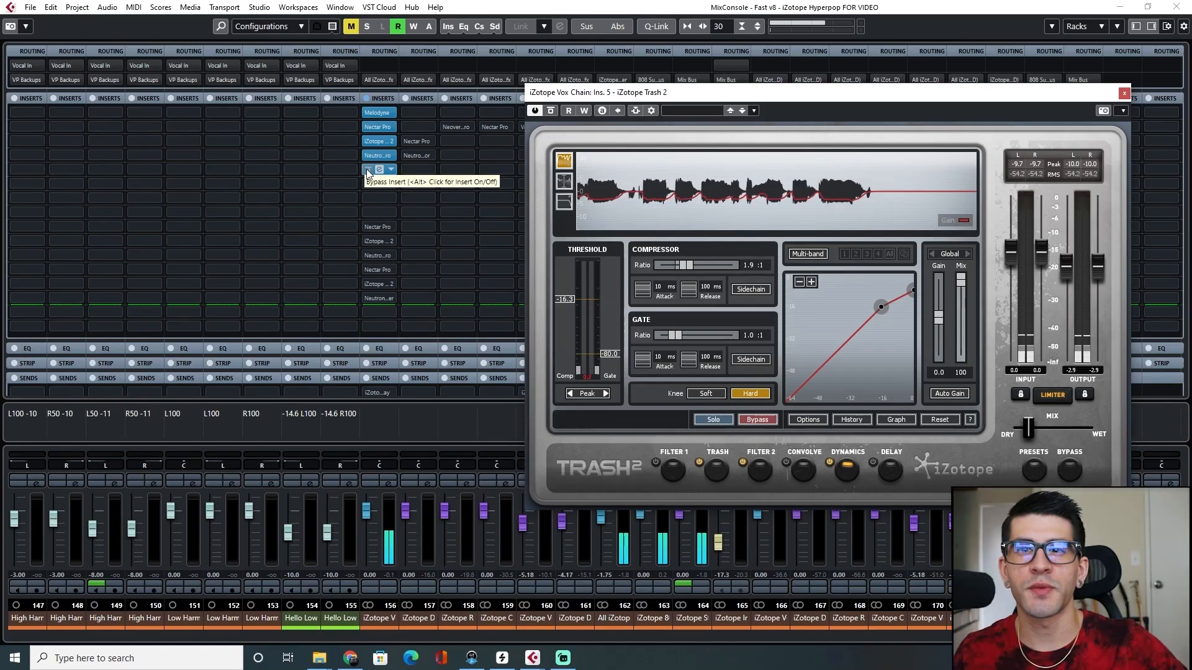
{"action": "left_click", "coordinate": [367, 169]}
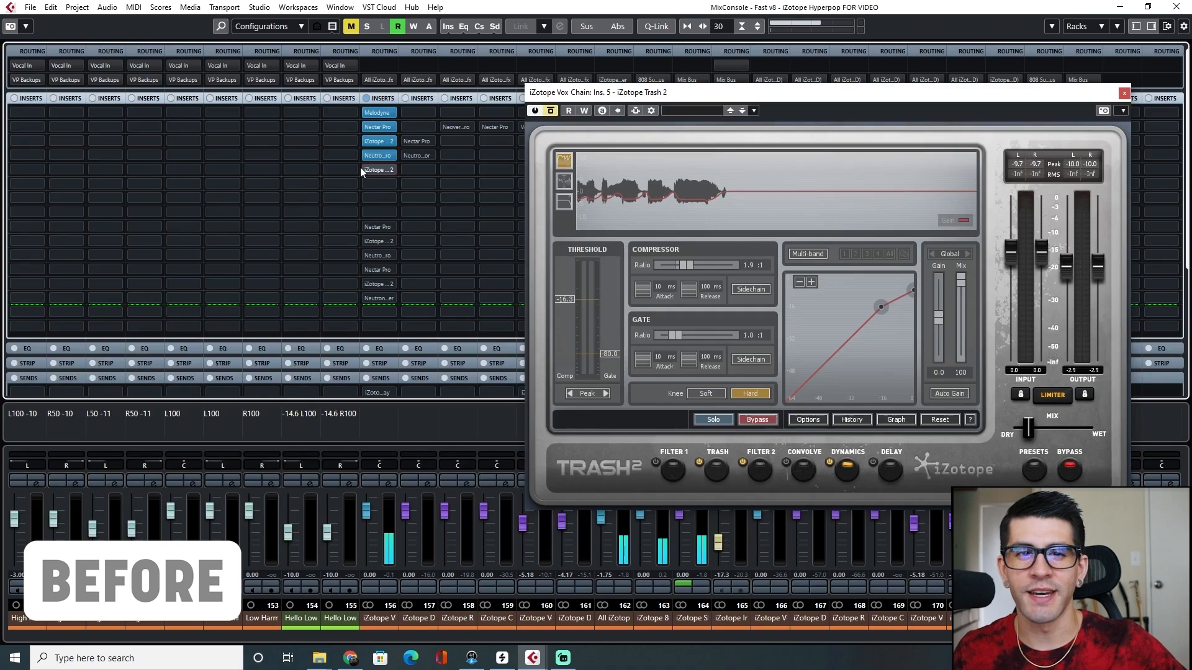
{"action": "left_click", "coordinate": [363, 168]}
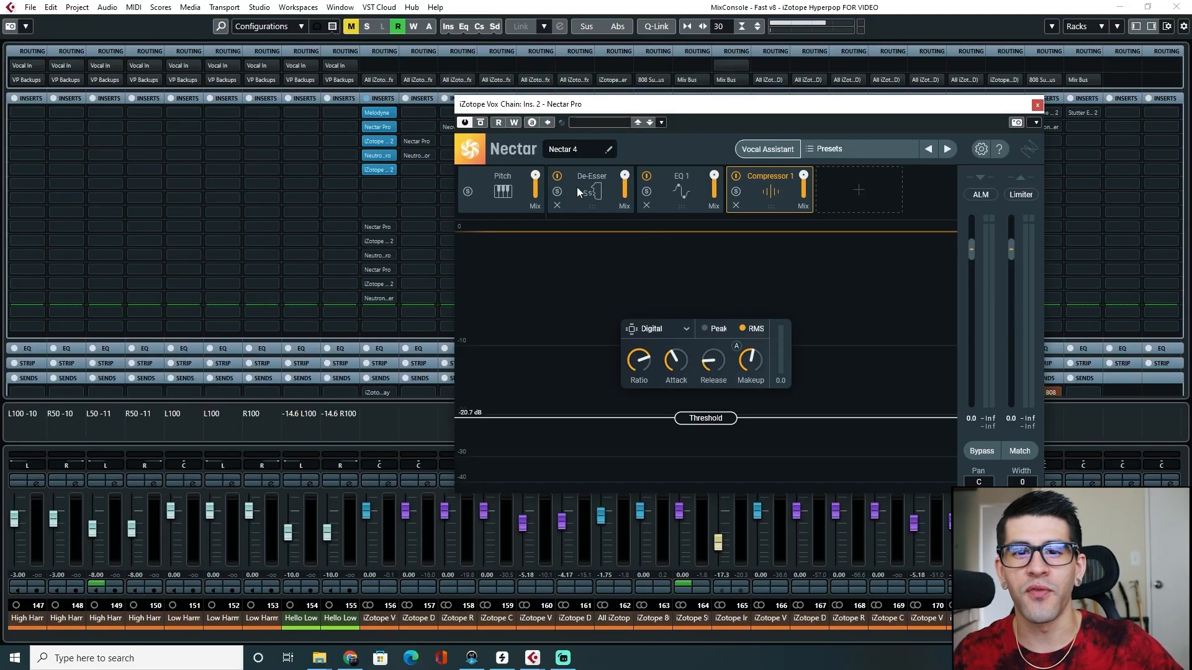
In the vocal channel's Nectar Pitch module, raise the formant Shift to about 2.40 st and turn the formant Scale up.
{"action": "left_click", "coordinate": [506, 194]}
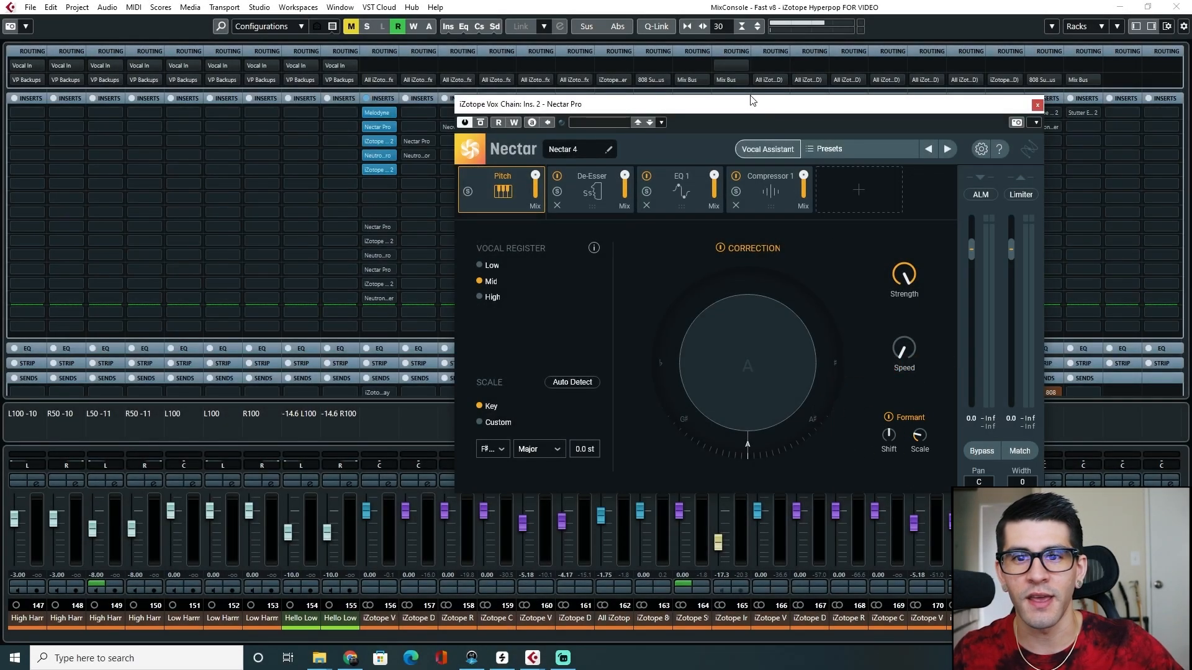
{"action": "mouse_move", "coordinate": [730, 110]}
{"action": "left_mouse_down"}
{"action": "mouse_move", "coordinate": [704, 112]}
{"action": "mouse_move", "coordinate": [729, 122]}
{"action": "left_mouse_up"}
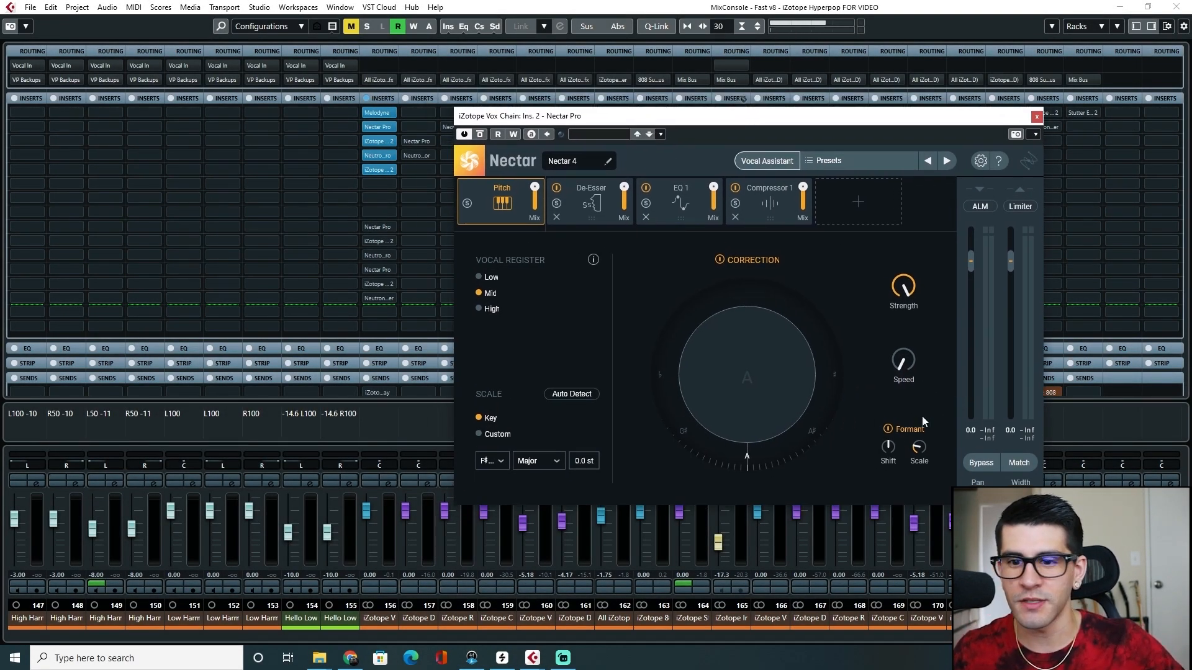
{"action": "mouse_move", "coordinate": [885, 452]}
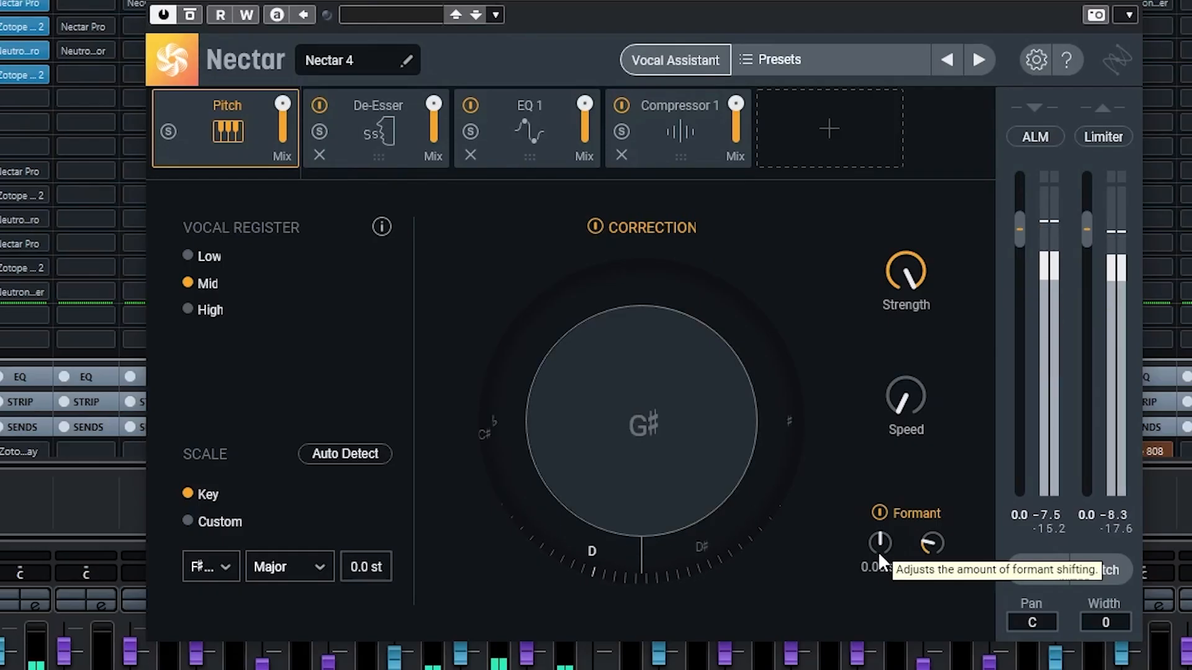
{"action": "left_click_drag", "start_coordinate": [887, 452], "coordinate": [887, 439]}
{"action": "left_click_drag", "start_coordinate": [878, 530], "coordinate": [817, 526]}
{"action": "left_click_drag", "start_coordinate": [928, 546], "coordinate": [956, 347]}
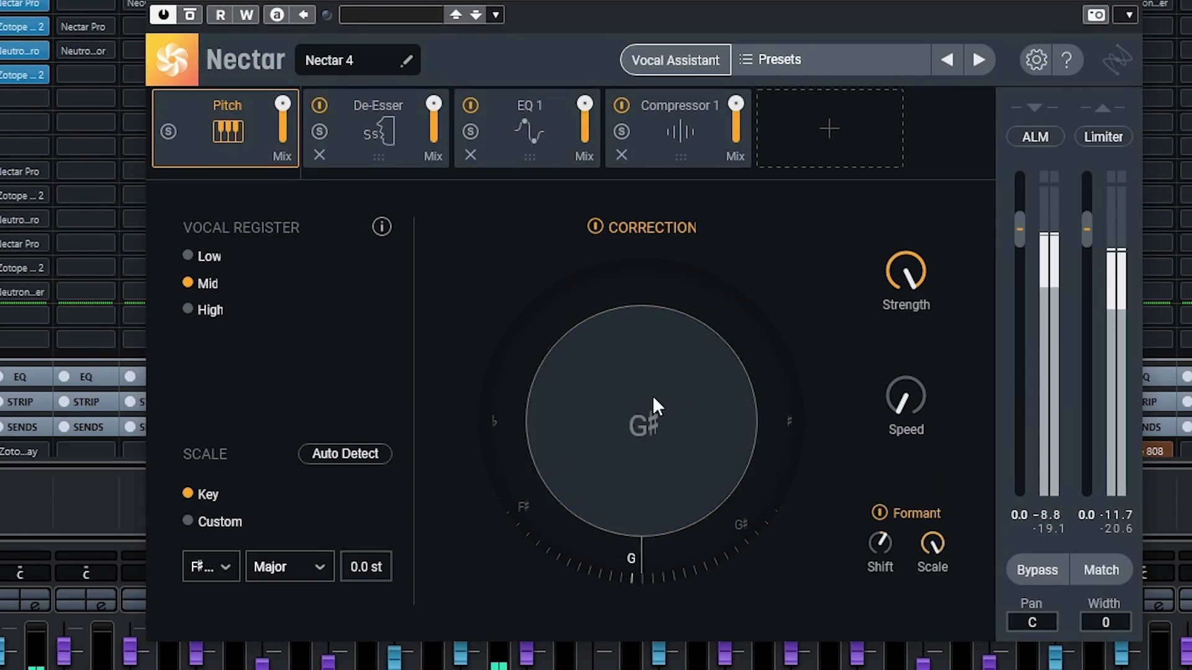
{"action": "mouse_move", "coordinate": [877, 544]}
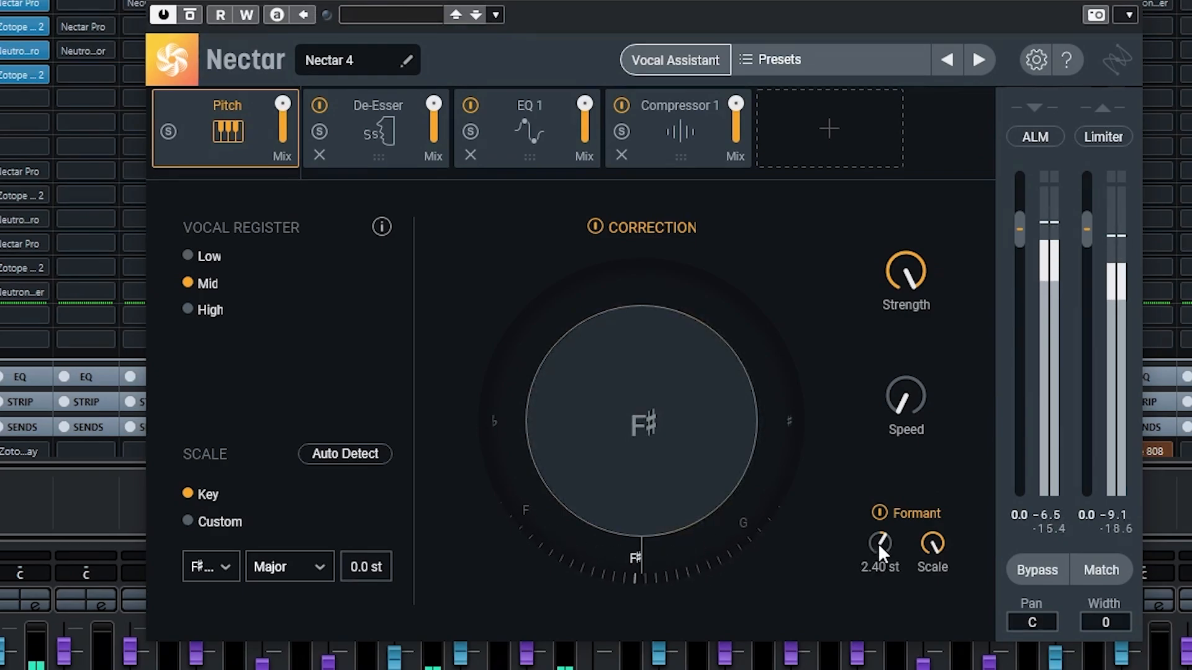
{"action": "mouse_move", "coordinate": [874, 543]}
{"action": "left_mouse_down"}
{"action": "mouse_move", "coordinate": [877, 527]}
{"action": "mouse_move", "coordinate": [873, 541]}
{"action": "left_mouse_up"}
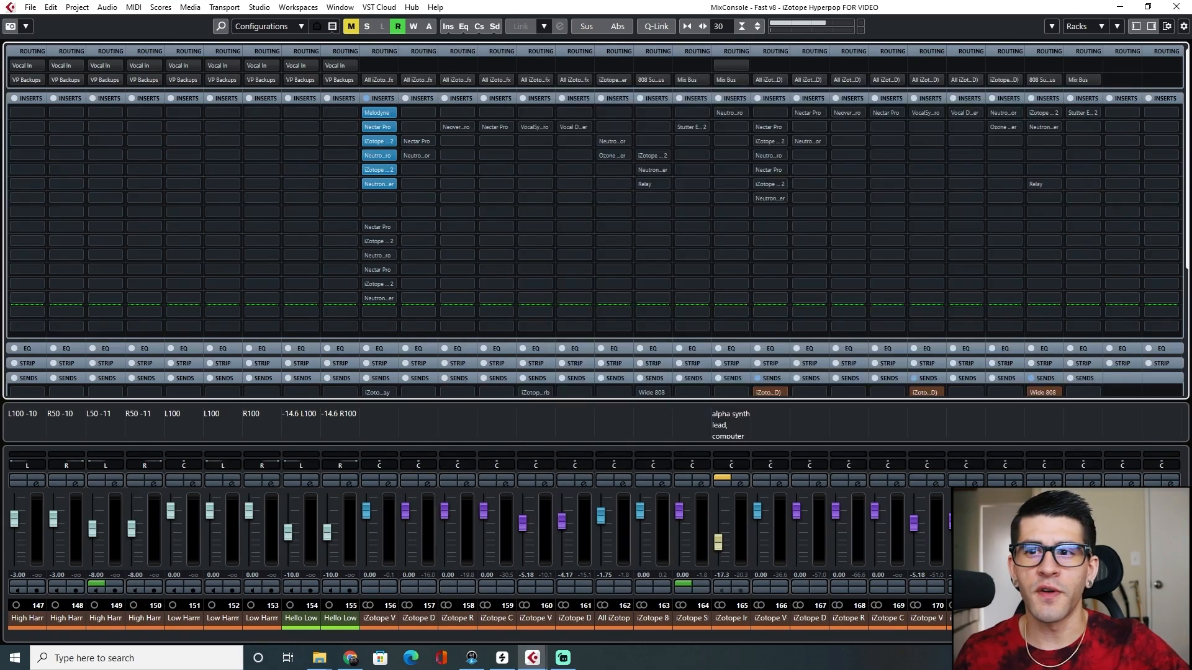
Activate the vocal channel's first send, which feeds the iZotope Delay channel.
{"action": "left_click_drag", "start_coordinate": [1188, 102], "coordinate": [1166, 197]}
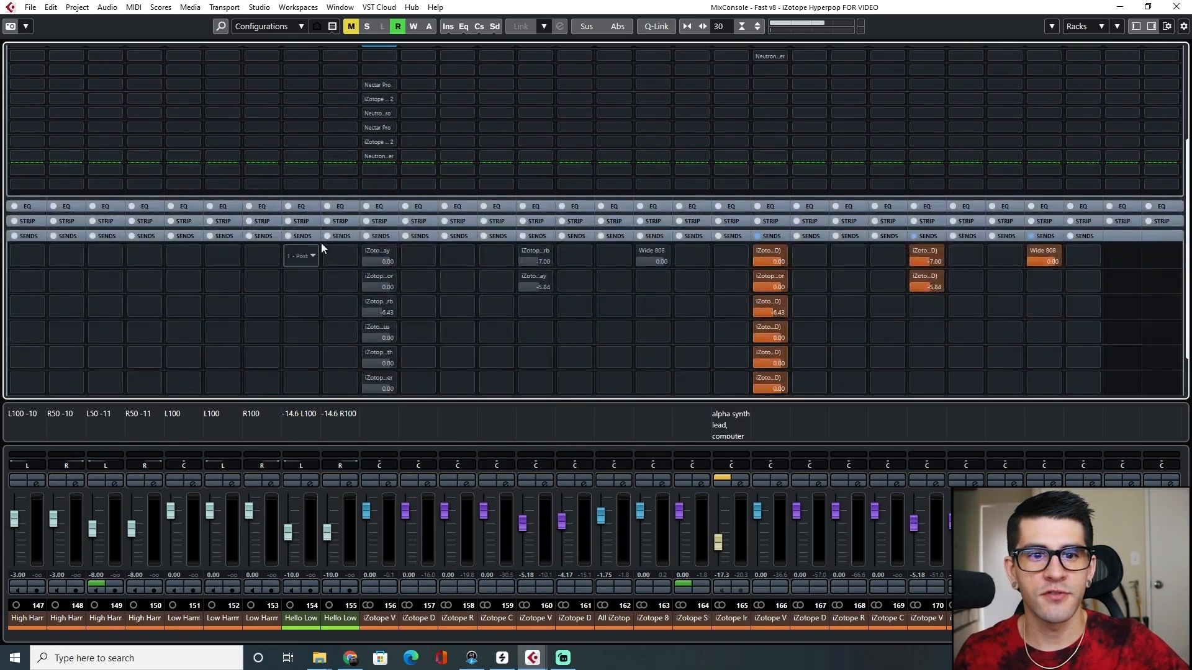
{"action": "mouse_move", "coordinate": [365, 254]}
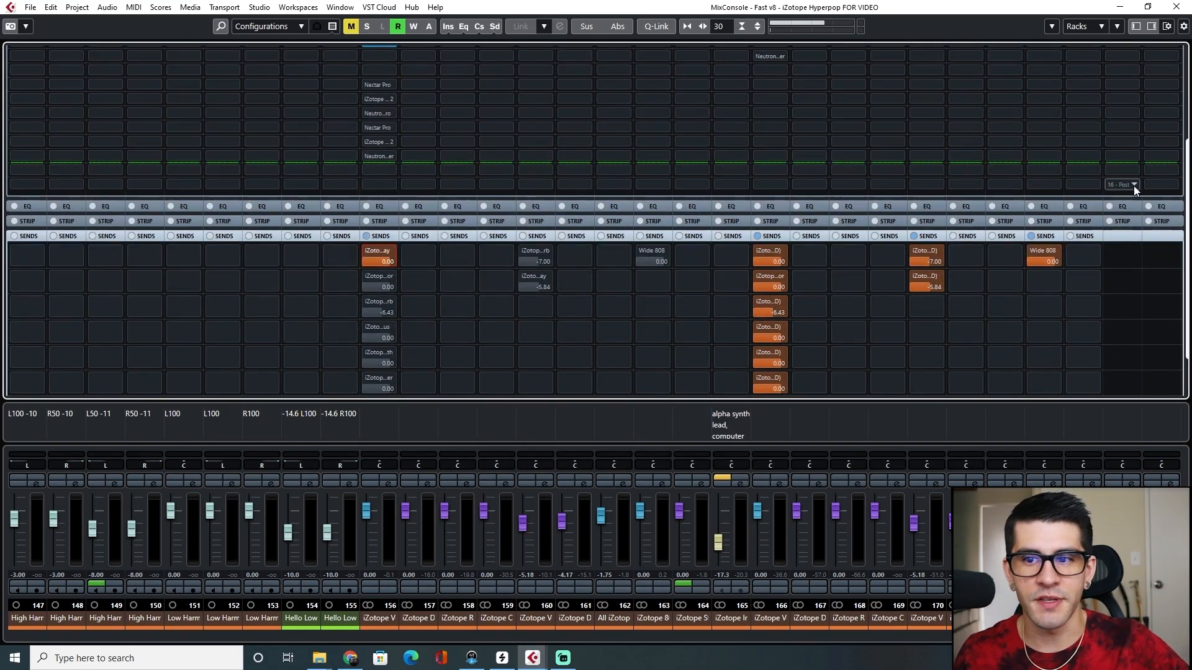
{"action": "scroll", "coordinate": [1189, 205], "scroll_direction": "up", "scroll_amount": 5}
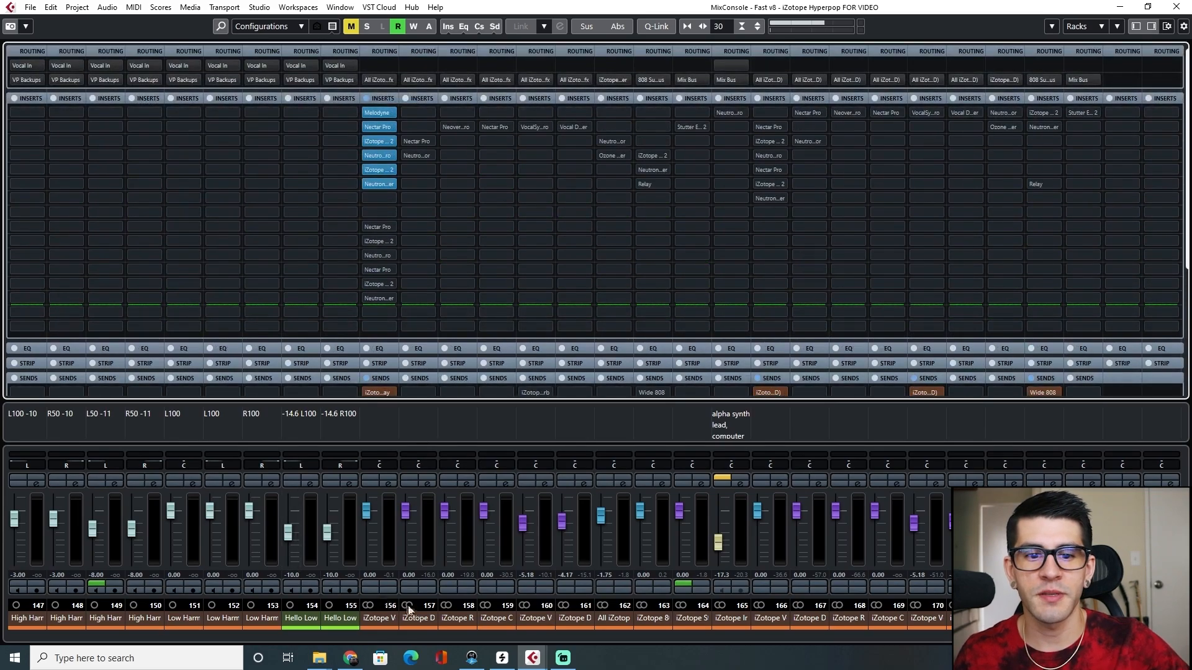
Add Nectar Pro to the first insert slot of the iZotope Delay channel and switch off its EQ 1 and Compressor 1 modules.
{"action": "left_click", "coordinate": [418, 619], "text": "ctrl"}
{"action": "left_click", "coordinate": [501, 142]}
{"action": "type", "text": "nectar"}
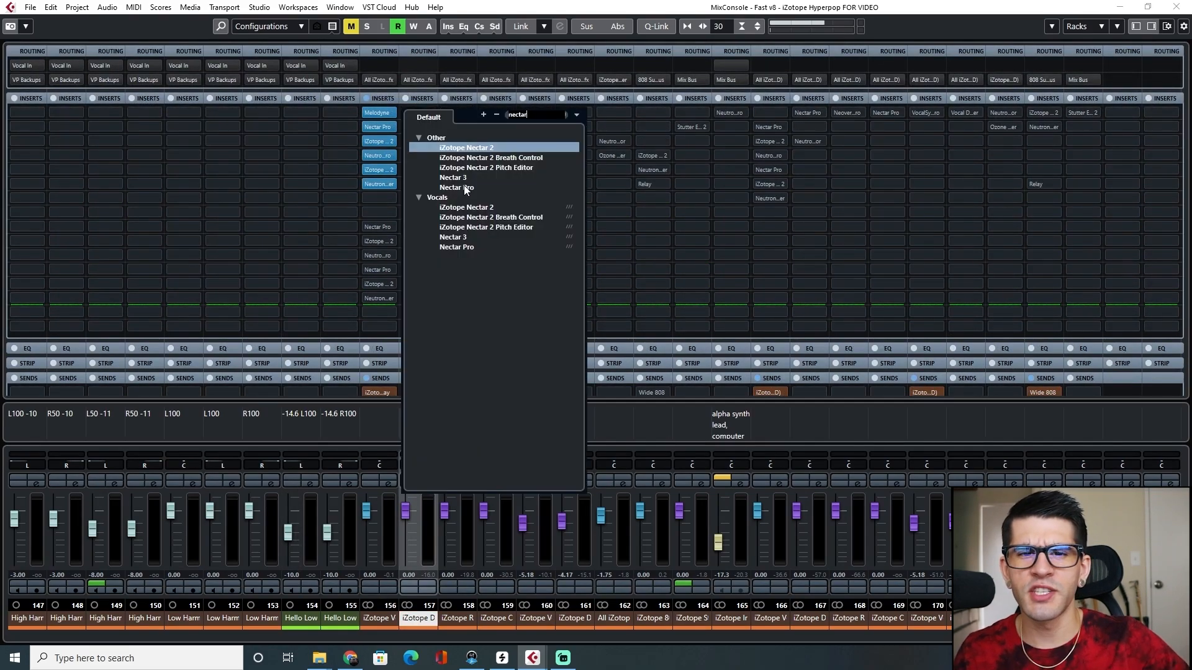
{"action": "left_click", "coordinate": [461, 186]}
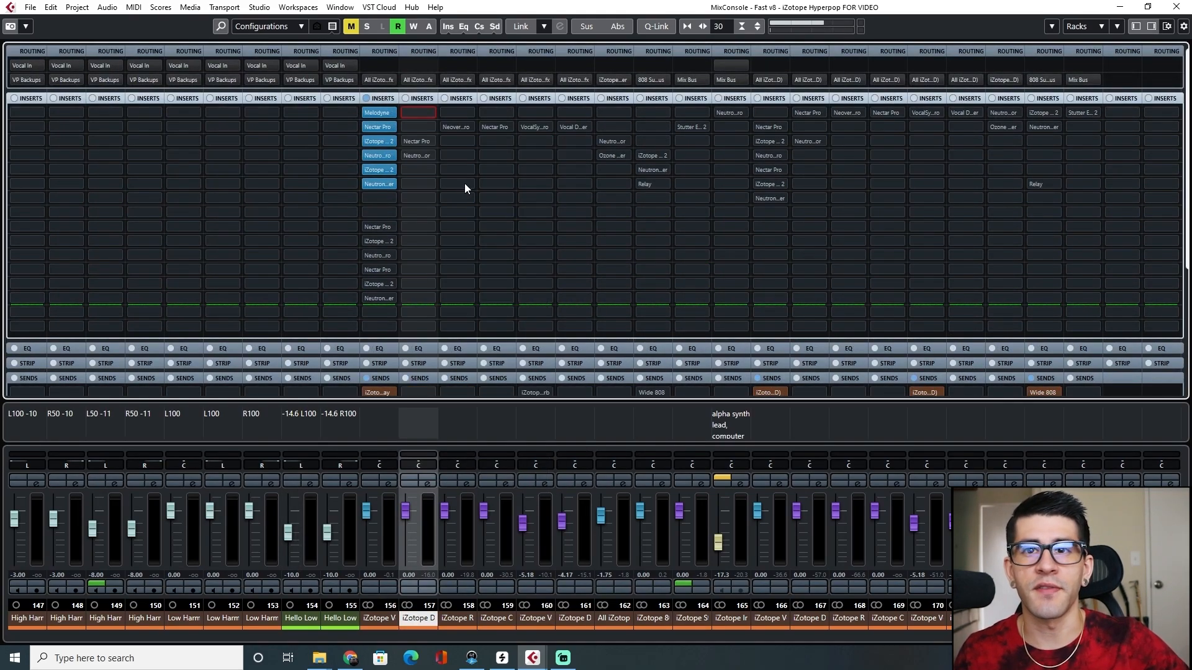
{"action": "left_click_drag", "start_coordinate": [458, 125], "coordinate": [719, 110]}
{"action": "left_click", "coordinate": [661, 176]}
{"action": "left_click", "coordinate": [758, 184]}
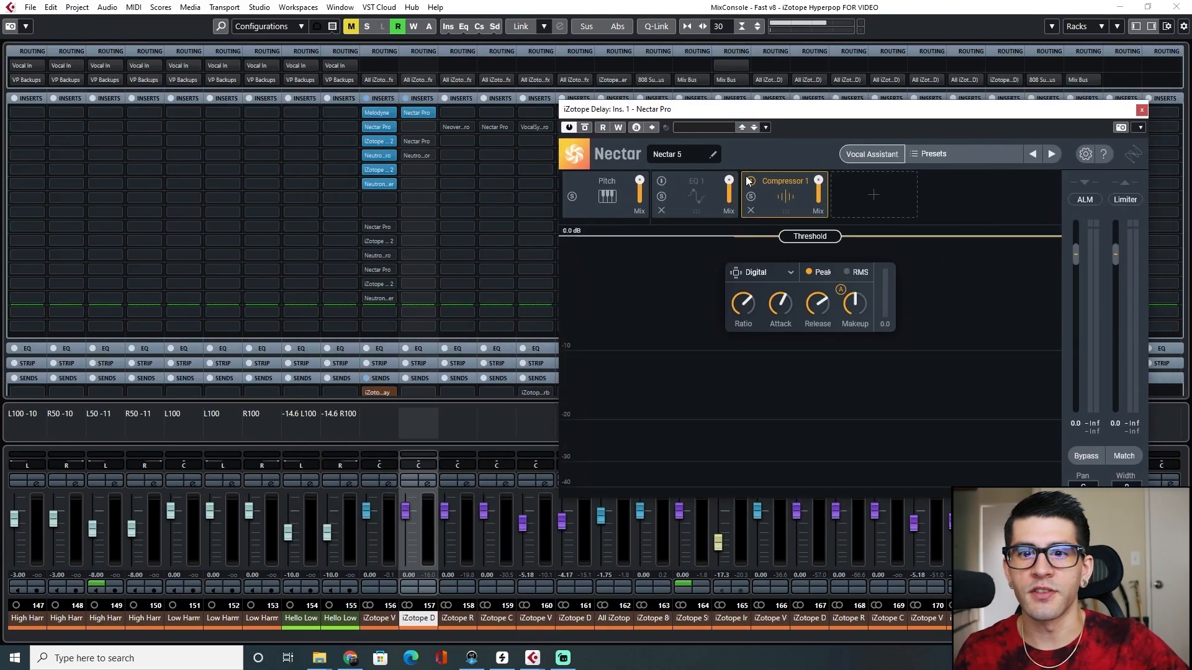
Reopen Nectar Pro on the delay channel and examine its Delay module's mode and its EQ 1 filter curve.
{"action": "left_click", "coordinate": [418, 113]}
{"action": "left_click", "coordinate": [418, 112]}
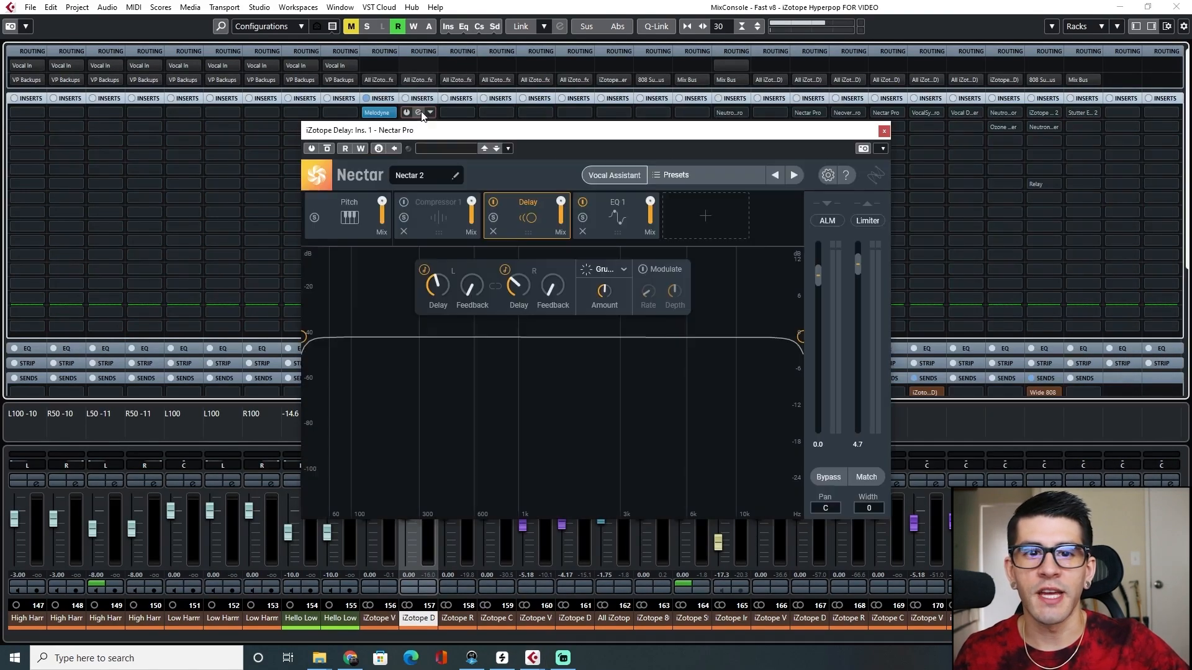
{"action": "left_click_drag", "start_coordinate": [427, 131], "coordinate": [601, 126]}
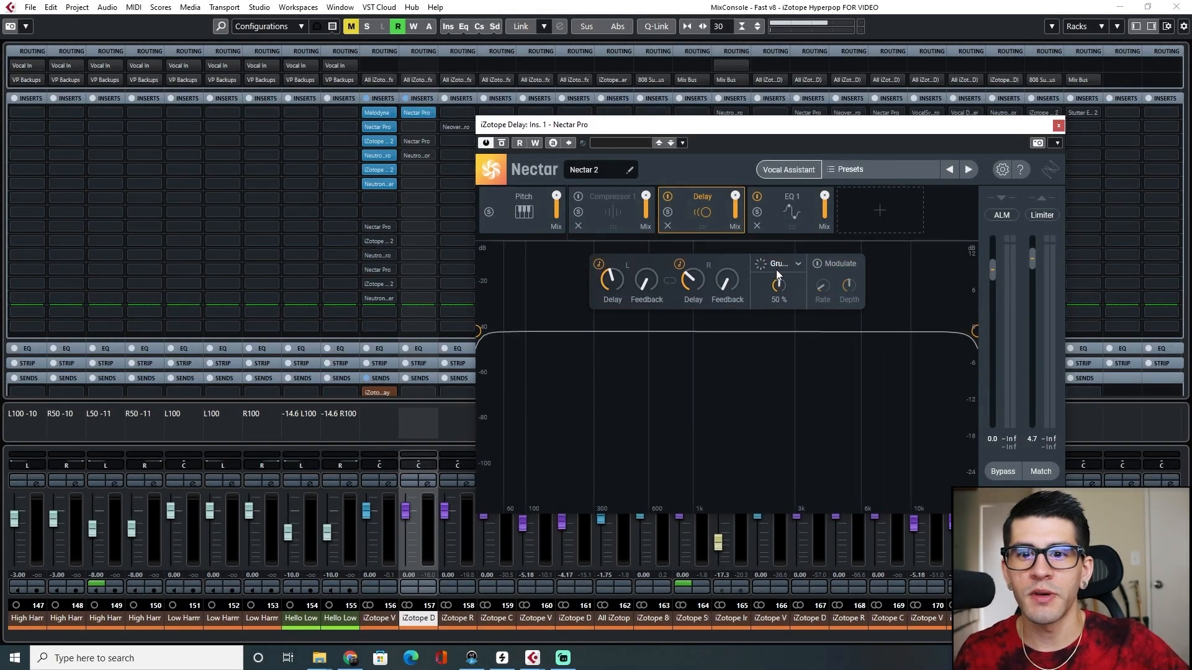
{"action": "left_click", "coordinate": [780, 265]}
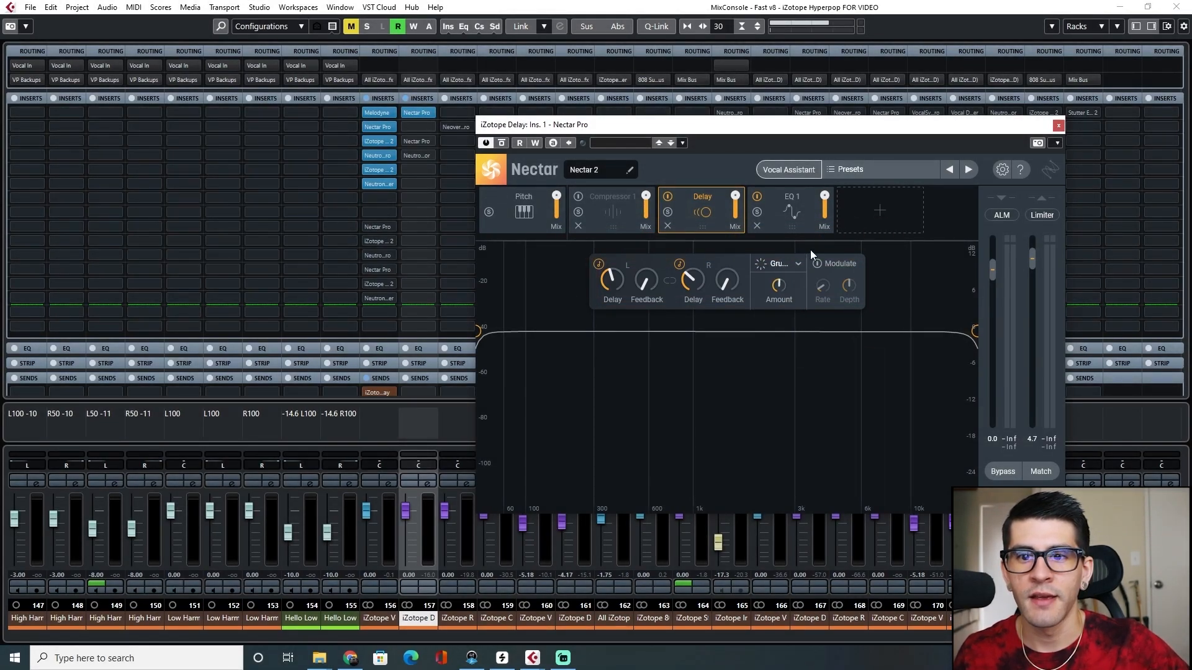
{"action": "left_click", "coordinate": [793, 208]}
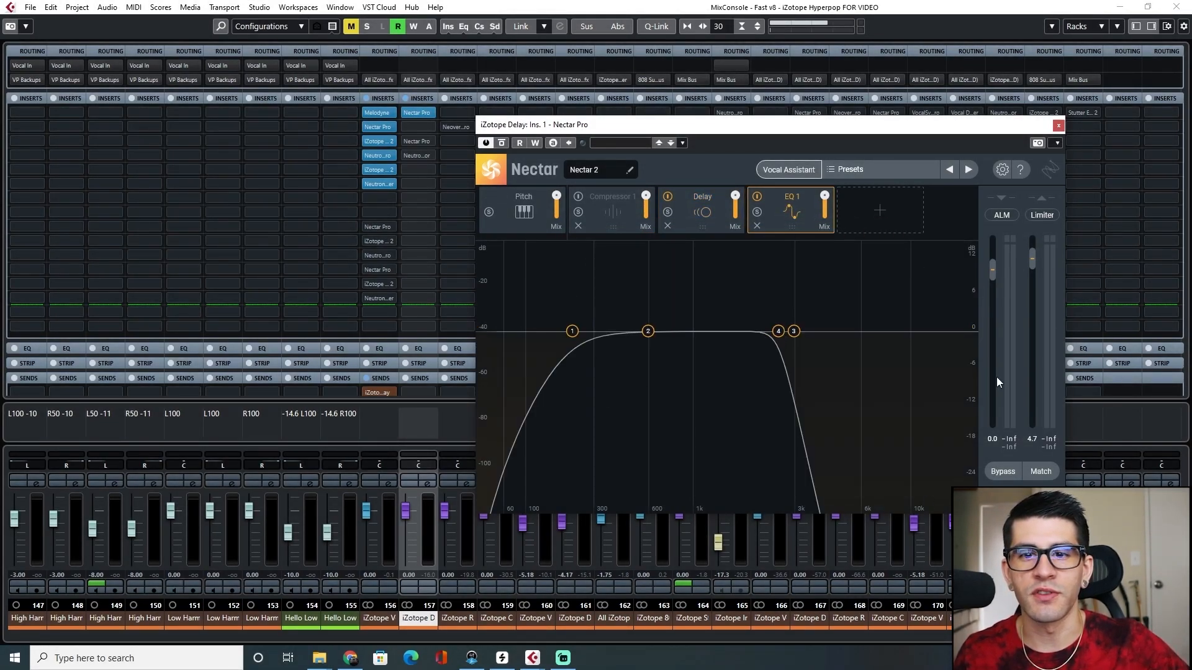
Play the vocal to hear the filtered Nectar delay, keeping the EQ 1 curve in view.
{"action": "left_click_drag", "start_coordinate": [748, 118], "coordinate": [779, 103]}
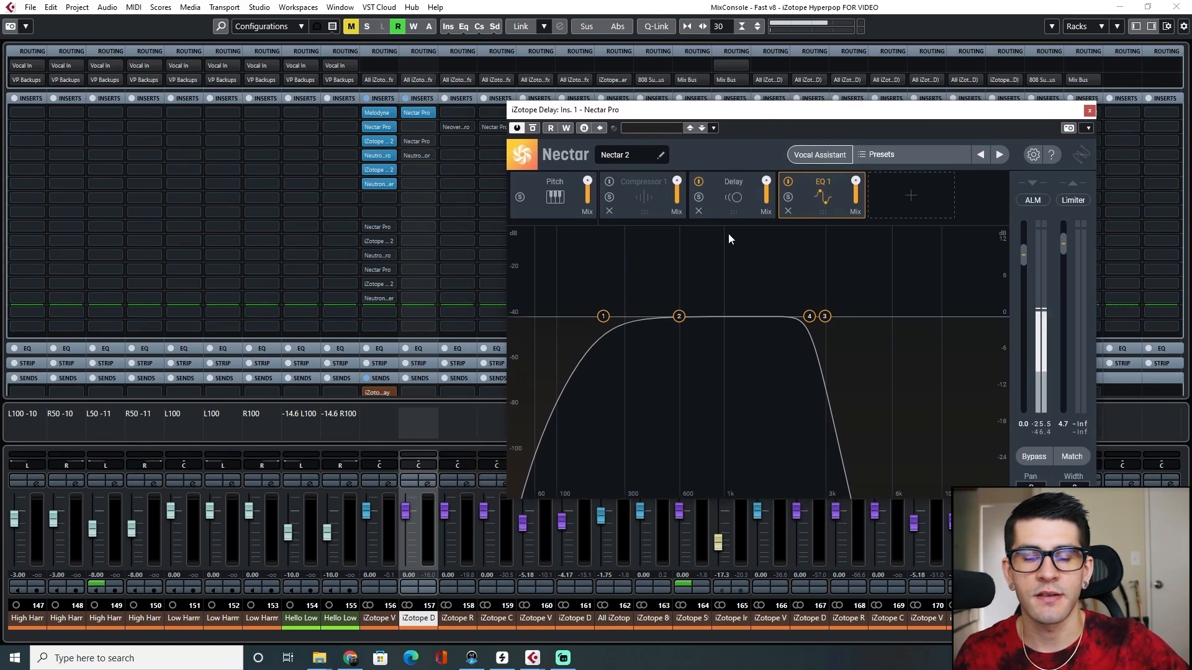
{"action": "key", "text": "space"}
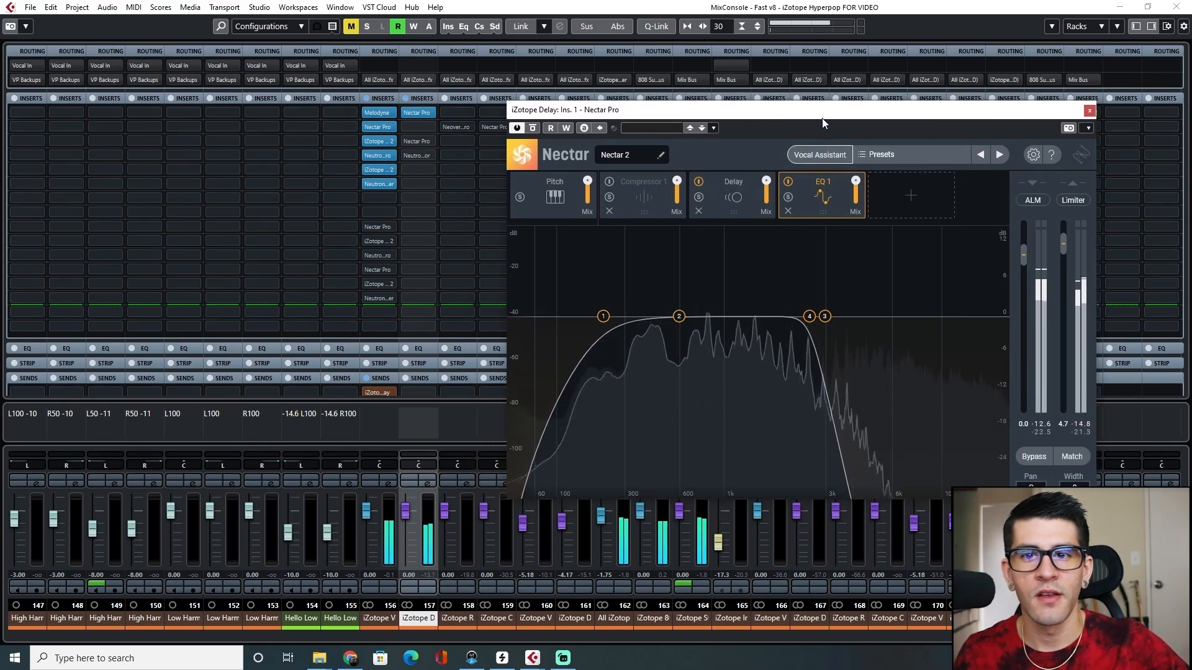
{"action": "mouse_move", "coordinate": [822, 118]}
{"action": "left_mouse_down"}
{"action": "mouse_move", "coordinate": [805, 144]}
{"action": "mouse_move", "coordinate": [819, 127]}
{"action": "left_mouse_up"}
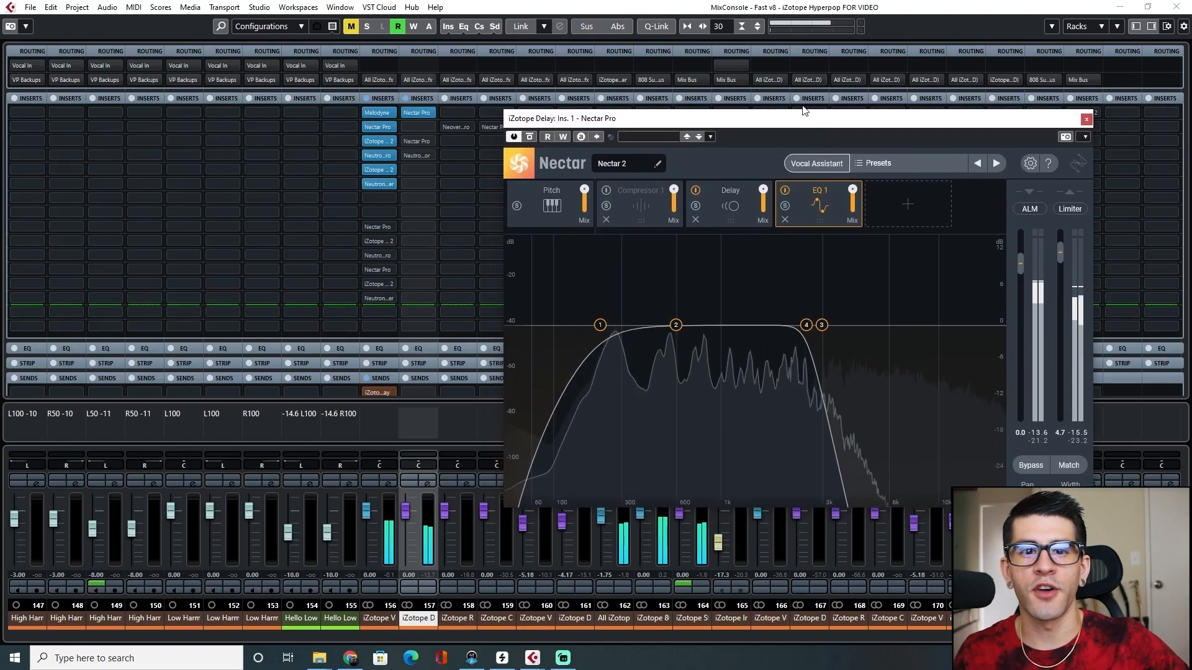
{"action": "key", "text": "space"}
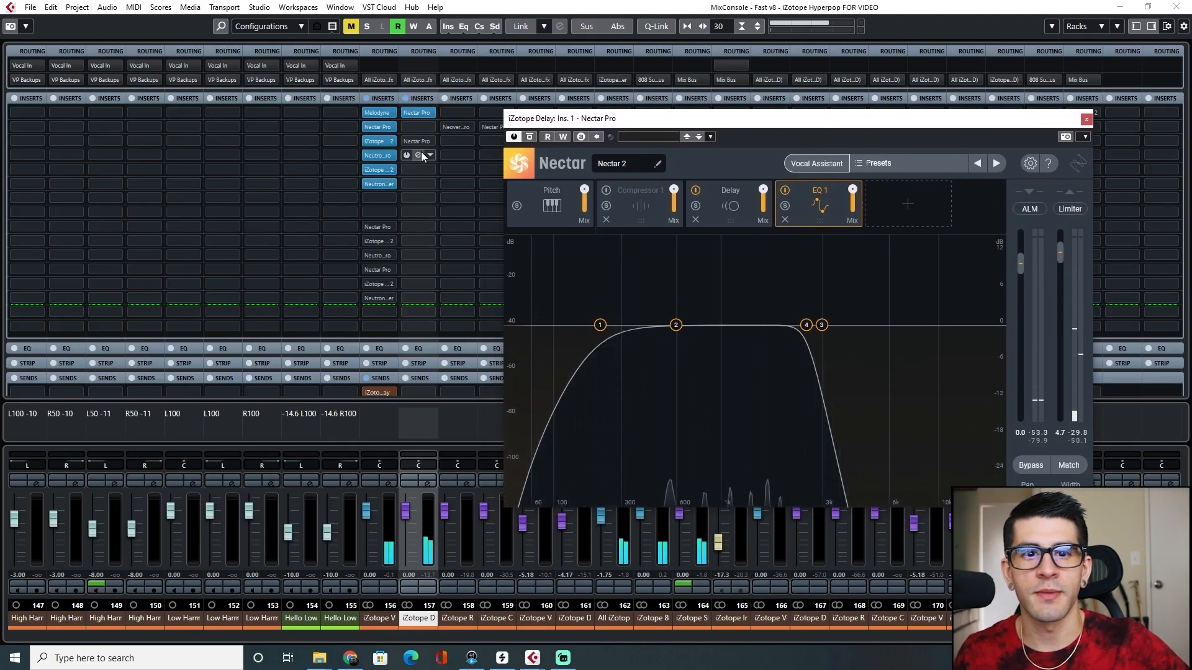
Copy the Neutron Pro Compressor insert into the delay channel's second slot and open its settings.
{"action": "left_click_drag", "start_coordinate": [421, 155], "coordinate": [416, 127]}
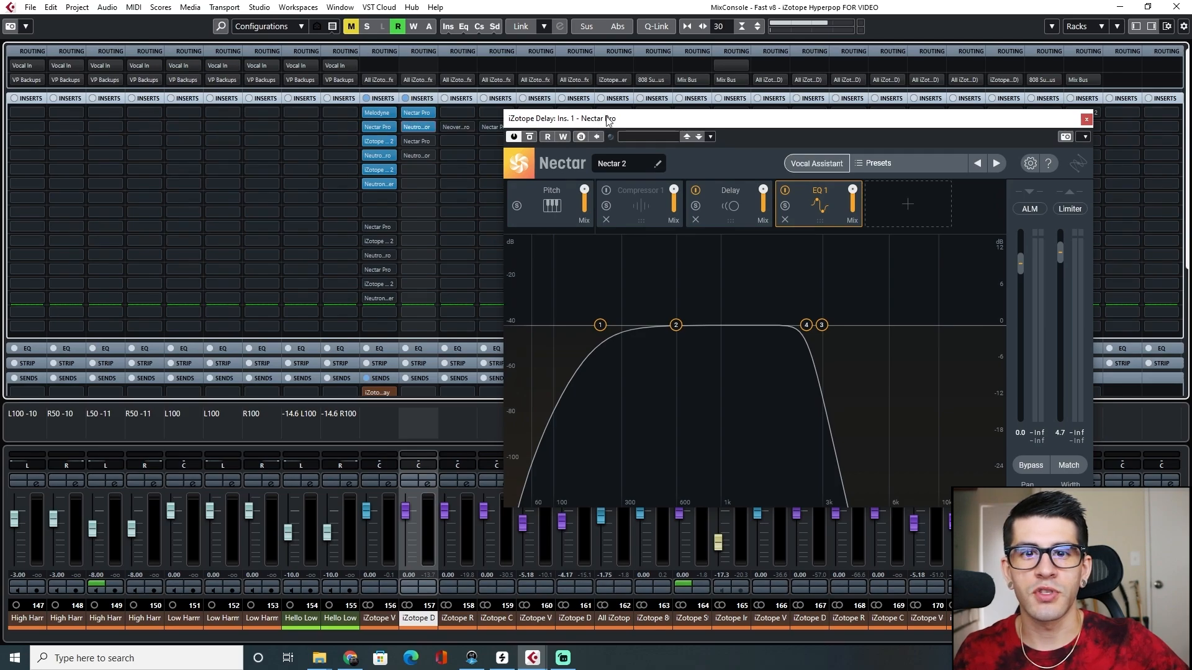
{"action": "left_click_drag", "start_coordinate": [605, 118], "coordinate": [631, 72]}
{"action": "left_click", "coordinate": [414, 127]}
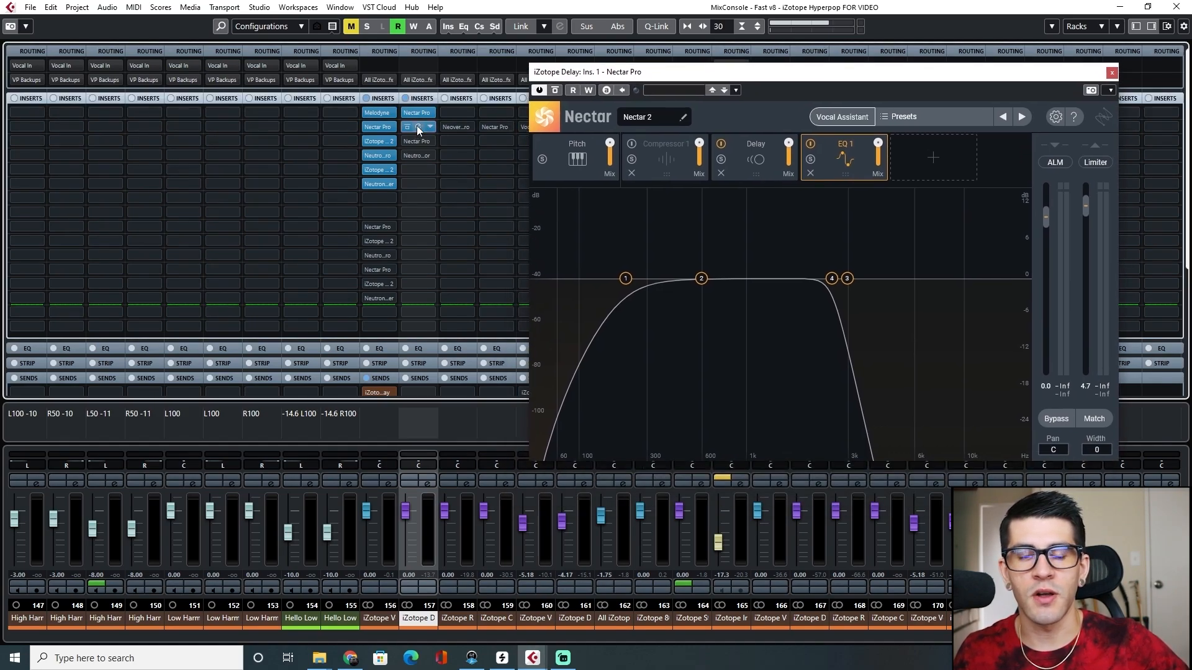
{"action": "left_click_drag", "start_coordinate": [803, 138], "coordinate": [967, 138]}
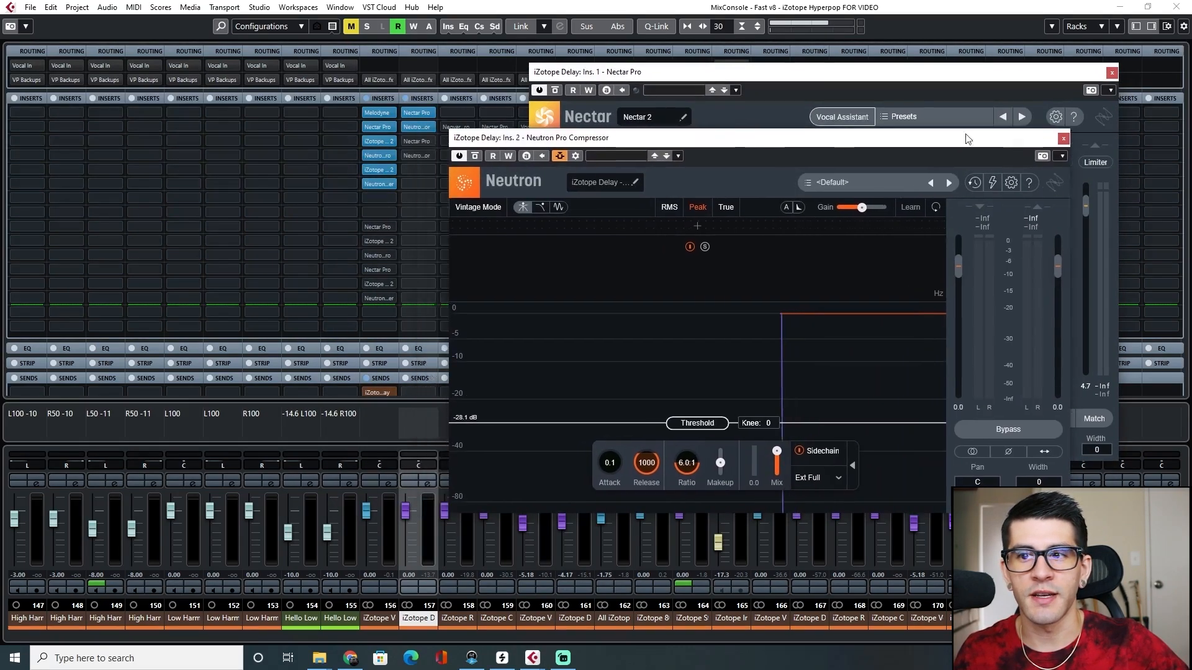
Close the delay's Nectar window and enable the lead vocal's second send to feed the delay compressor's sidechain.
{"action": "left_click", "coordinate": [1111, 72]}
{"action": "scroll", "coordinate": [422, 261], "scroll_direction": "down", "scroll_amount": 5}
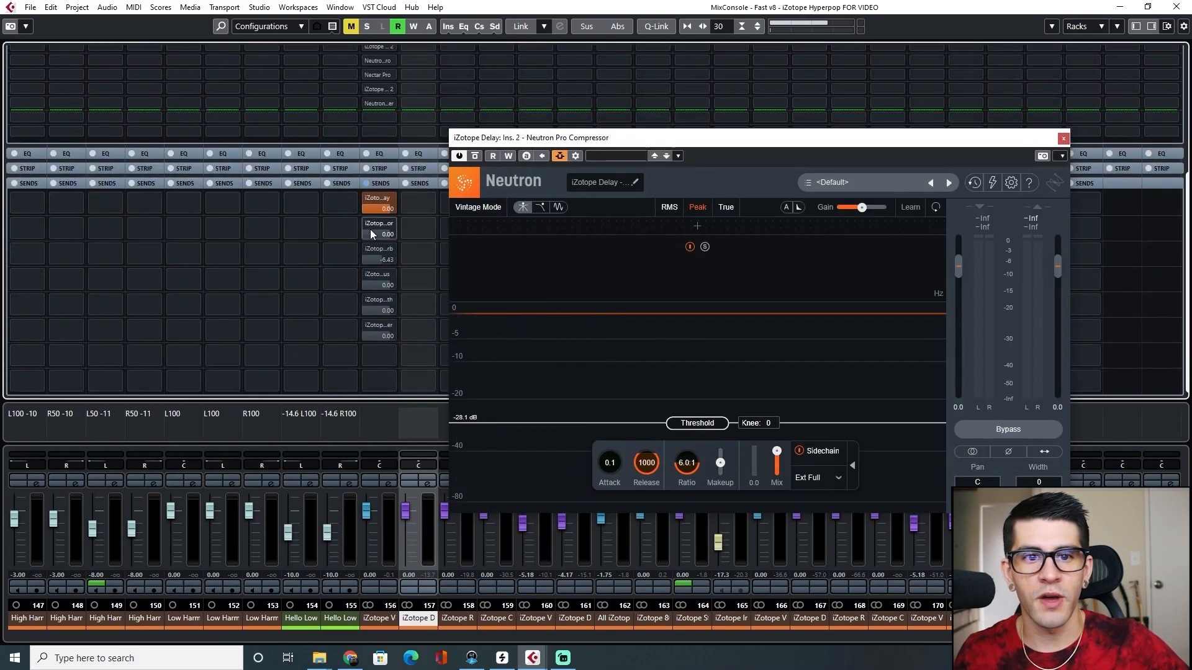
{"action": "mouse_move", "coordinate": [367, 227]}
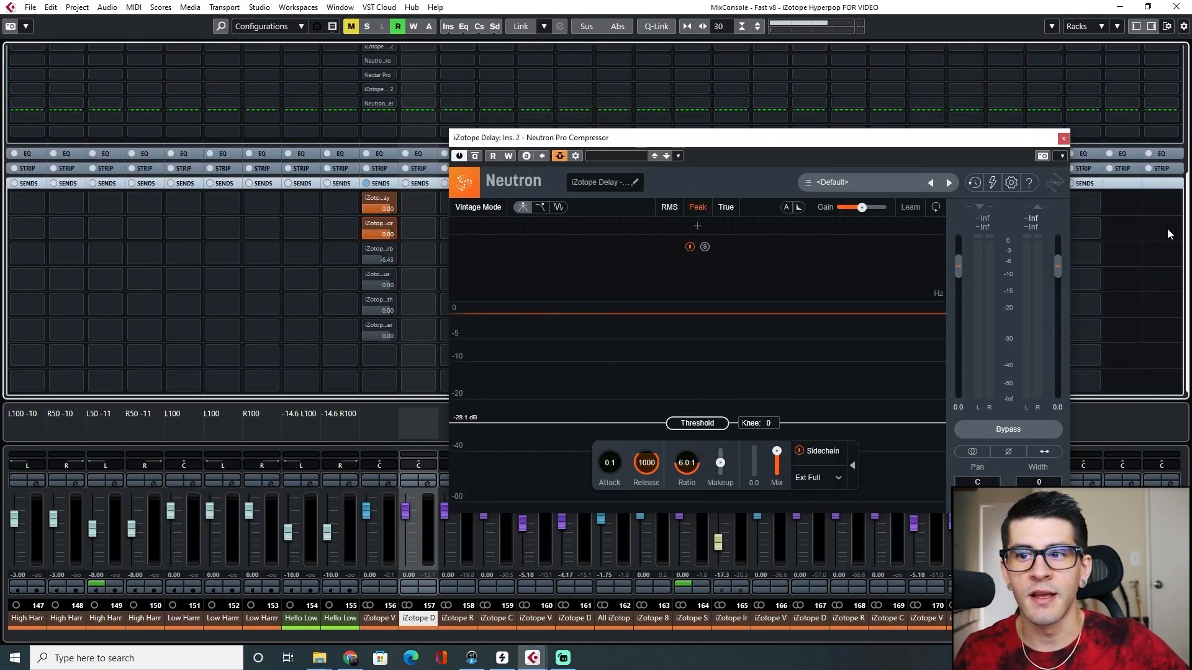
{"action": "scroll", "coordinate": [1187, 239], "scroll_direction": "up", "scroll_amount": 5}
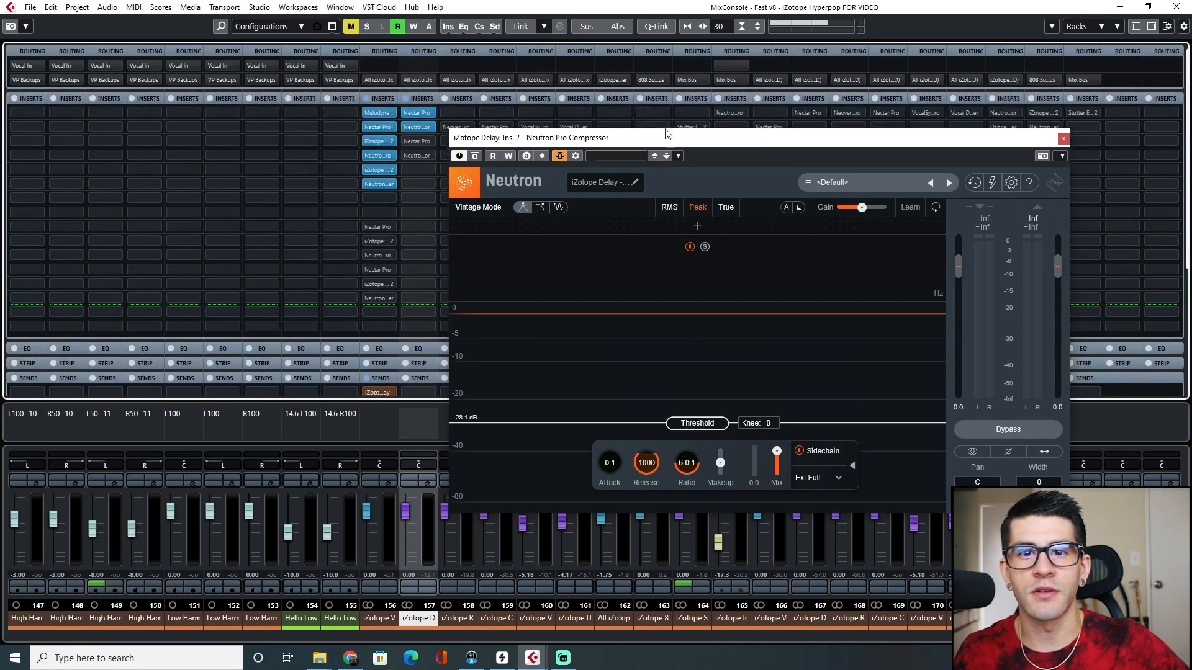
{"action": "left_click_drag", "start_coordinate": [665, 131], "coordinate": [702, 97]}
{"action": "left_click_drag", "start_coordinate": [703, 97], "coordinate": [708, 93]}
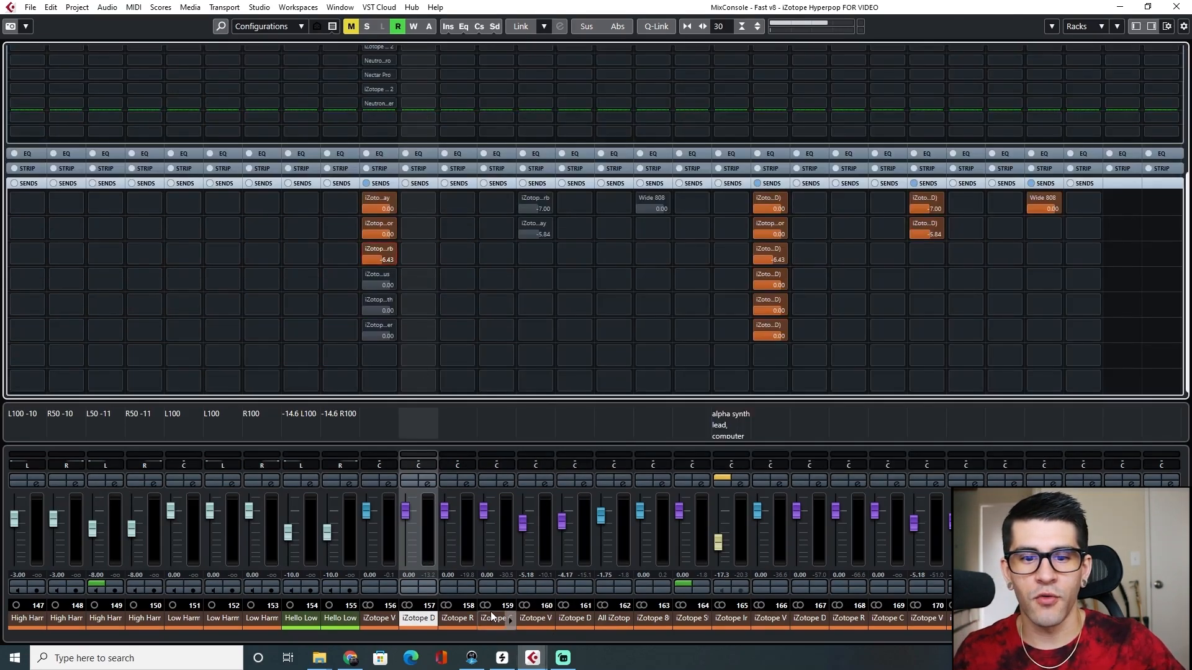
Copy Neoverb Pro into the iZotope Reverb channel's first insert slot and inspect its Pre EQ and Reverb EQ curves.
{"action": "left_click", "coordinate": [491, 616]}
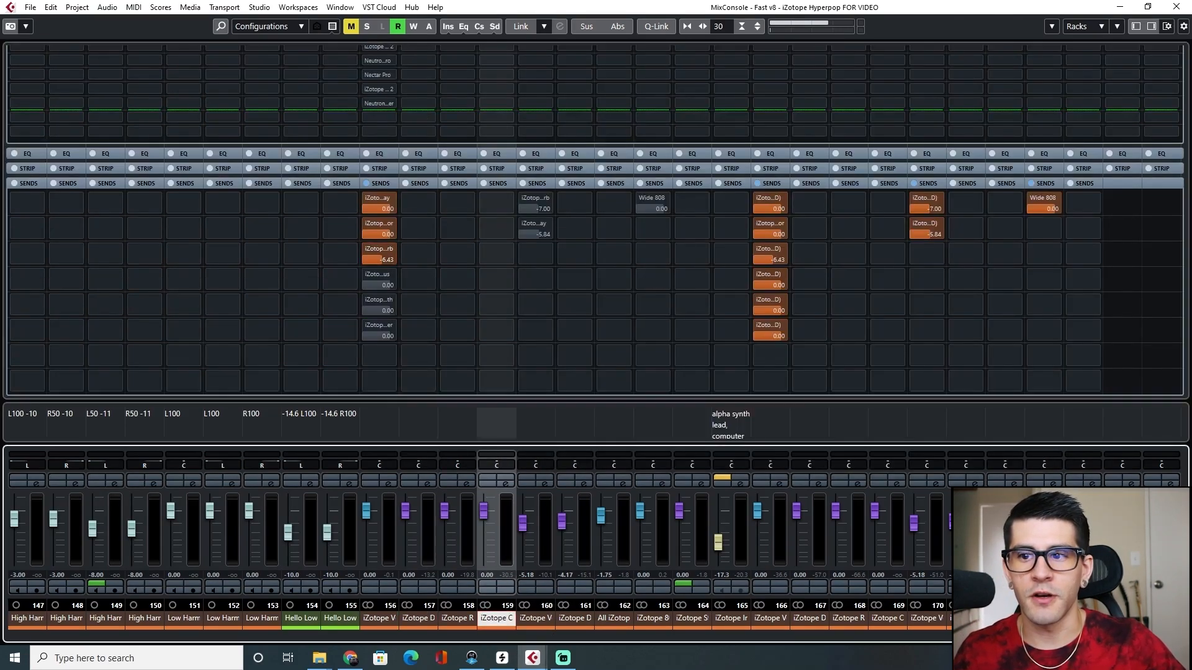
{"action": "left_click_drag", "start_coordinate": [1186, 260], "coordinate": [1173, 84]}
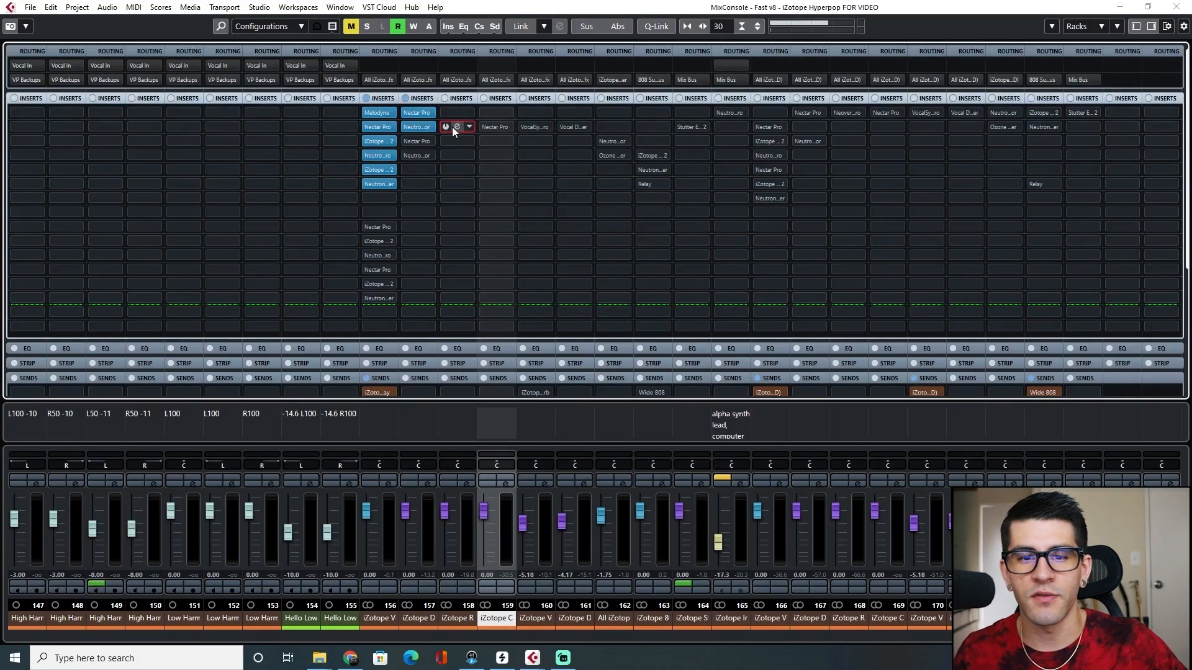
{"action": "left_click", "coordinate": [452, 126]}
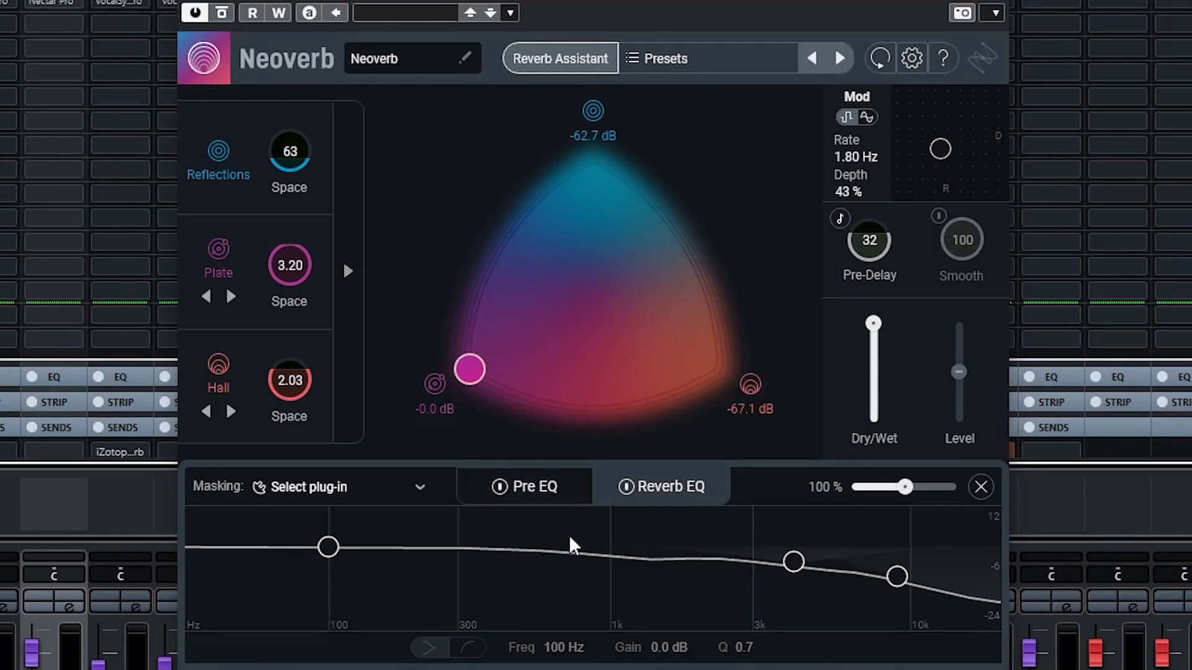
{"action": "left_click", "coordinate": [522, 499]}
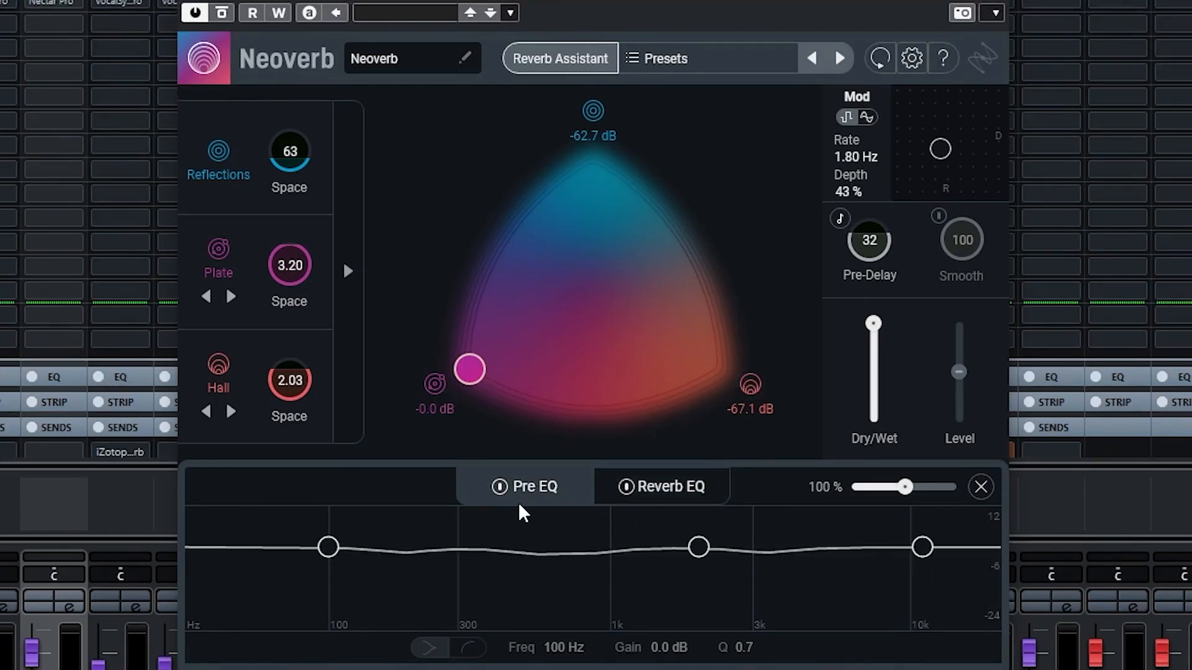
{"action": "left_click", "coordinate": [668, 500]}
{"action": "left_click", "coordinate": [897, 578]}
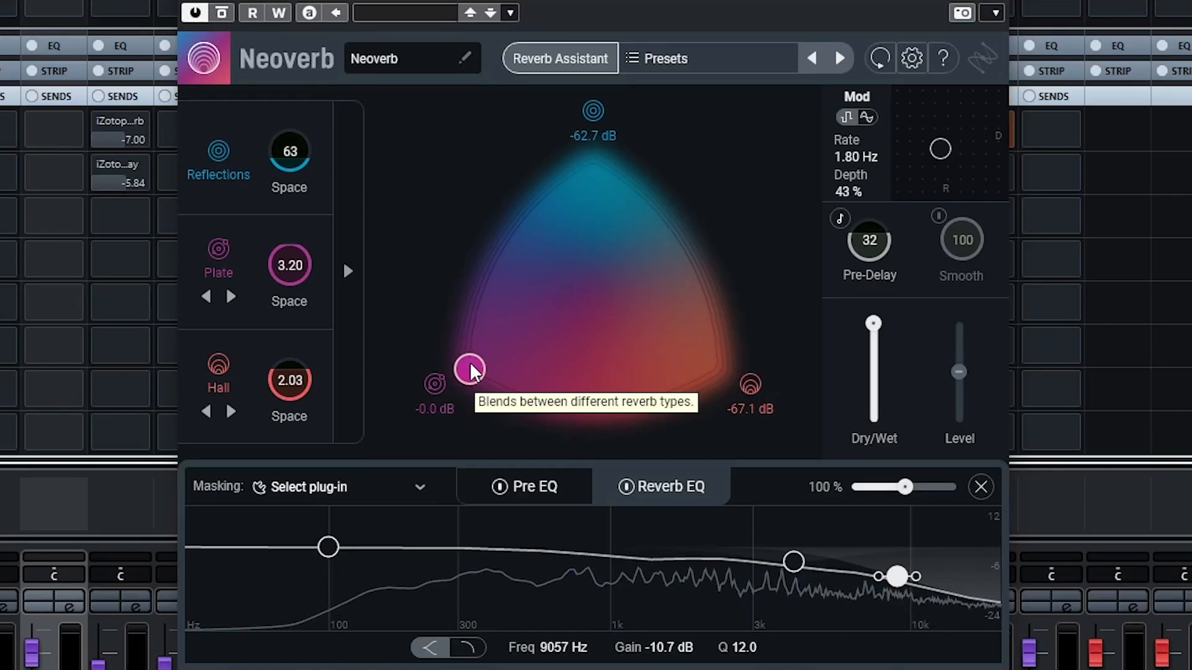
Audition Neoverb's reverb blend by moving it across Hall and Reflections, ending back on Plate.
{"action": "left_click_drag", "start_coordinate": [742, 345], "coordinate": [844, 346]}
{"action": "left_click_drag", "start_coordinate": [643, 367], "coordinate": [597, 185]}
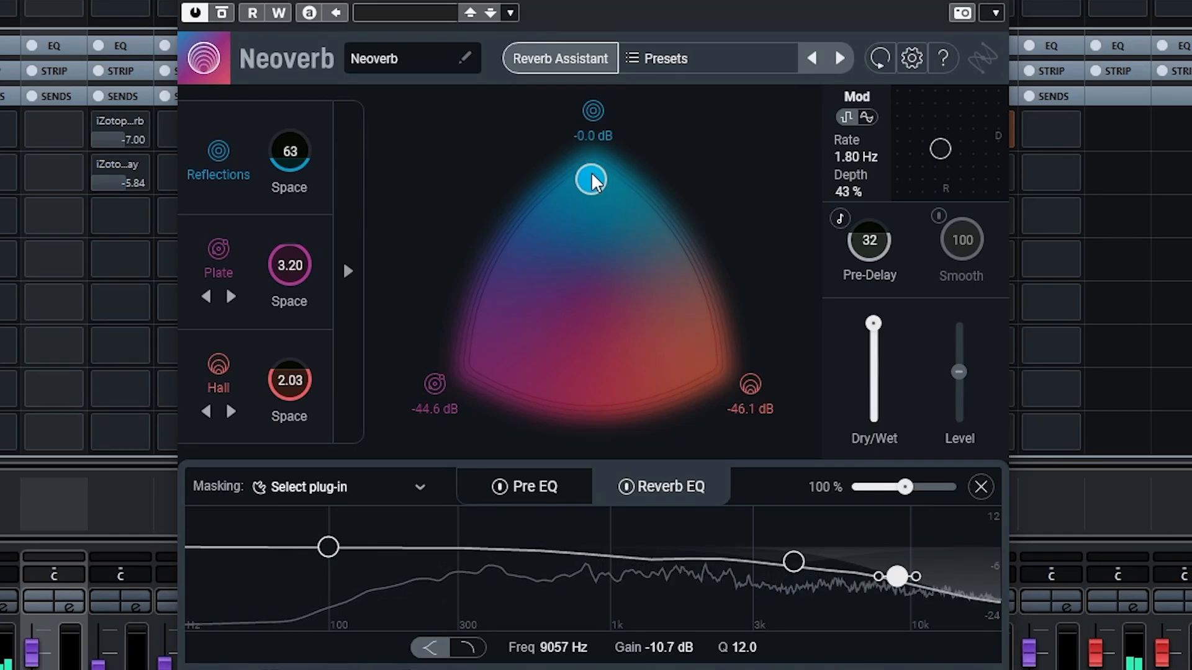
{"action": "left_click_drag", "start_coordinate": [591, 180], "coordinate": [467, 371]}
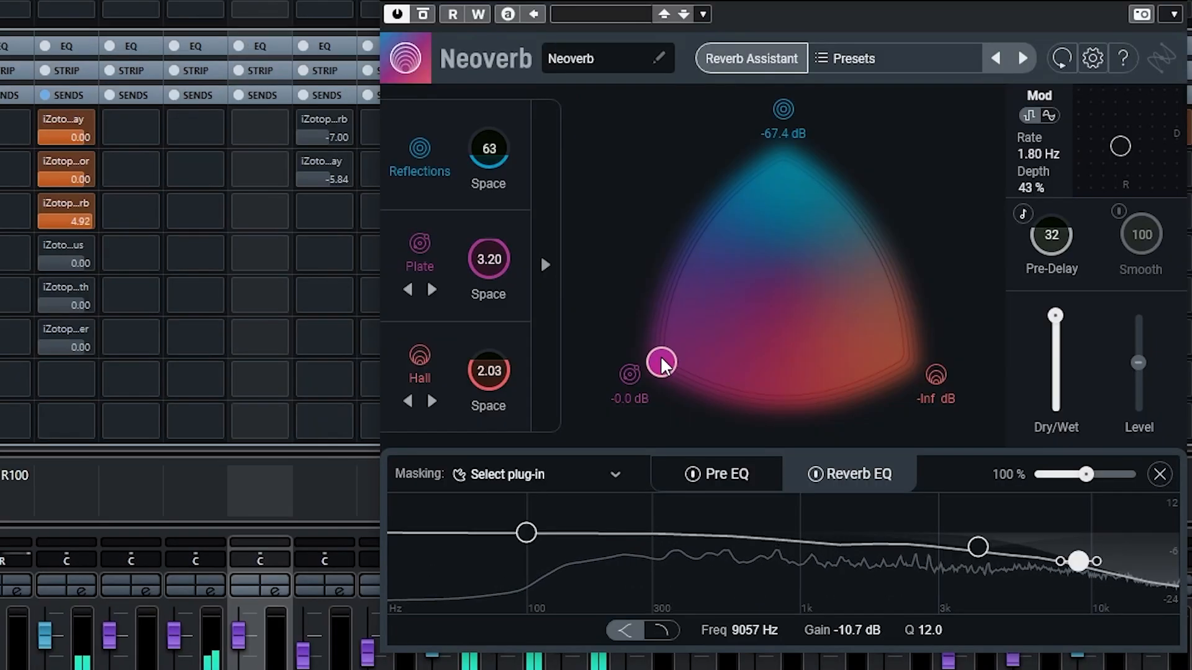
Set the lead vocal's reverb send level to -6.50 and close the Neoverb window.
{"action": "left_click", "coordinate": [85, 222], "text": "ctrl"}
{"action": "left_click_drag", "start_coordinate": [72, 229], "coordinate": [67, 229]}
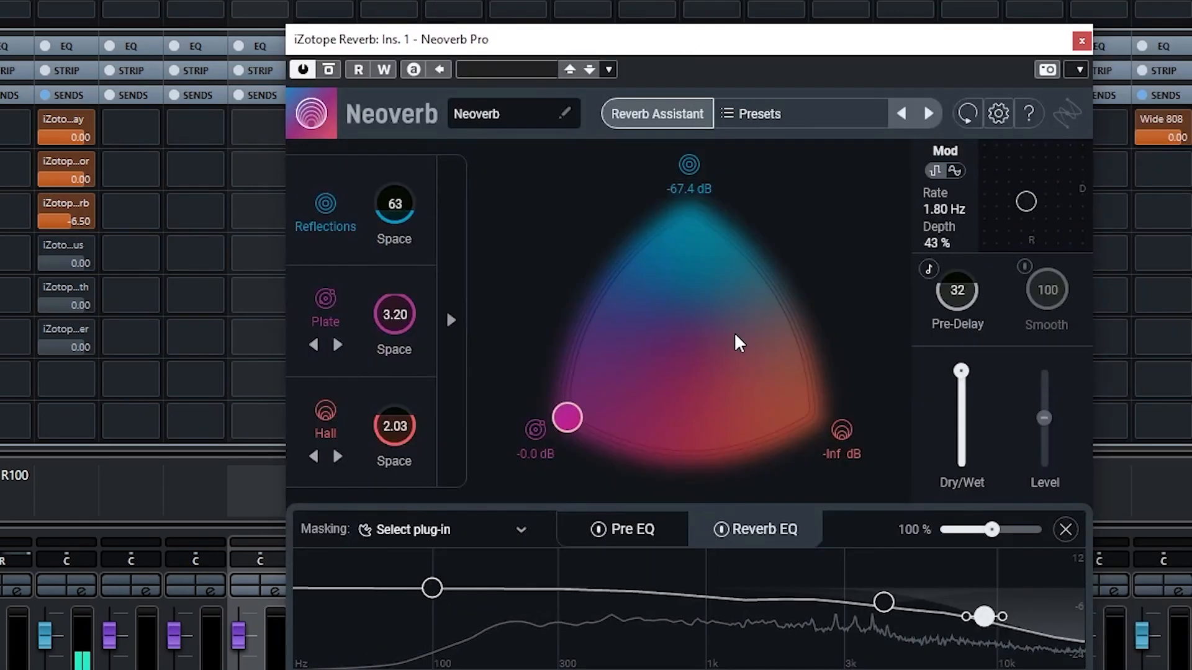
{"action": "left_click", "coordinate": [1081, 40]}
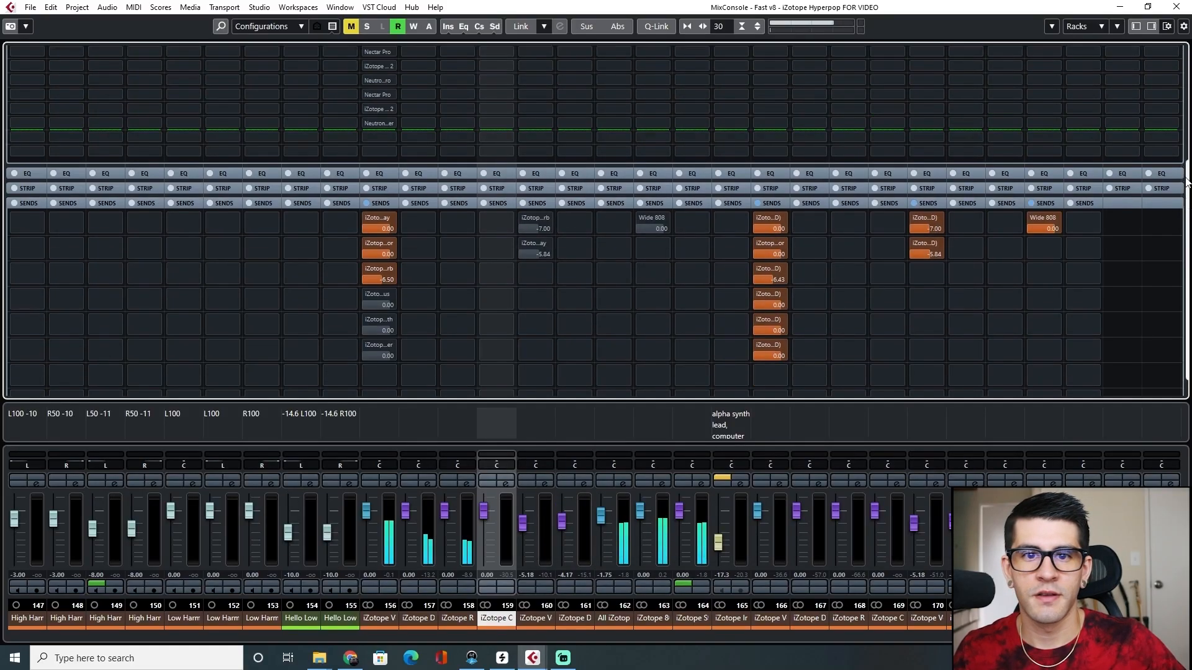
Copy Nectar Pro into the first insert slot of the iZotope Chorus channel and open its settings.
{"action": "scroll", "coordinate": [1188, 208], "scroll_direction": "up", "scroll_amount": 5}
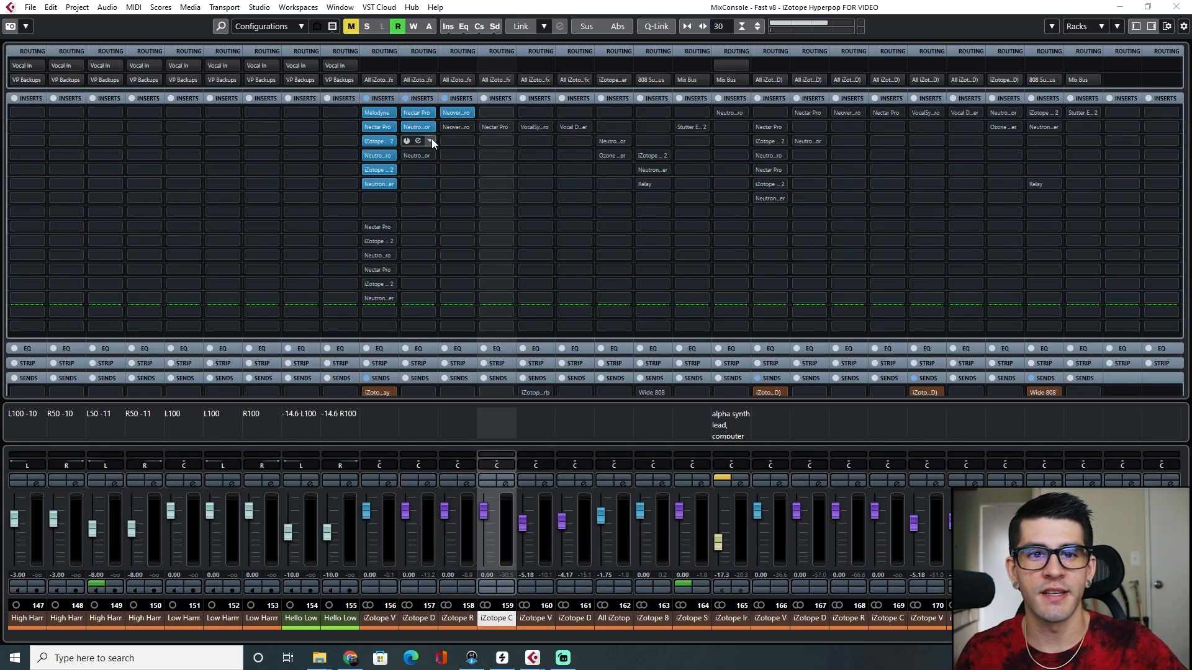
{"action": "left_click_drag", "start_coordinate": [487, 124], "coordinate": [496, 110]}
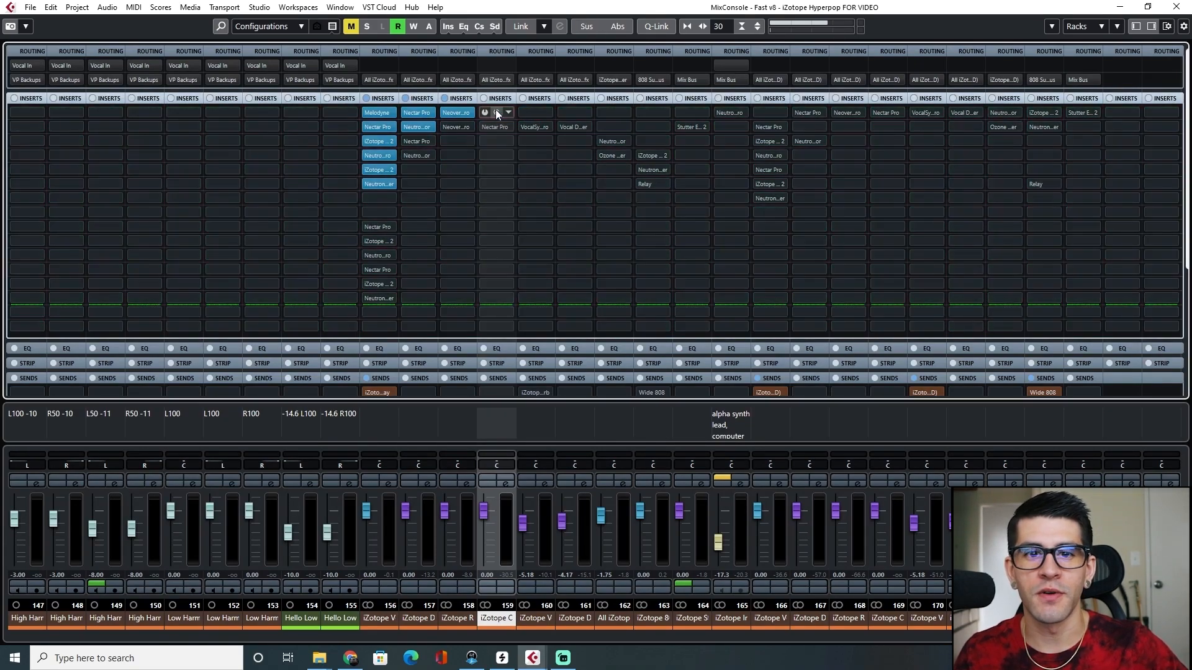
{"action": "left_click", "coordinate": [495, 111]}
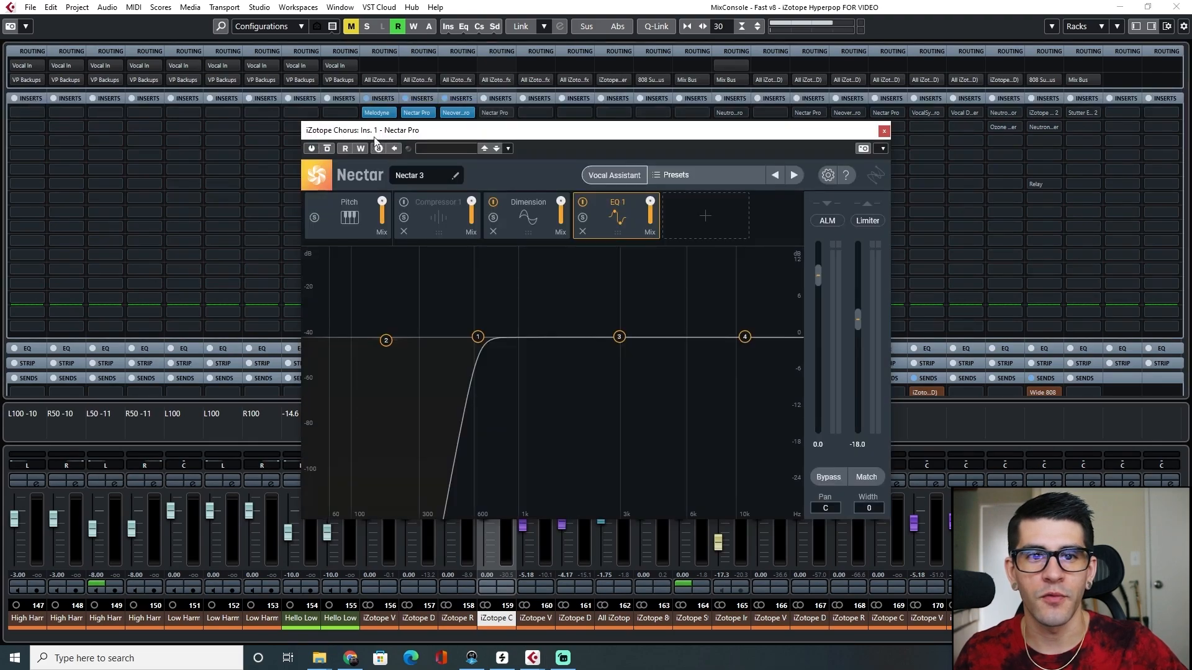
{"action": "left_click_drag", "start_coordinate": [375, 140], "coordinate": [590, 189]}
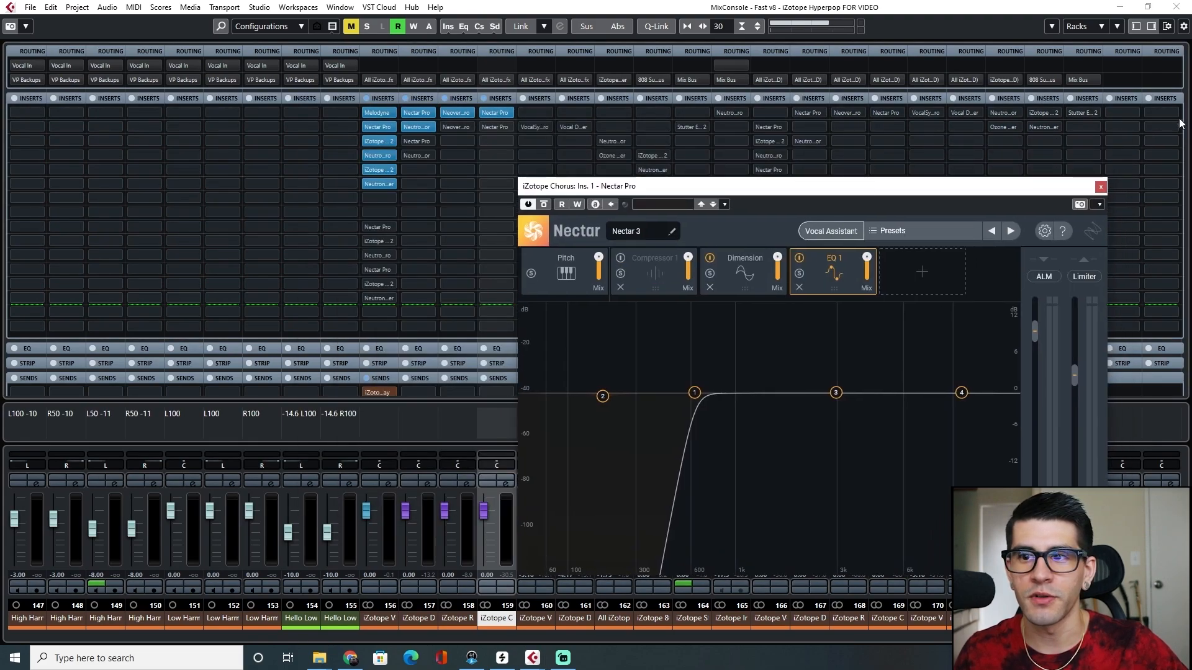
Enable the lead vocal's fourth send, feeding the iZotope Chorus channel, keeping the Nectar window in view.
{"action": "scroll", "coordinate": [391, 333], "scroll_direction": "down", "scroll_amount": 5}
{"action": "left_click", "coordinate": [368, 277]}
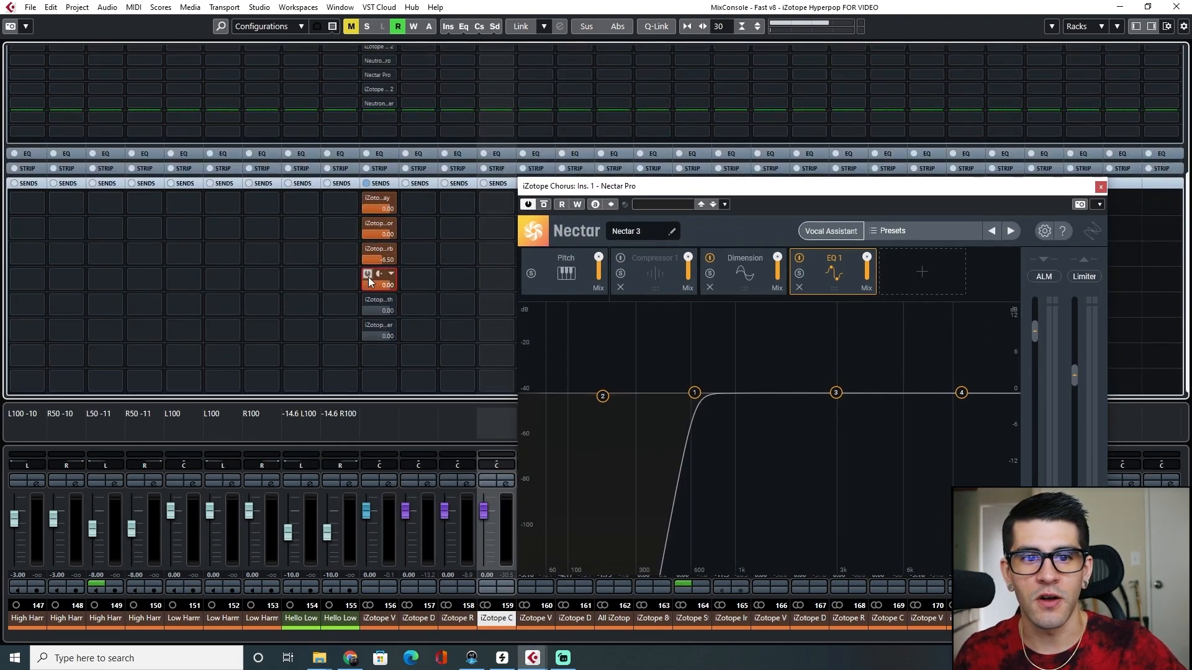
{"action": "left_click_drag", "start_coordinate": [714, 186], "coordinate": [617, 160]}
{"action": "scroll", "coordinate": [1183, 300], "scroll_direction": "up", "scroll_amount": 3}
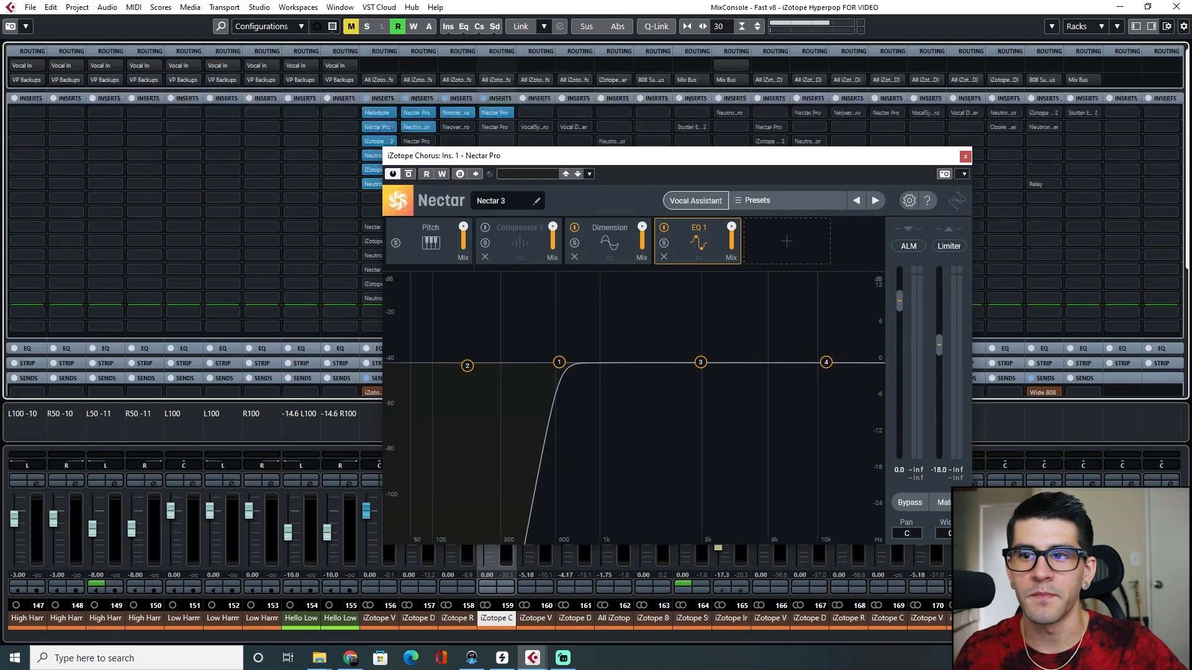
Play the vocal, set Nectar's Dimension module to Chorus, and bring the temporarily raised Limiter output back down.
{"action": "key", "text": "space"}
{"action": "left_click_drag", "start_coordinate": [939, 341], "coordinate": [933, 311]}
{"action": "left_click", "coordinate": [615, 245]}
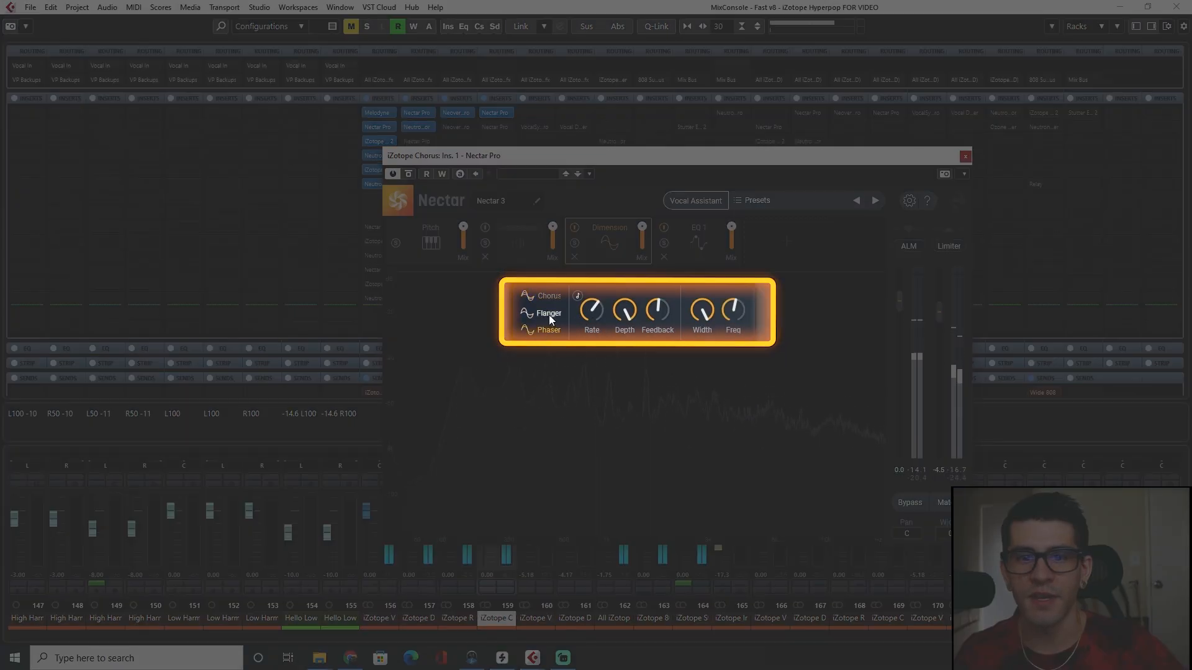
{"action": "left_click", "coordinate": [550, 296]}
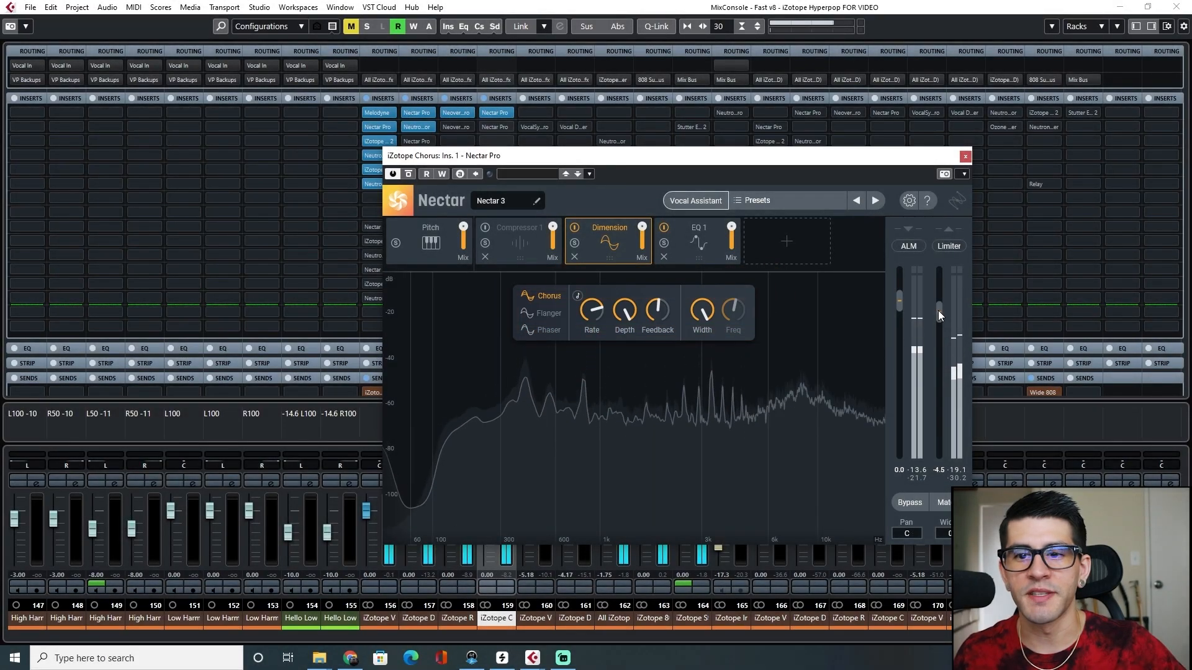
{"action": "left_click_drag", "start_coordinate": [937, 311], "coordinate": [934, 345]}
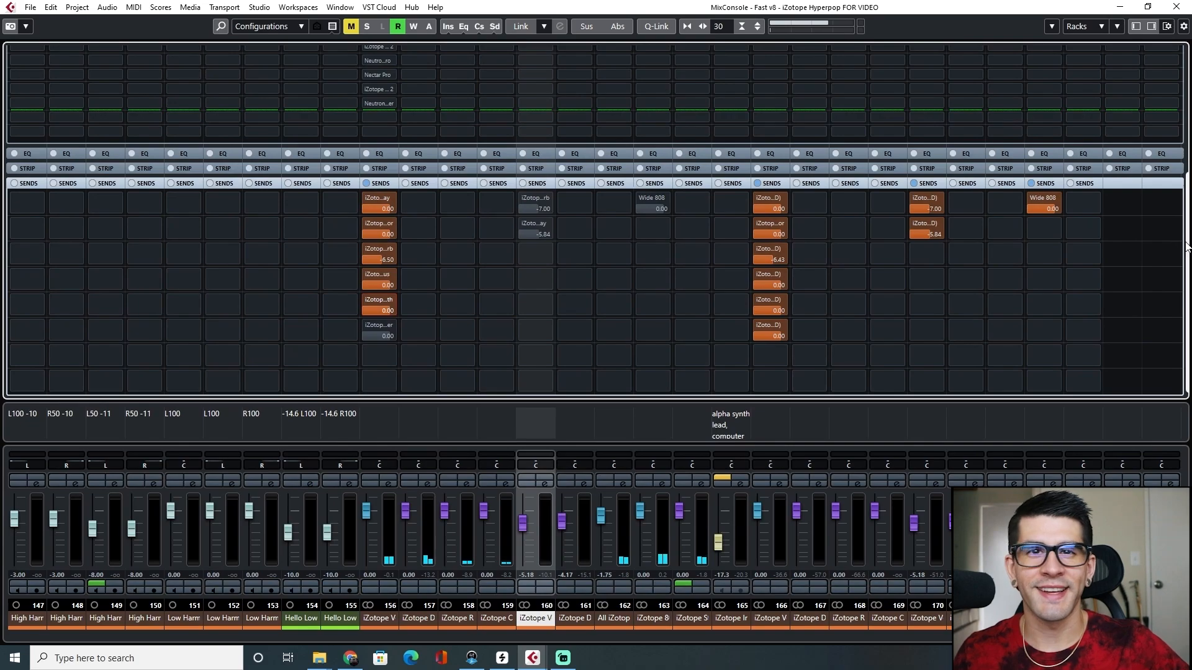
Copy VocalSynth Pro into the iZotope Vocalsynth channel's first insert slot, open it and switch it on.
{"action": "scroll", "coordinate": [581, 128], "scroll_direction": "up", "scroll_amount": 5}
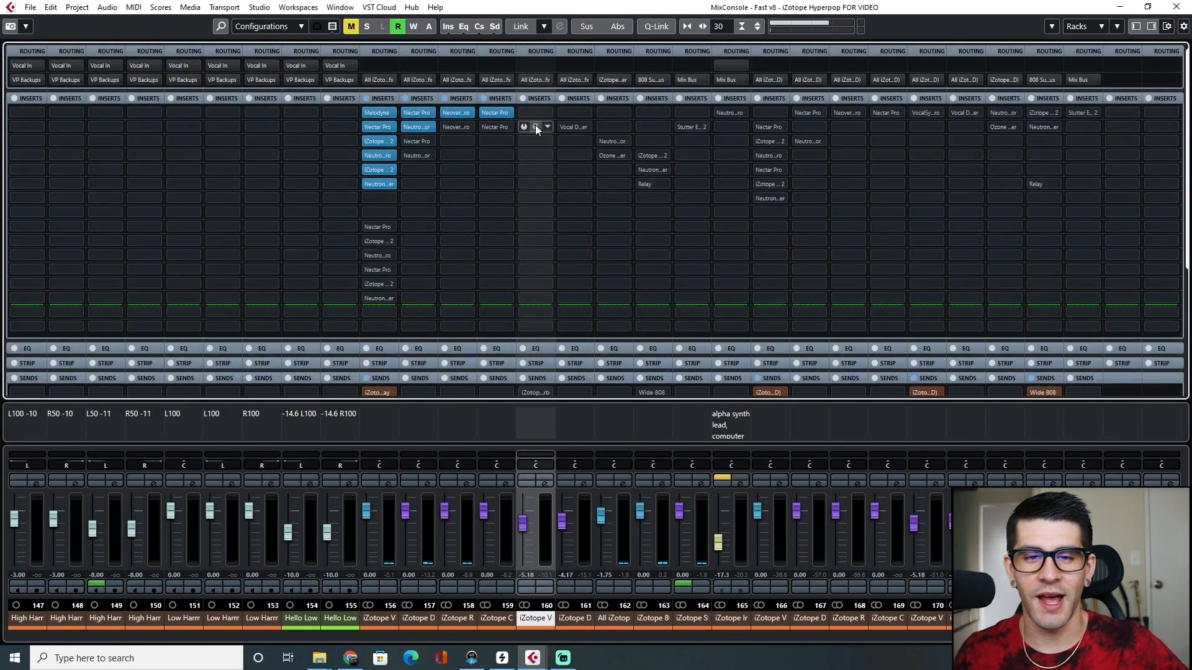
{"action": "left_click_drag", "start_coordinate": [535, 125], "coordinate": [535, 112]}
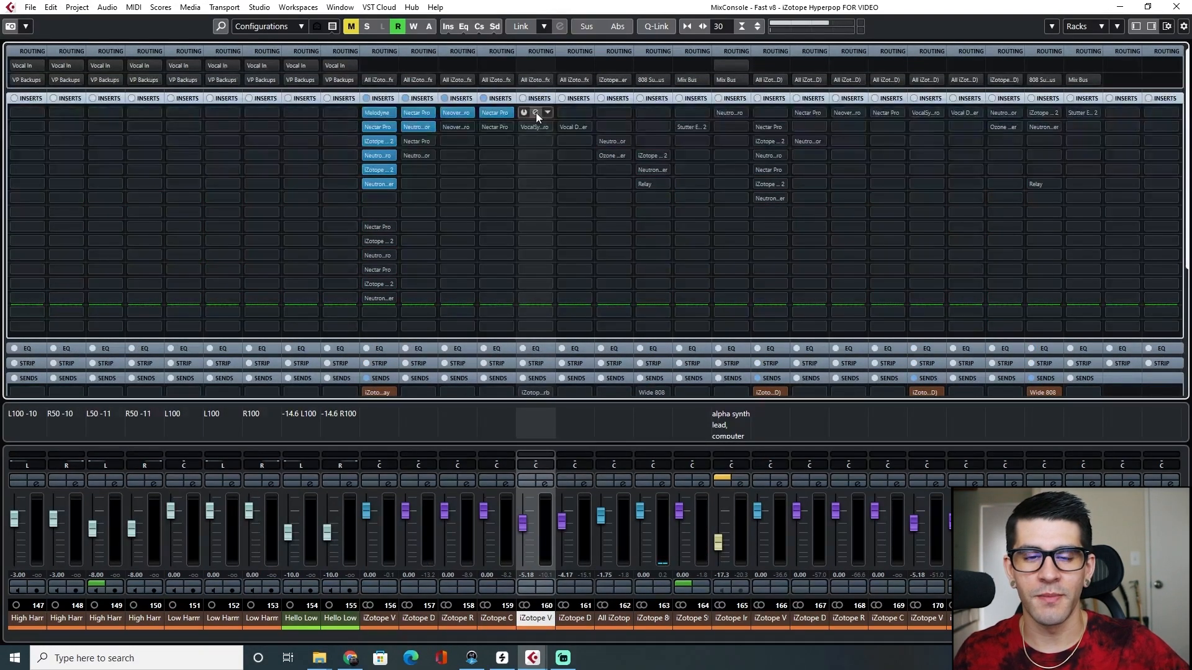
{"action": "left_click", "coordinate": [535, 113]}
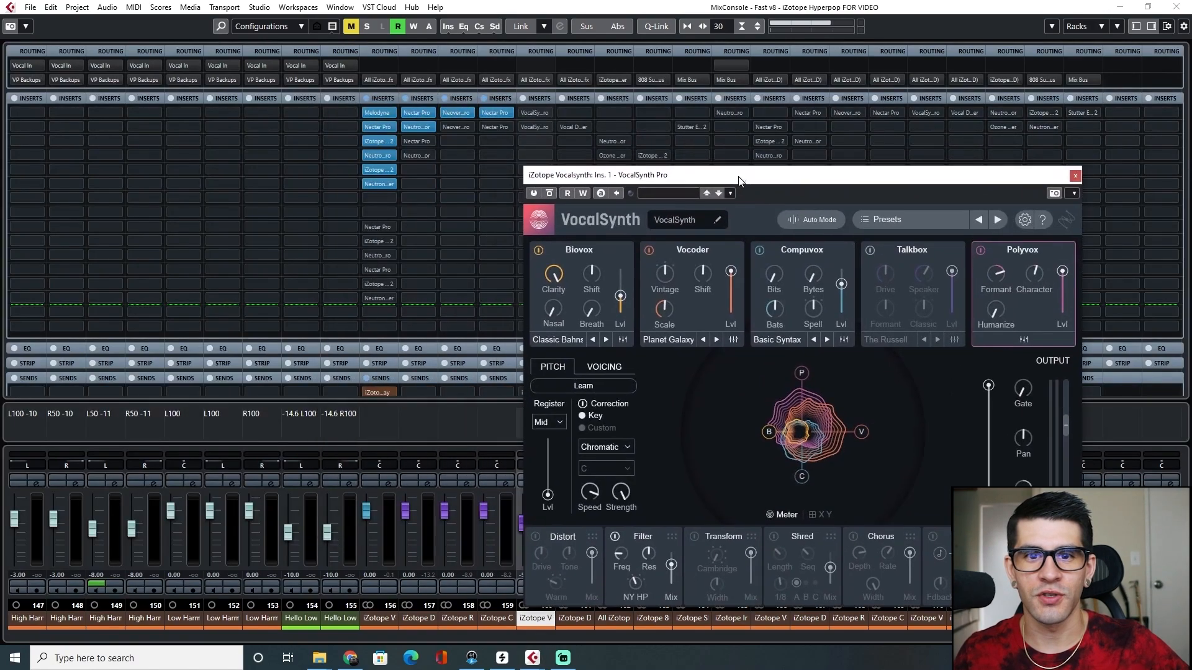
{"action": "mouse_move", "coordinate": [524, 115]}
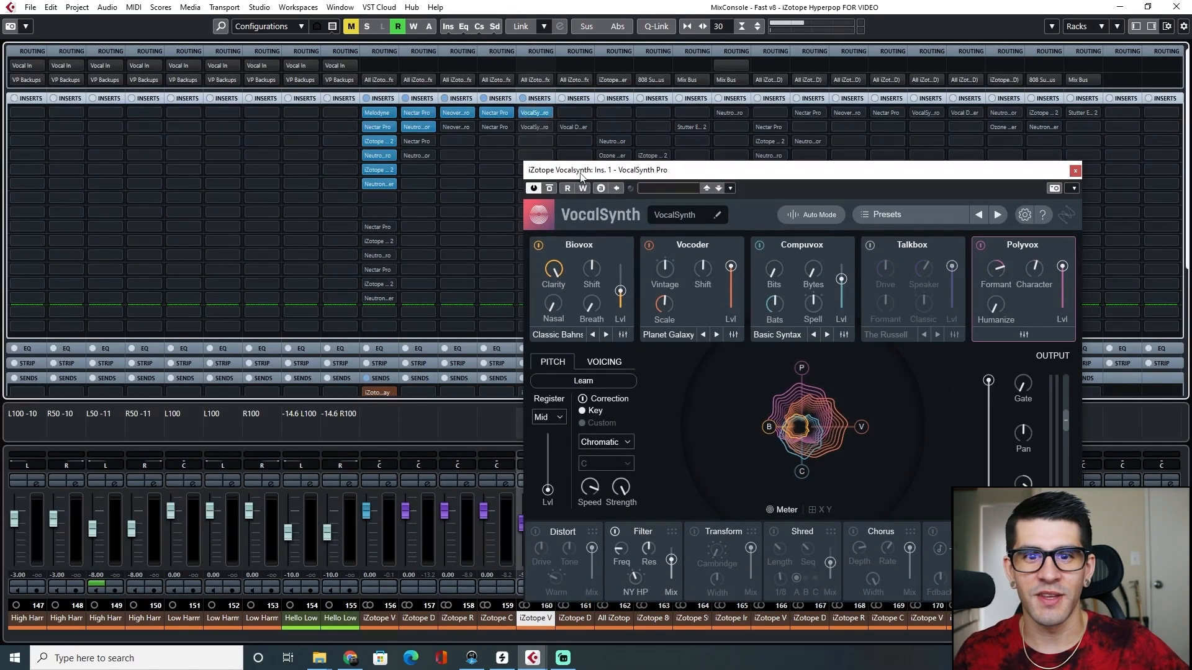
{"action": "left_click_drag", "start_coordinate": [629, 171], "coordinate": [669, 109]}
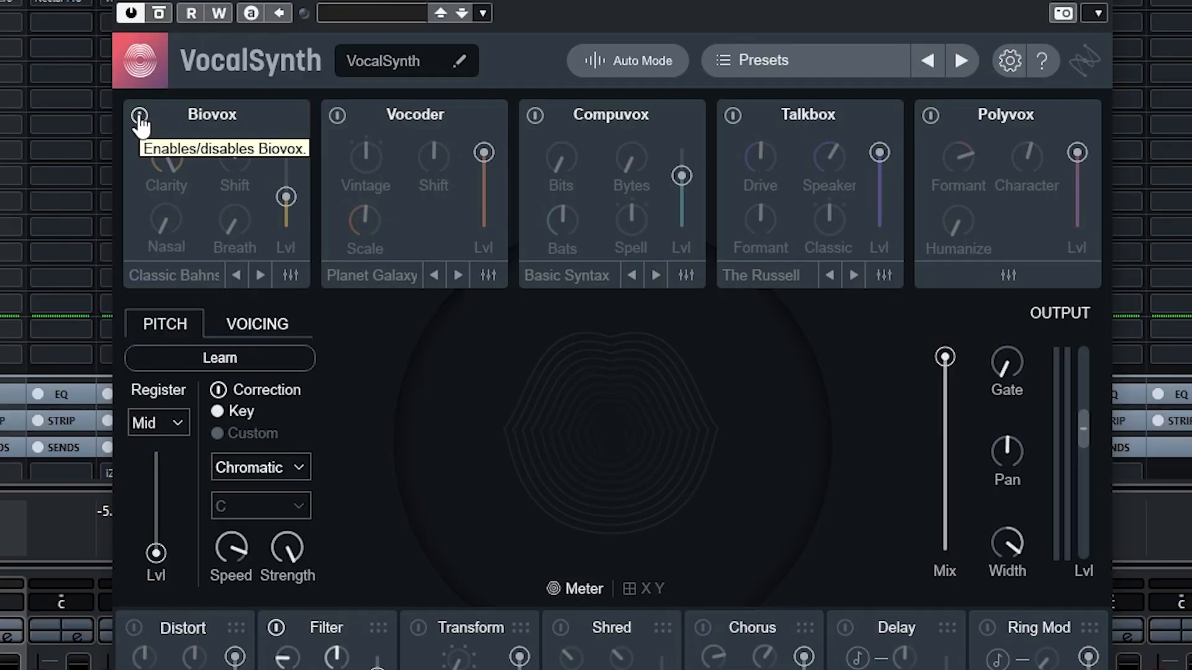
Enable VocalSynth's Biovox, Compuvox, Vocoder and Polyvox modules one by one, raising Biovox to full level and Compuvox to 83.
{"action": "left_click", "coordinate": [139, 116]}
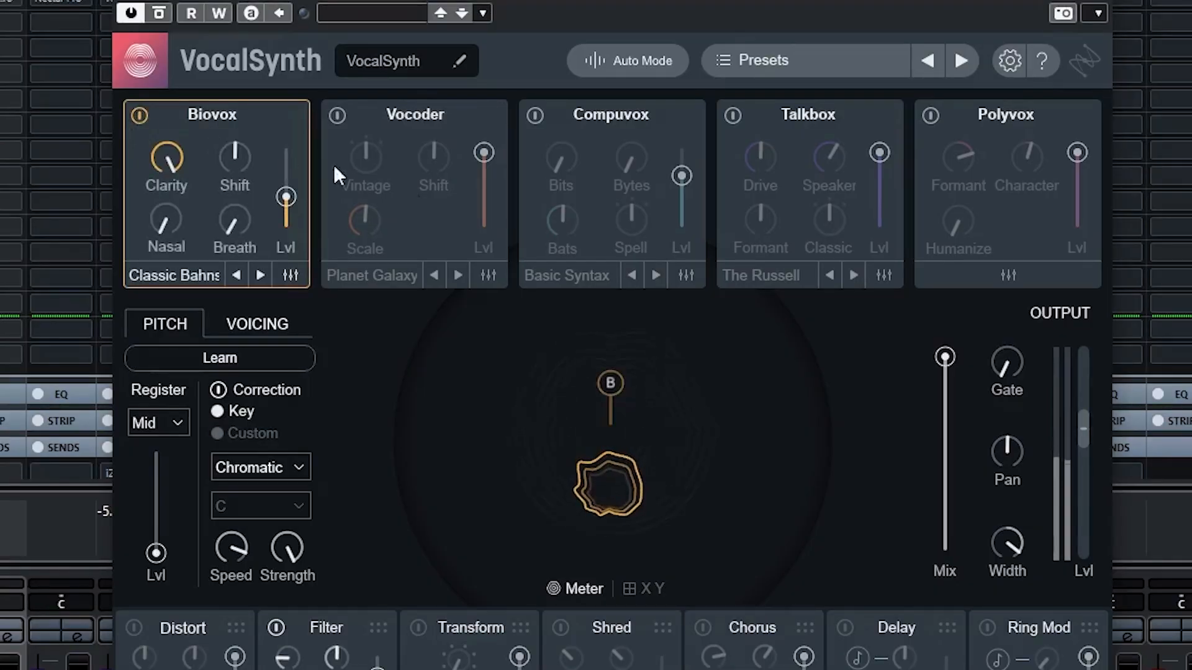
{"action": "left_click_drag", "start_coordinate": [285, 197], "coordinate": [286, 133]}
{"action": "left_click", "coordinate": [535, 116]}
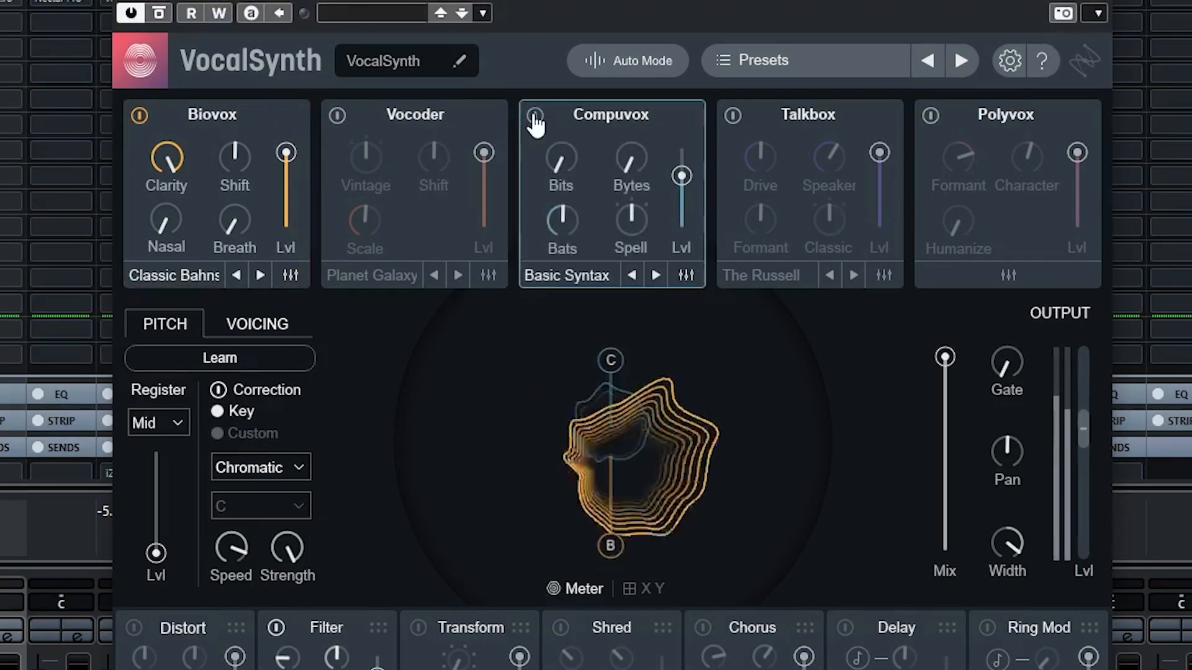
{"action": "left_click_drag", "start_coordinate": [680, 177], "coordinate": [682, 165]}
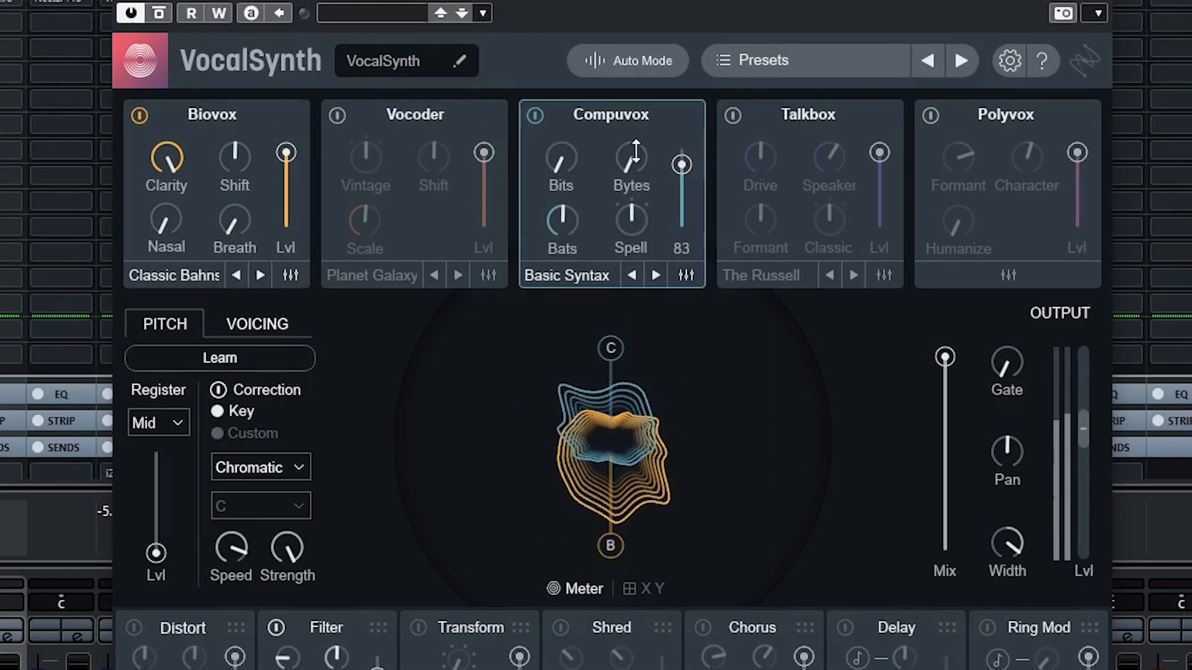
{"action": "left_click", "coordinate": [337, 116]}
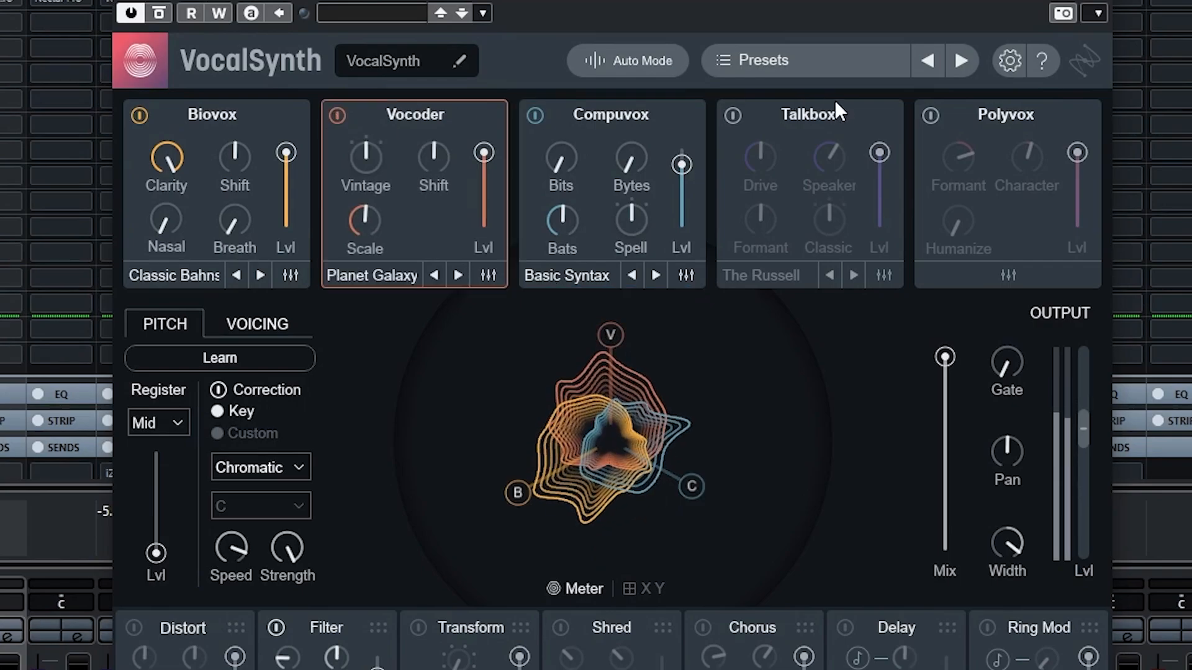
{"action": "left_click", "coordinate": [930, 116]}
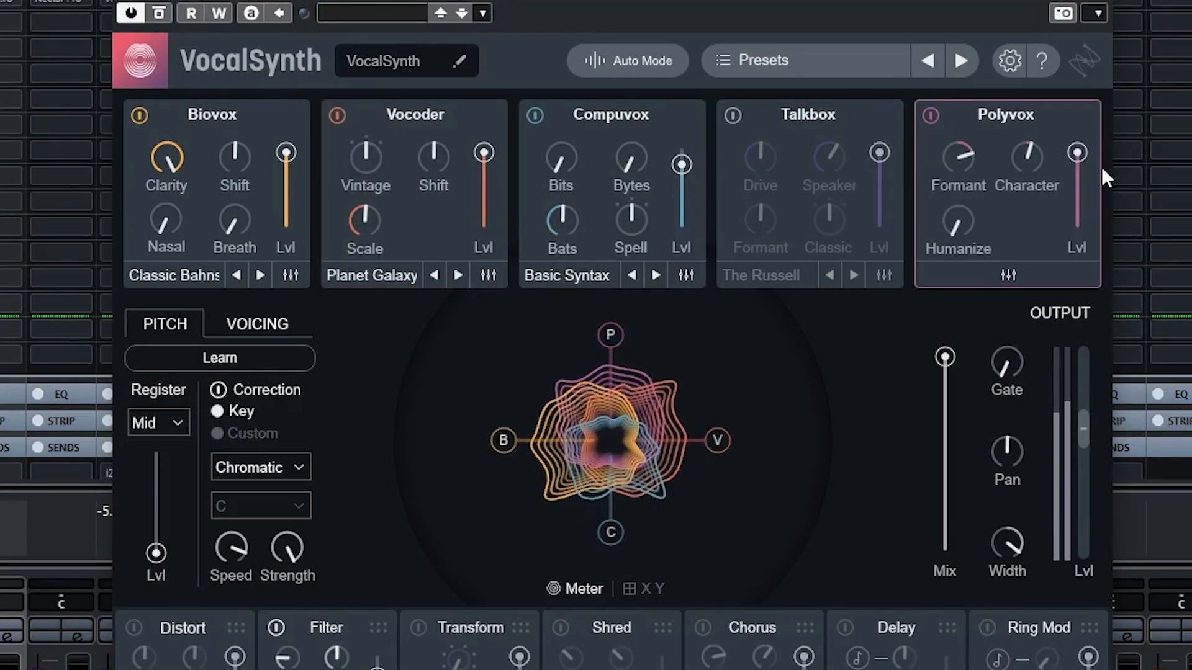
Try balancing VocalSynth's voices on the central meter by lowering Vocoder most and Polyvox, Biovox and Compuvox slightly.
{"action": "left_click_drag", "start_coordinate": [724, 431], "coordinate": [684, 435]}
{"action": "mouse_move", "coordinate": [614, 339]}
{"action": "left_mouse_down"}
{"action": "mouse_move", "coordinate": [610, 355]}
{"action": "mouse_move", "coordinate": [610, 345]}
{"action": "left_mouse_up"}
{"action": "left_click_drag", "start_coordinate": [504, 440], "coordinate": [513, 440]}
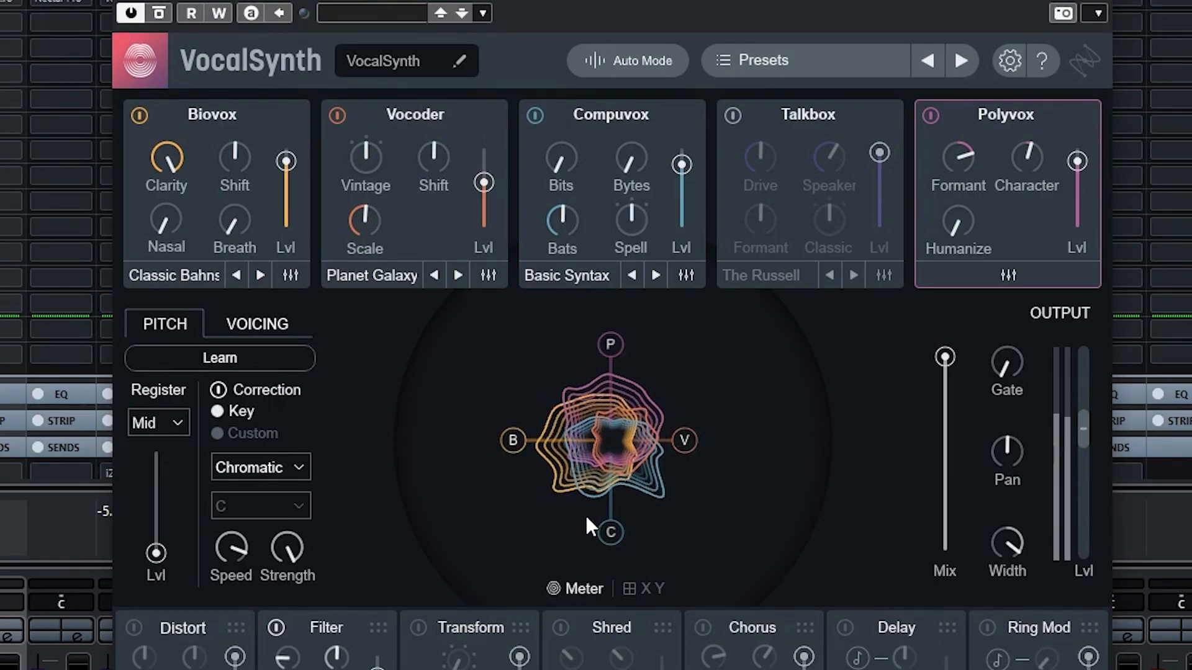
{"action": "mouse_move", "coordinate": [610, 530]}
{"action": "left_mouse_down"}
{"action": "mouse_move", "coordinate": [611, 541]}
{"action": "mouse_move", "coordinate": [611, 522]}
{"action": "left_mouse_up"}
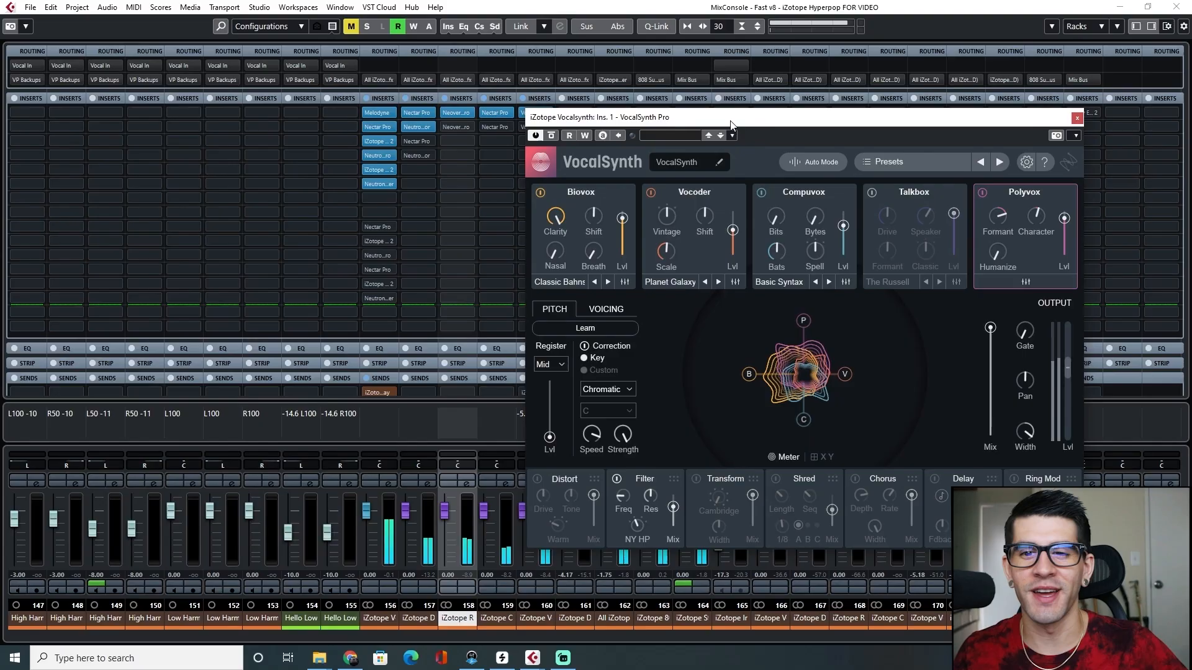
{"action": "left_click_drag", "start_coordinate": [732, 121], "coordinate": [762, 151]}
{"action": "left_click_drag", "start_coordinate": [627, 149], "coordinate": [627, 129]}
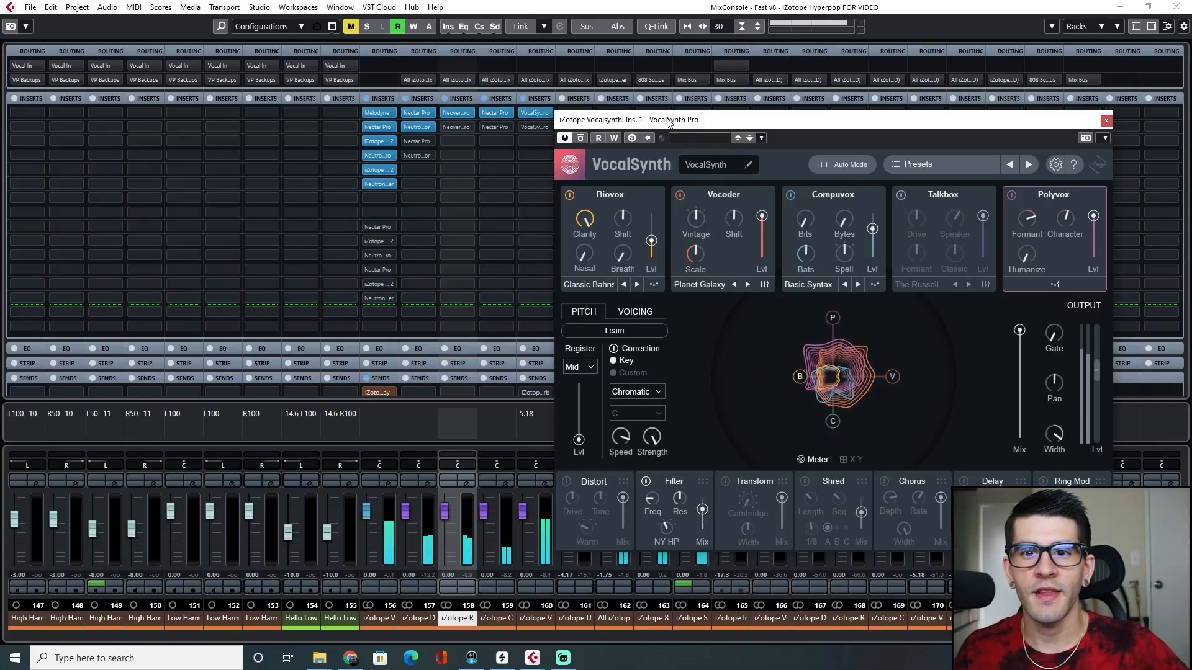
Set VocalSynth's output Width to +70.
{"action": "left_click_drag", "start_coordinate": [668, 121], "coordinate": [524, 106]}
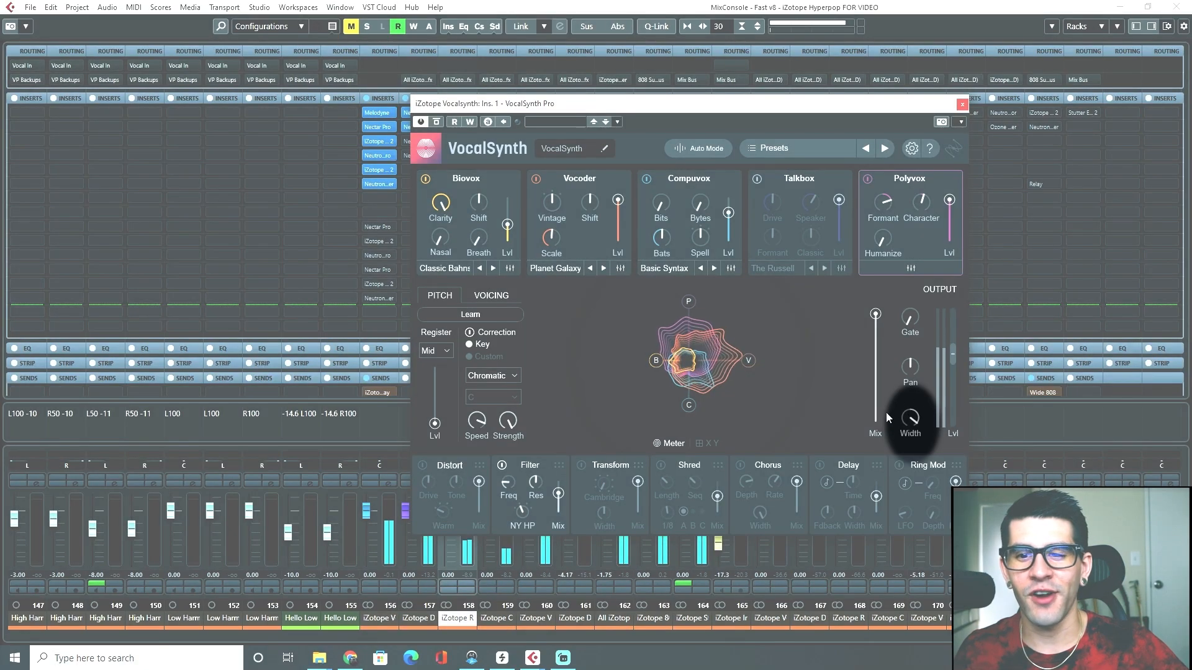
{"action": "left_click_drag", "start_coordinate": [894, 453], "coordinate": [868, 466]}
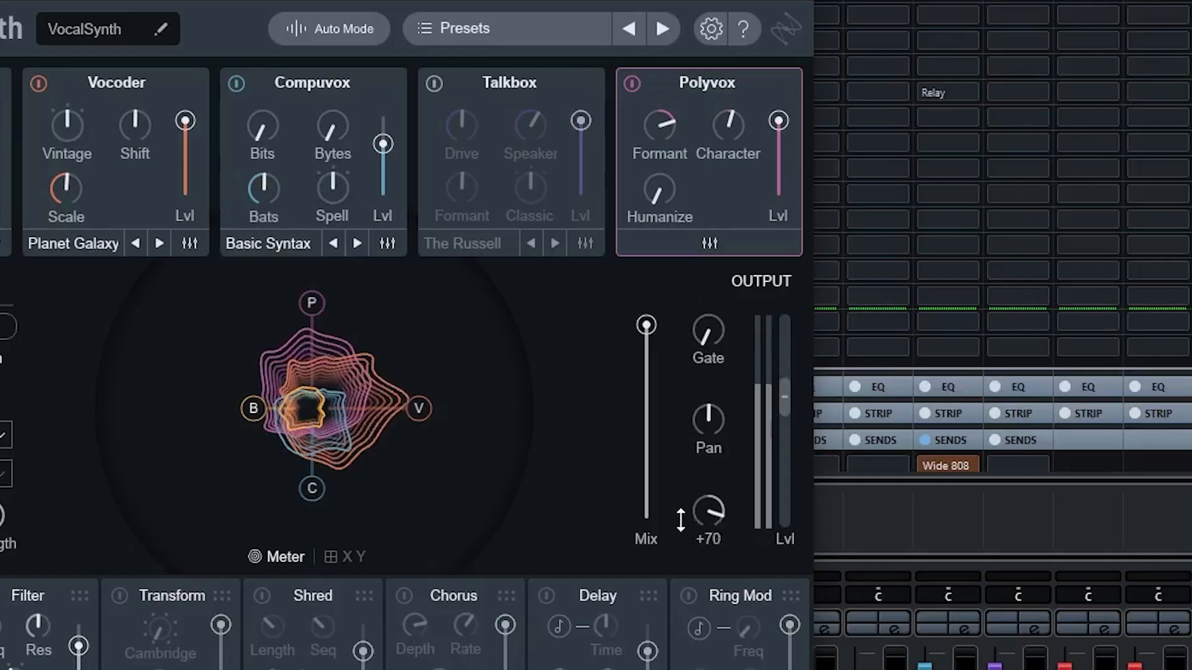
{"action": "mouse_move", "coordinate": [633, 598]}
{"action": "left_mouse_down"}
{"action": "mouse_move", "coordinate": [620, 606]}
{"action": "mouse_move", "coordinate": [625, 596]}
{"action": "left_mouse_up"}
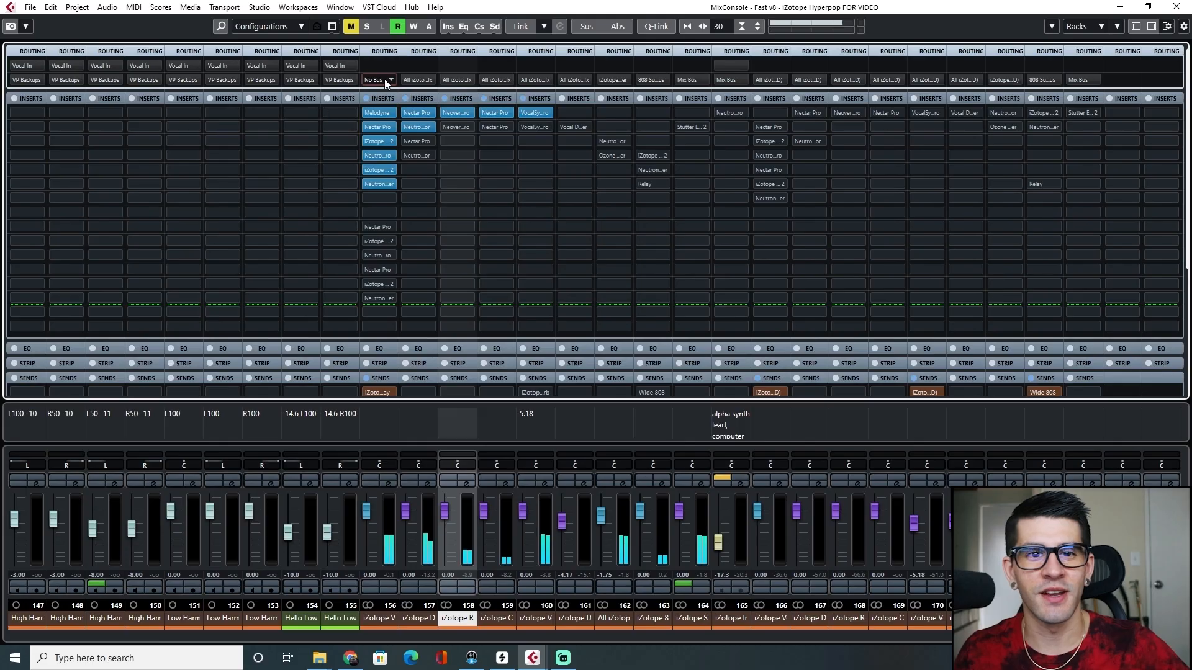
Route the lead vocal's output to the All iZotope Vox+fx bus and set the iZotope Vocalsynth channel's fader to -5.18.
{"action": "left_click", "coordinate": [389, 79]}
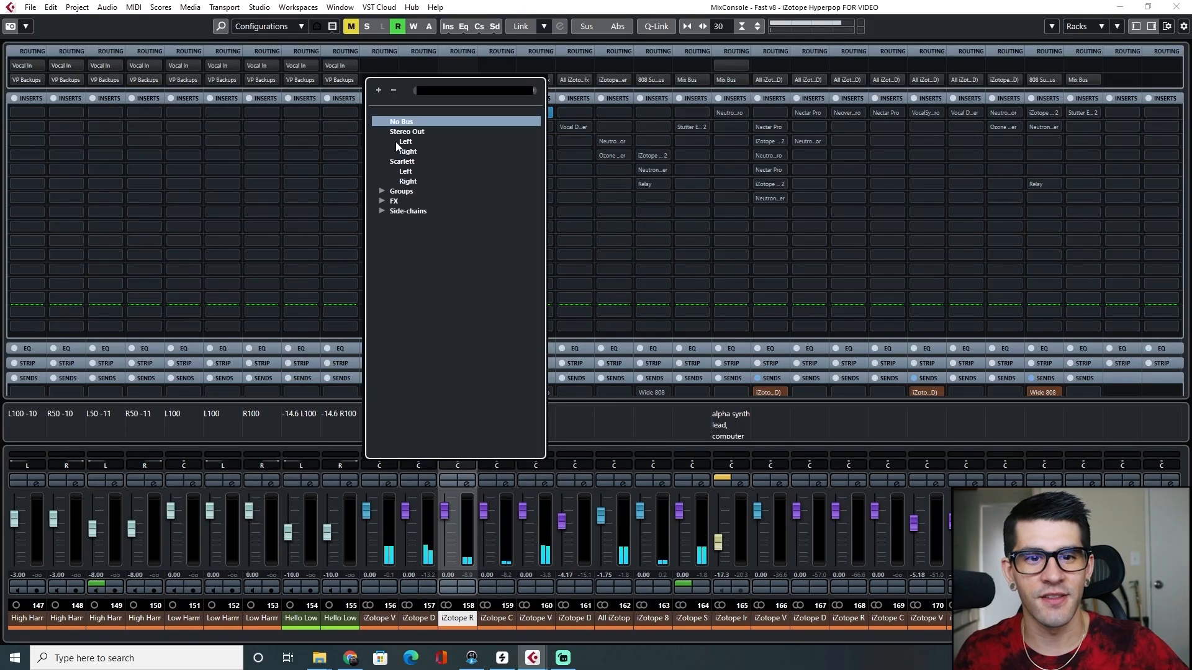
{"action": "left_click", "coordinate": [715, 321]}
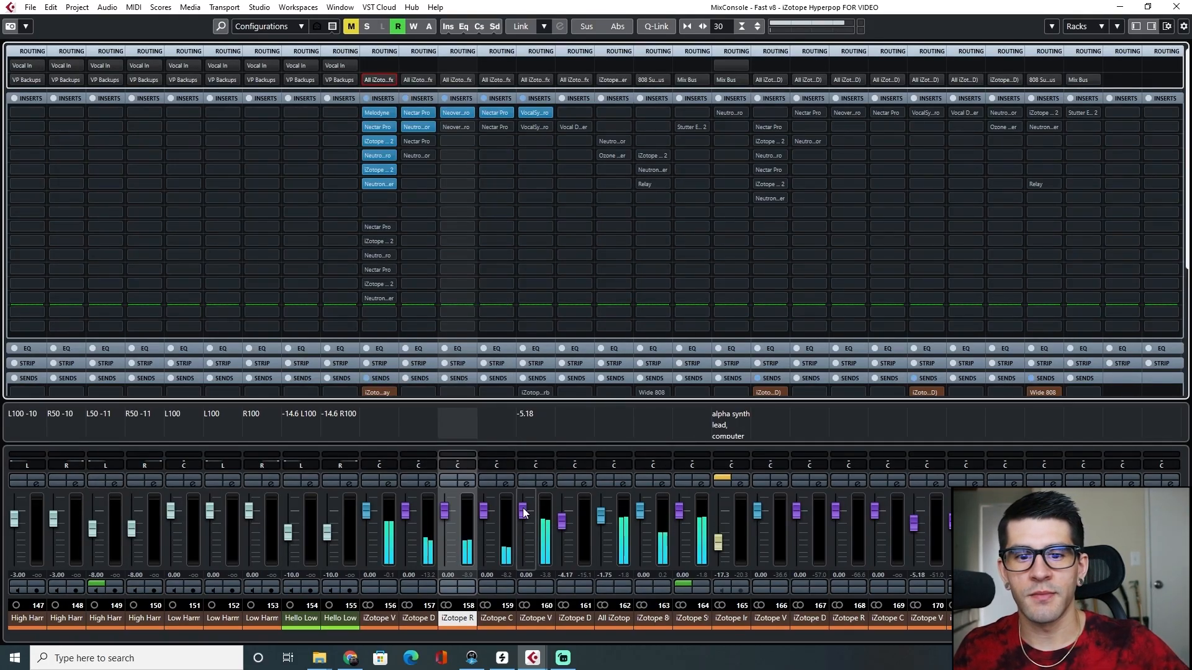
{"action": "left_click_drag", "start_coordinate": [523, 512], "coordinate": [517, 522]}
{"action": "left_click", "coordinate": [530, 575]}
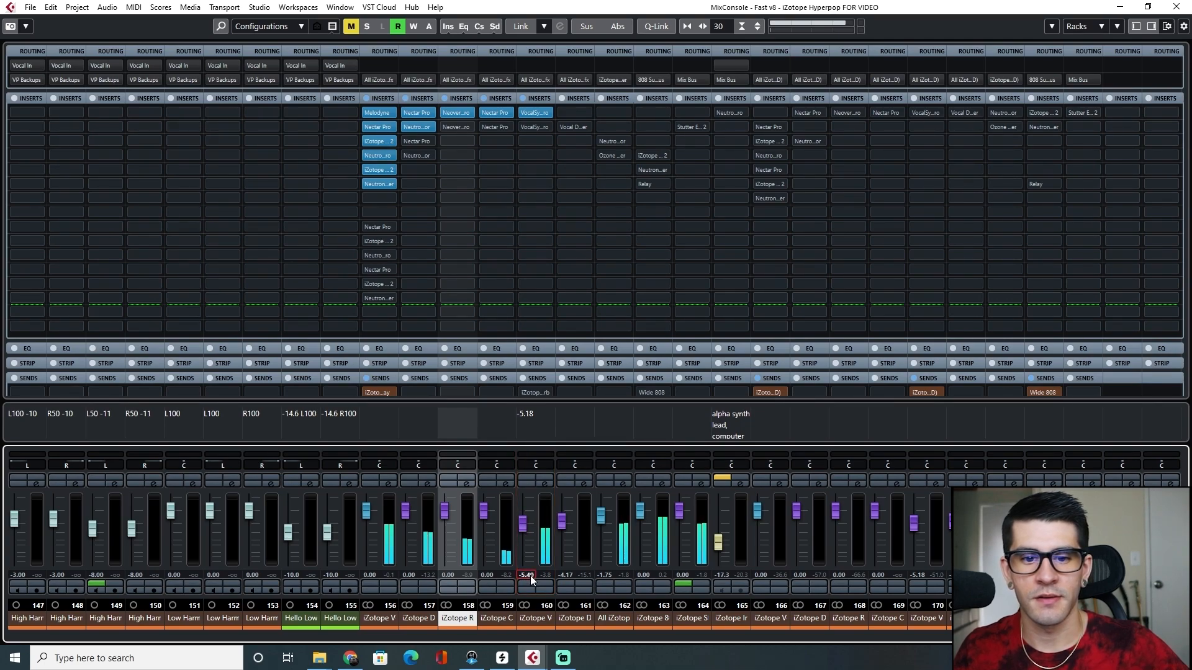
{"action": "double_click", "coordinate": [530, 574]}
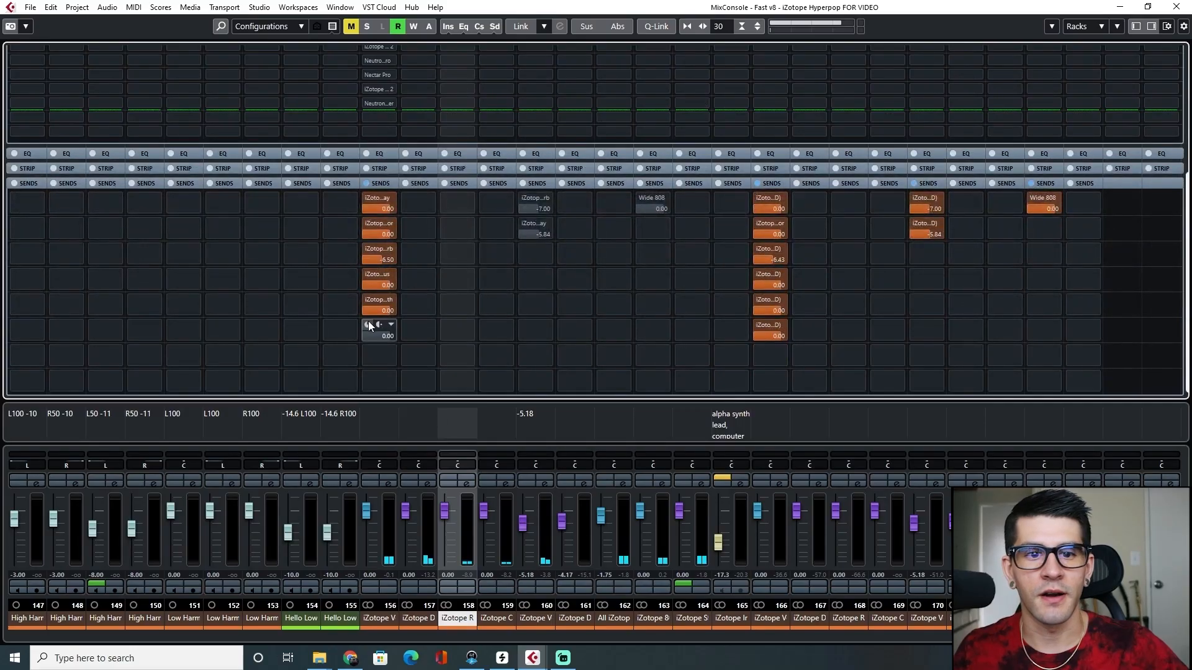
Enable the lead vocal's sixth send to the iZotope Doubler channel and open and switch on that channel's Vocal Doubler.
{"action": "left_click", "coordinate": [368, 326]}
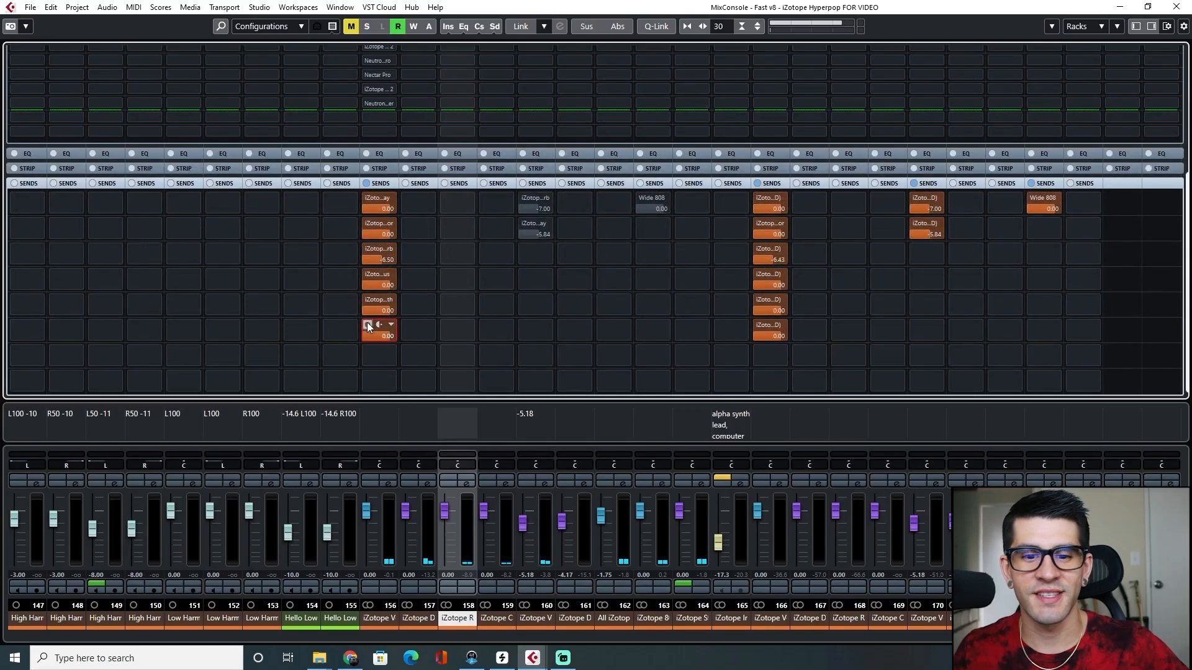
{"action": "left_click", "coordinate": [568, 619]}
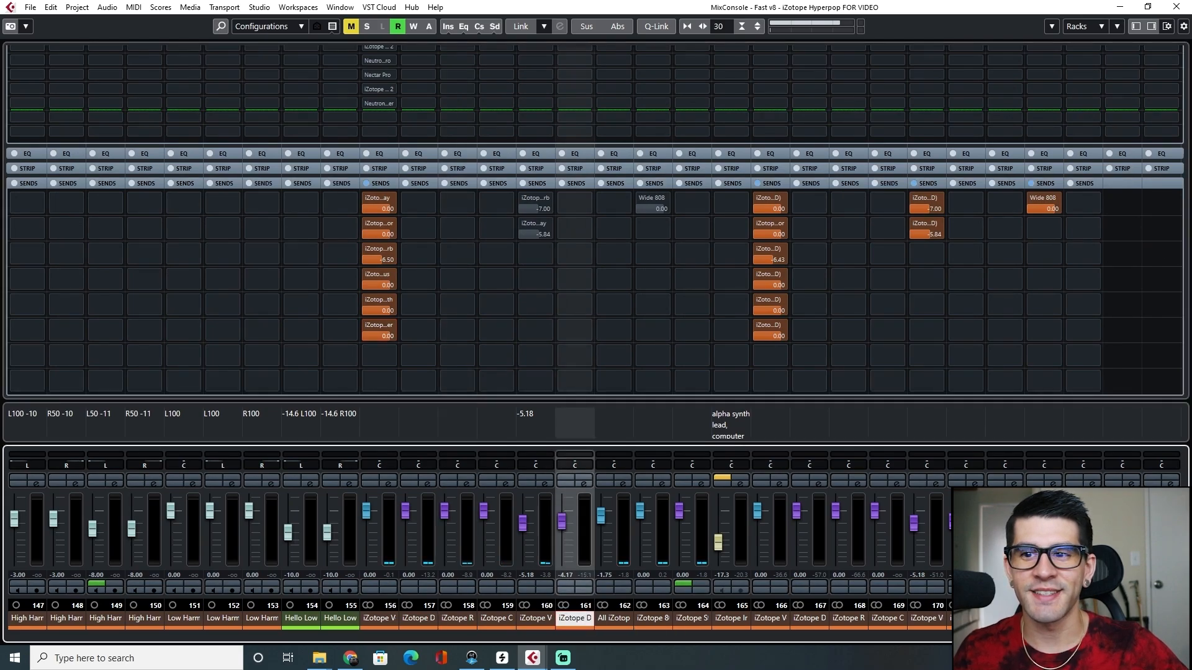
{"action": "scroll", "coordinate": [933, 85], "scroll_direction": "up", "scroll_amount": 5}
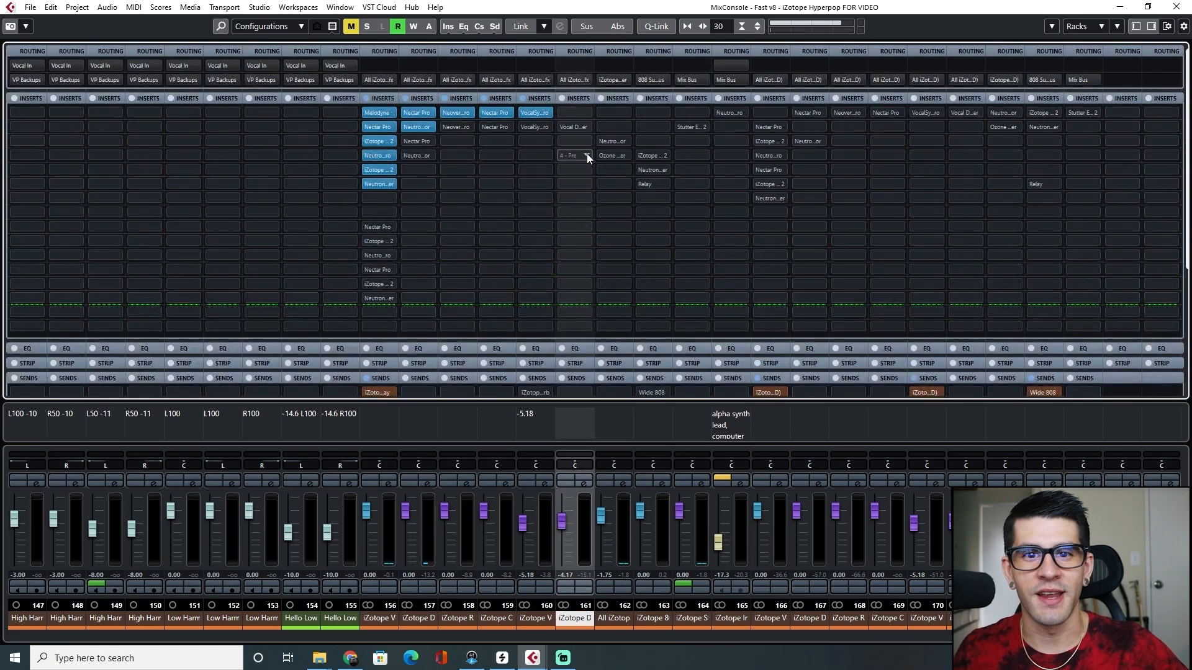
{"action": "left_click", "coordinate": [571, 127]}
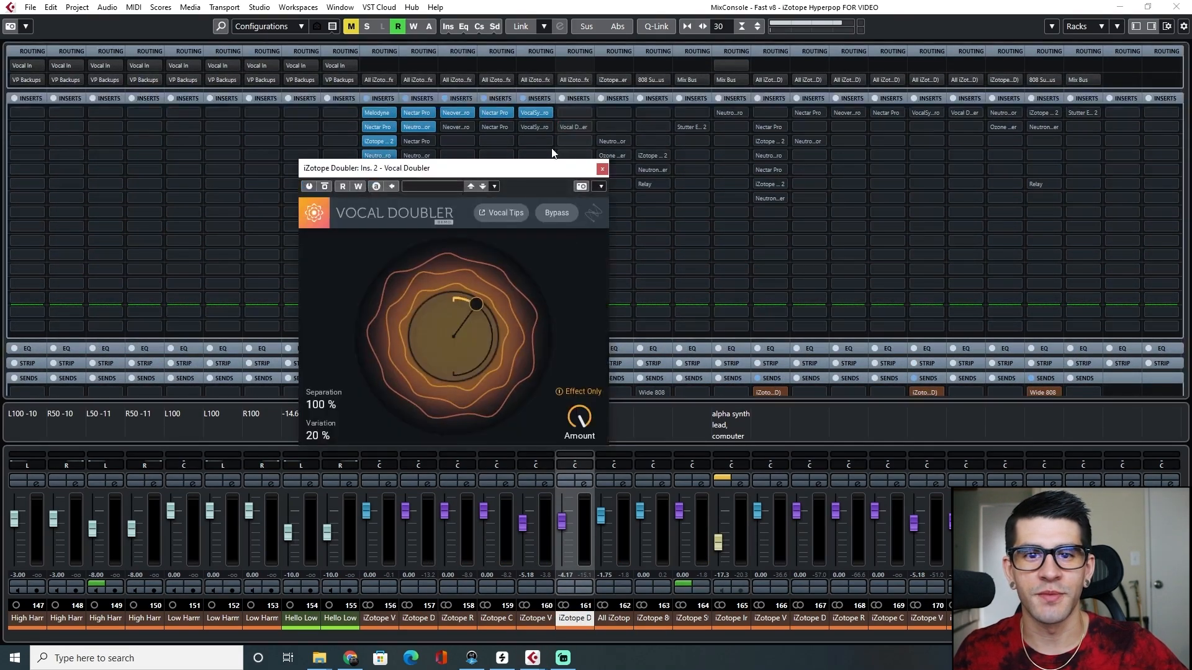
{"action": "left_click_drag", "start_coordinate": [537, 170], "coordinate": [854, 112]}
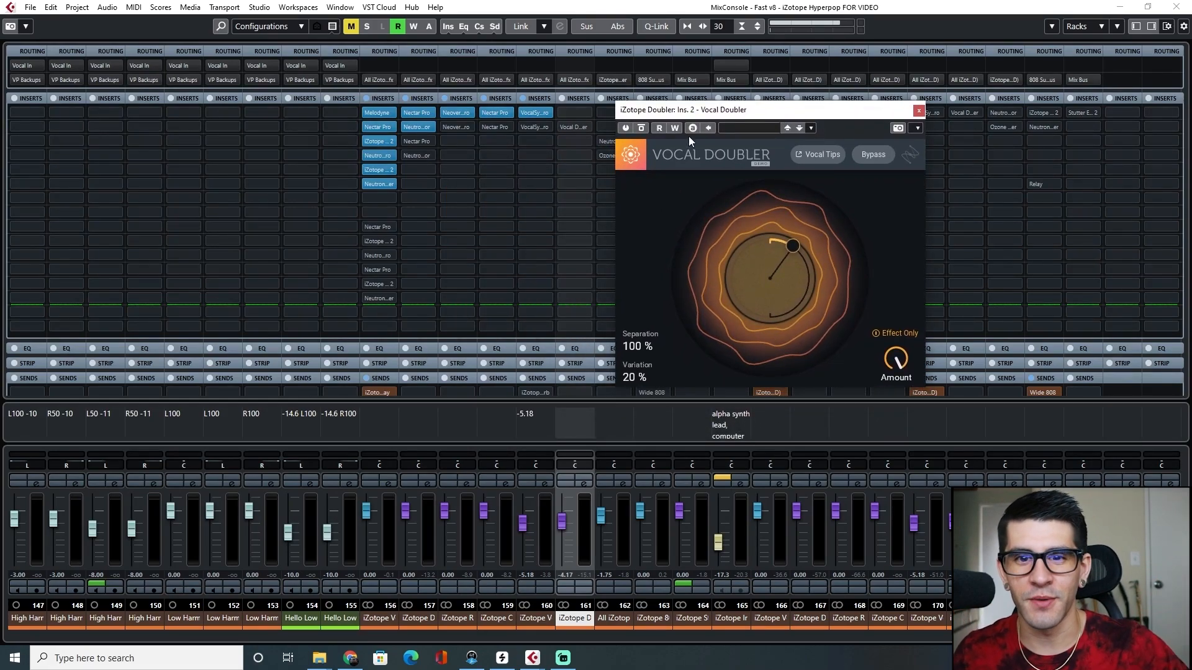
{"action": "left_click", "coordinate": [625, 129]}
Try the iZotope Doubler fader at 2.39 and Vocal Doubler with Effect Only off, and return the fader to -4.17 with Effect Only on.
{"action": "left_click_drag", "start_coordinate": [562, 521], "coordinate": [561, 512]}
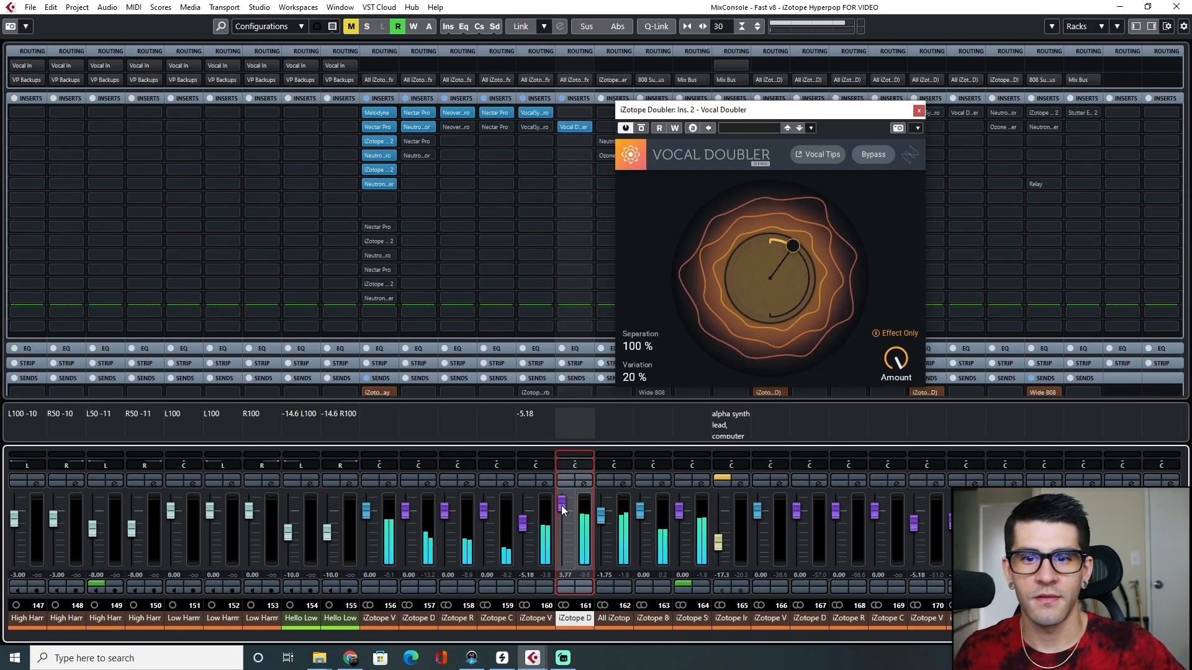
{"action": "left_click", "coordinate": [878, 334]}
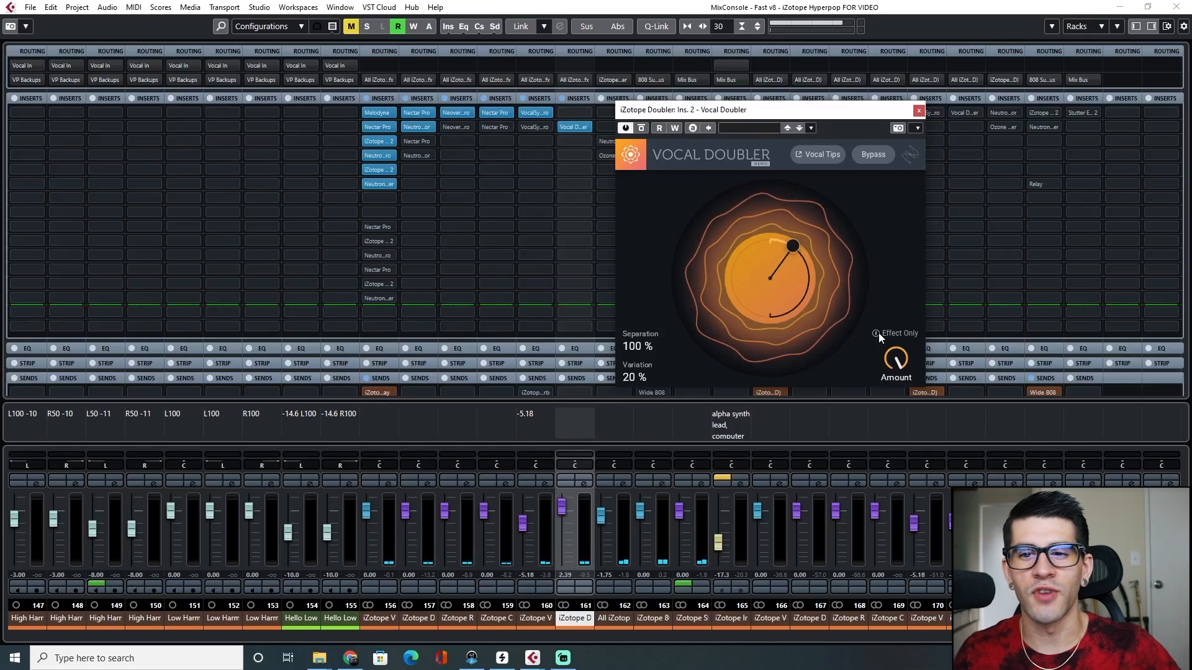
{"action": "left_click", "coordinate": [878, 332]}
{"action": "mouse_move", "coordinate": [904, 372]}
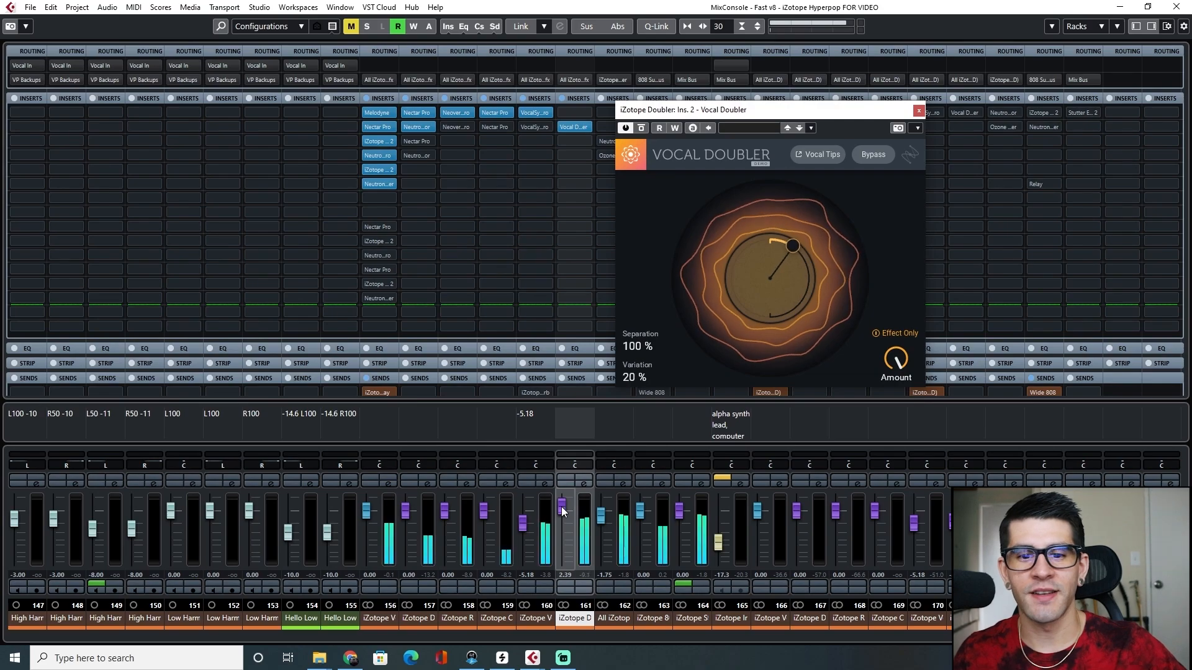
{"action": "left_click_drag", "start_coordinate": [561, 507], "coordinate": [557, 526]}
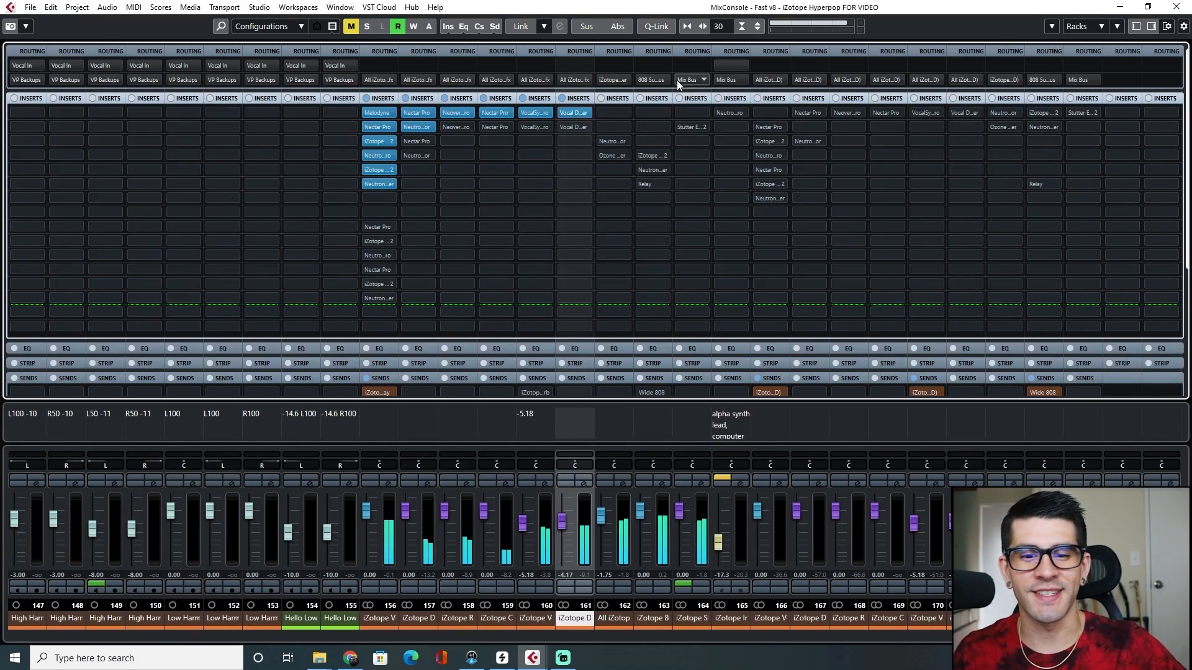
Open Ozone Pro Maximizer on the All iZotope Vox+fx bus, switch it on and set its Threshold to -15.5 dB.
{"action": "left_click", "coordinate": [617, 620]}
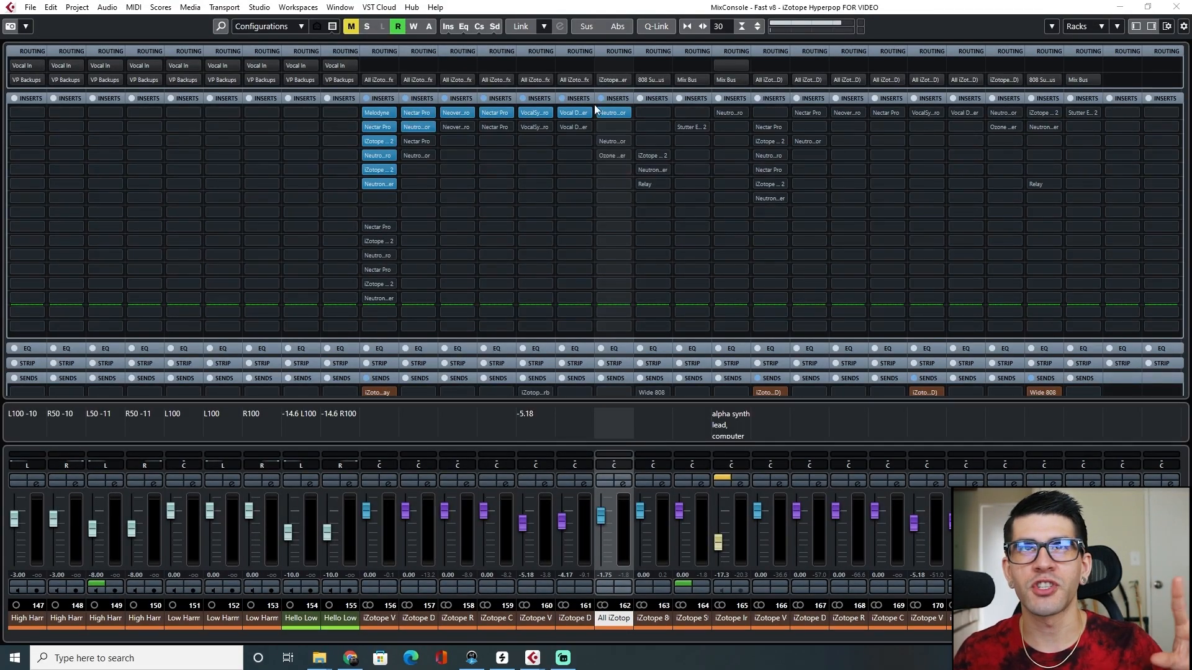
{"action": "left_click_drag", "start_coordinate": [552, 71], "coordinate": [621, 238]}
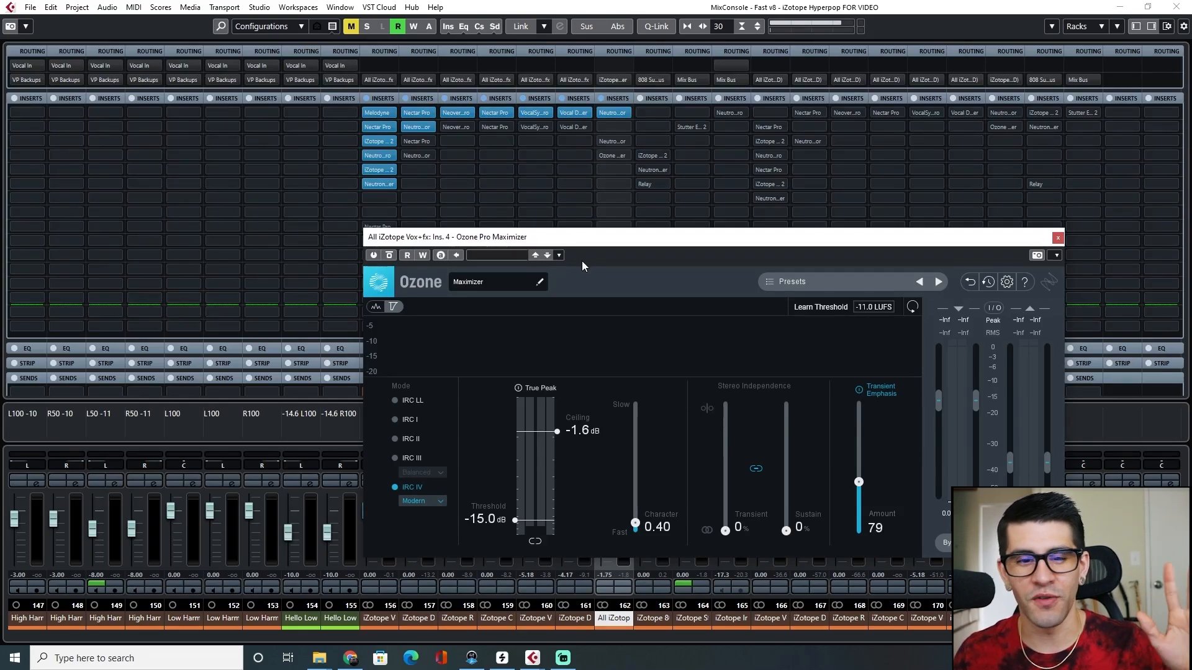
{"action": "left_click_drag", "start_coordinate": [588, 244], "coordinate": [547, 207]}
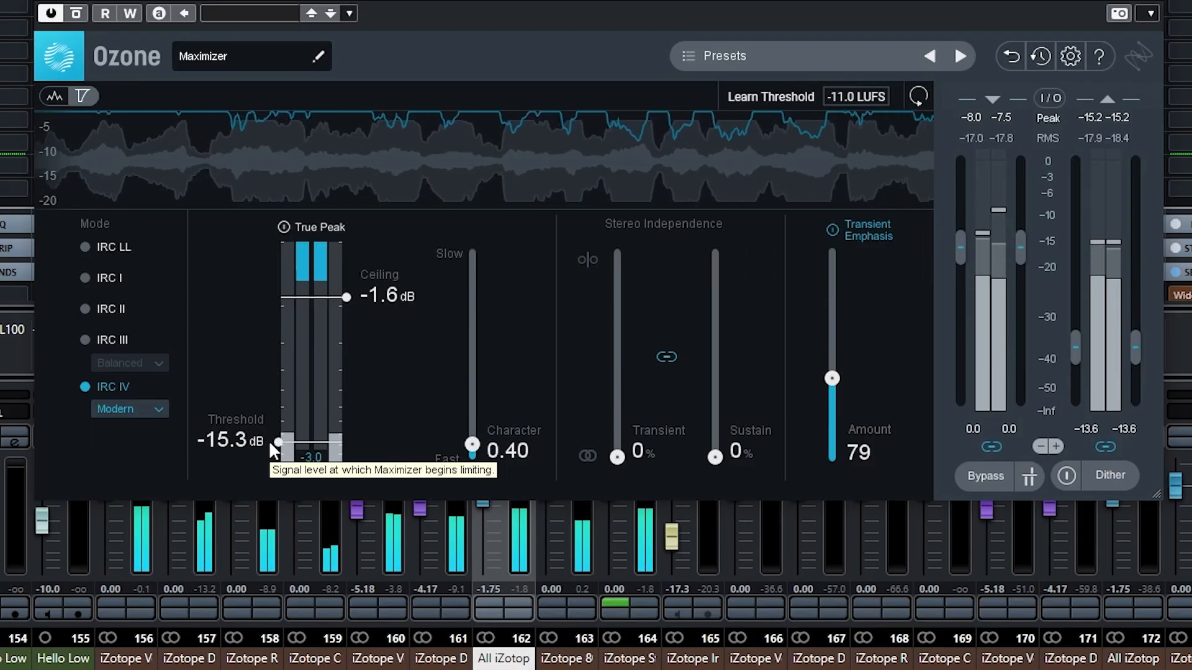
{"action": "left_click_drag", "start_coordinate": [269, 441], "coordinate": [267, 442]}
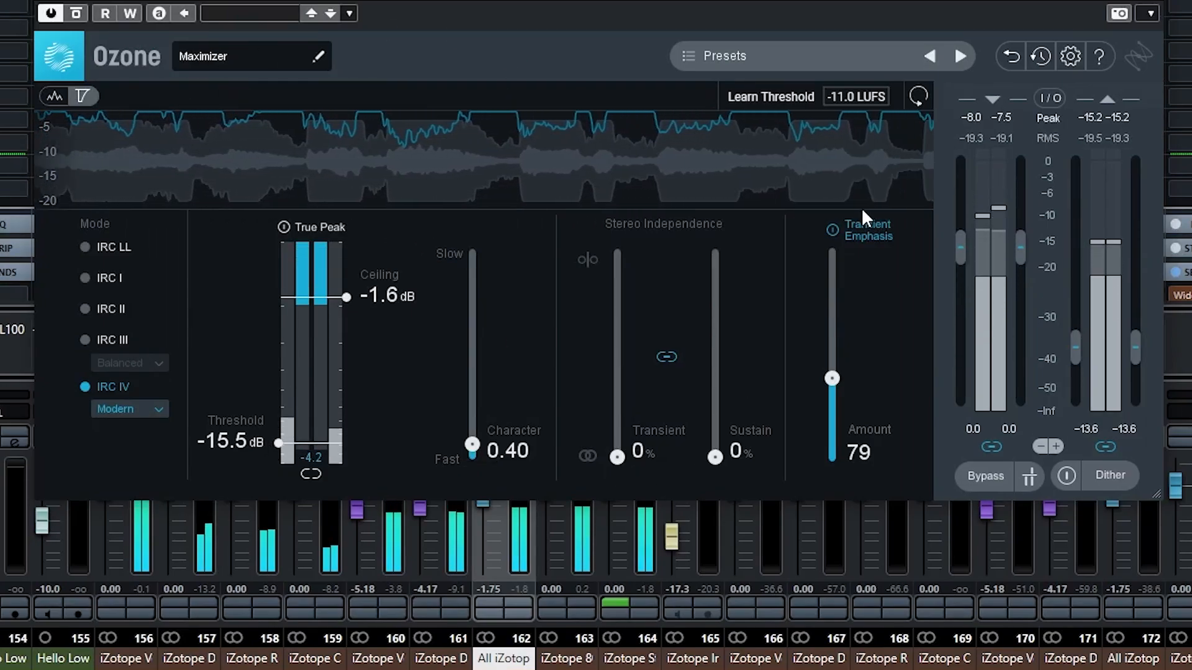
Compare the Maximizer with Transient Emphasis off and on during playback, leave it on and close the plug-in.
{"action": "left_click", "coordinate": [832, 229]}
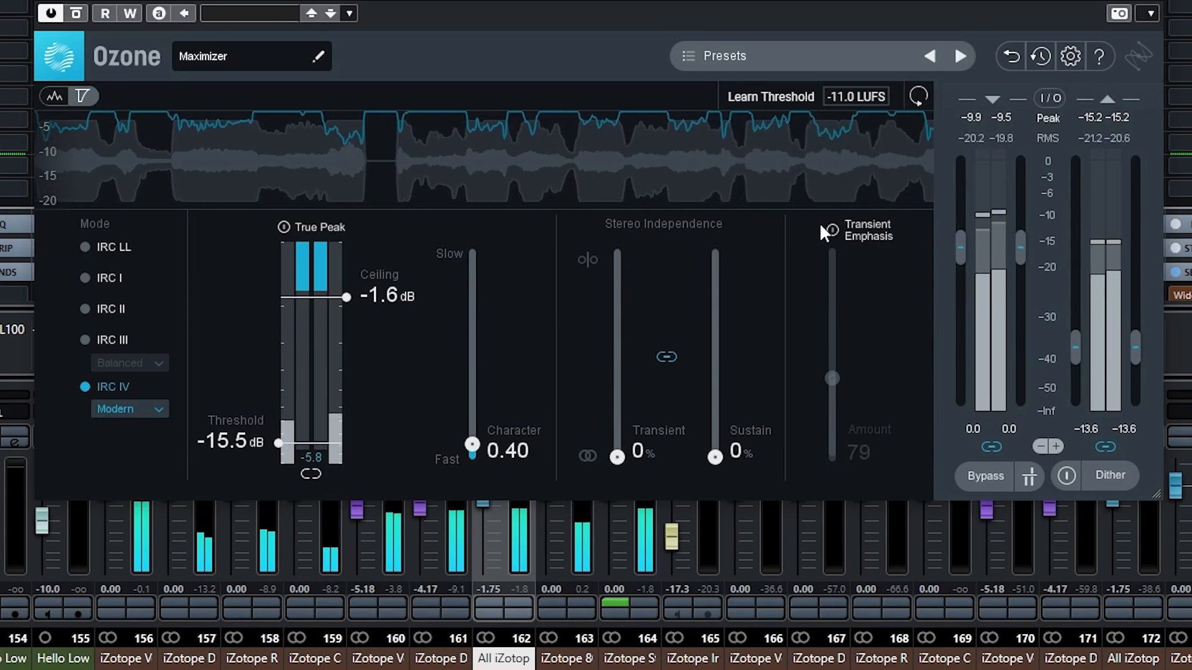
{"action": "left_click", "coordinate": [831, 229]}
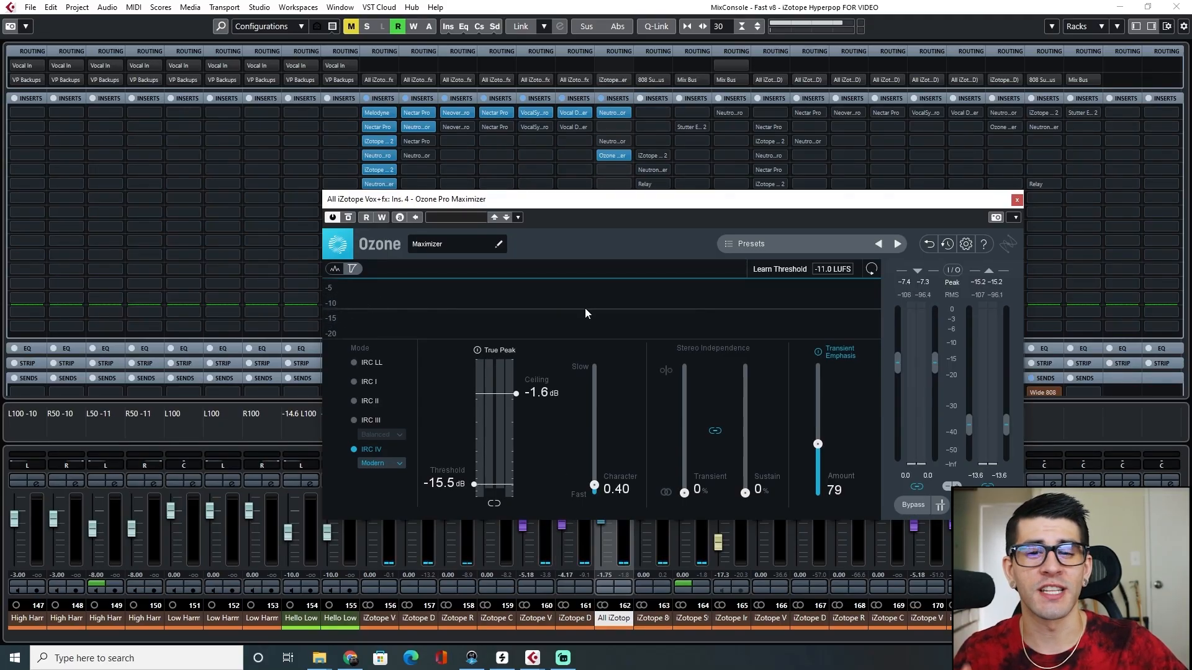
{"action": "left_click_drag", "start_coordinate": [528, 204], "coordinate": [523, 207]}
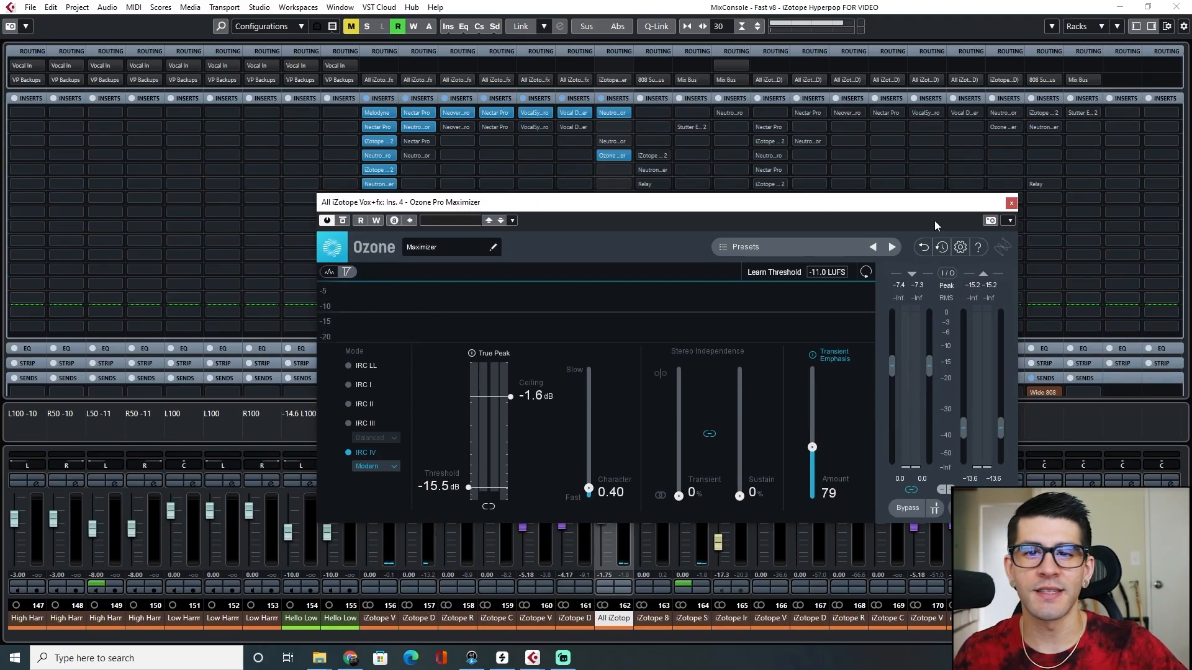
{"action": "left_click", "coordinate": [1011, 203]}
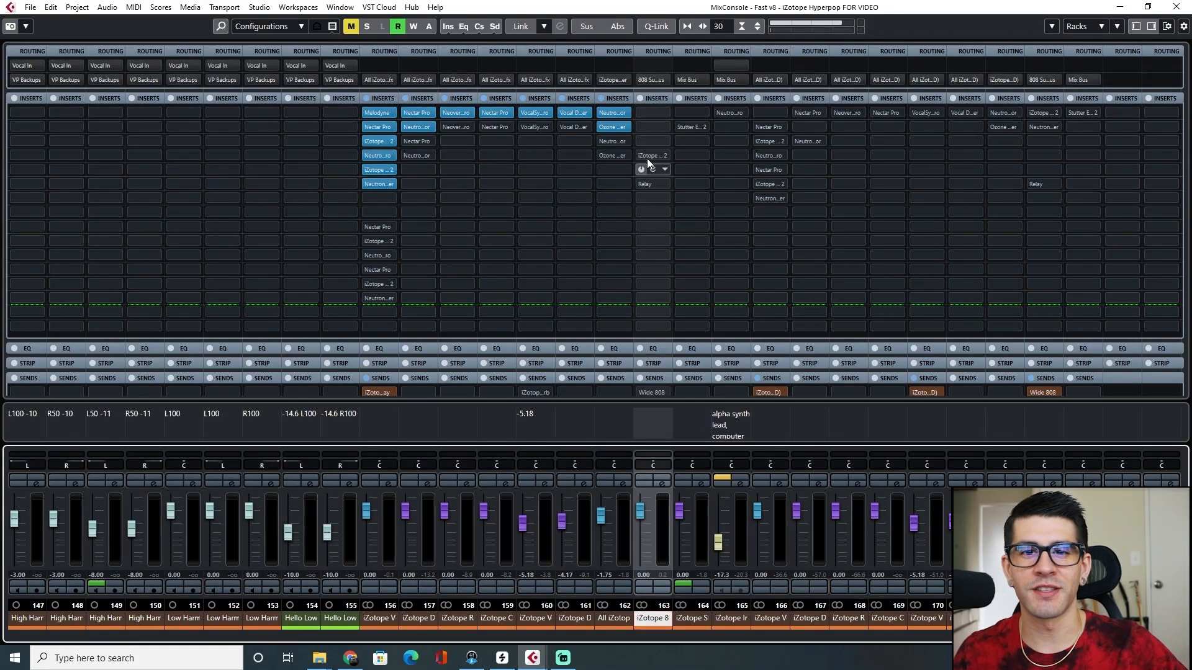
{"action": "left_click", "coordinate": [665, 113]}
{"action": "left_click", "coordinate": [714, 372]}
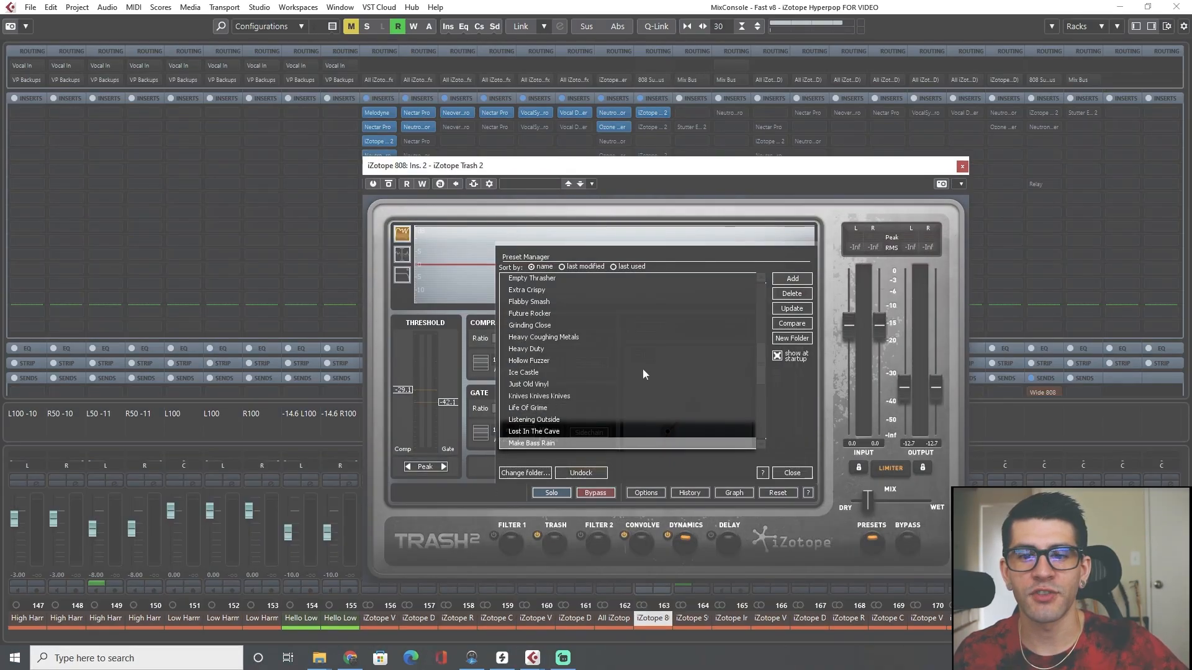
{"action": "left_click", "coordinate": [792, 473]}
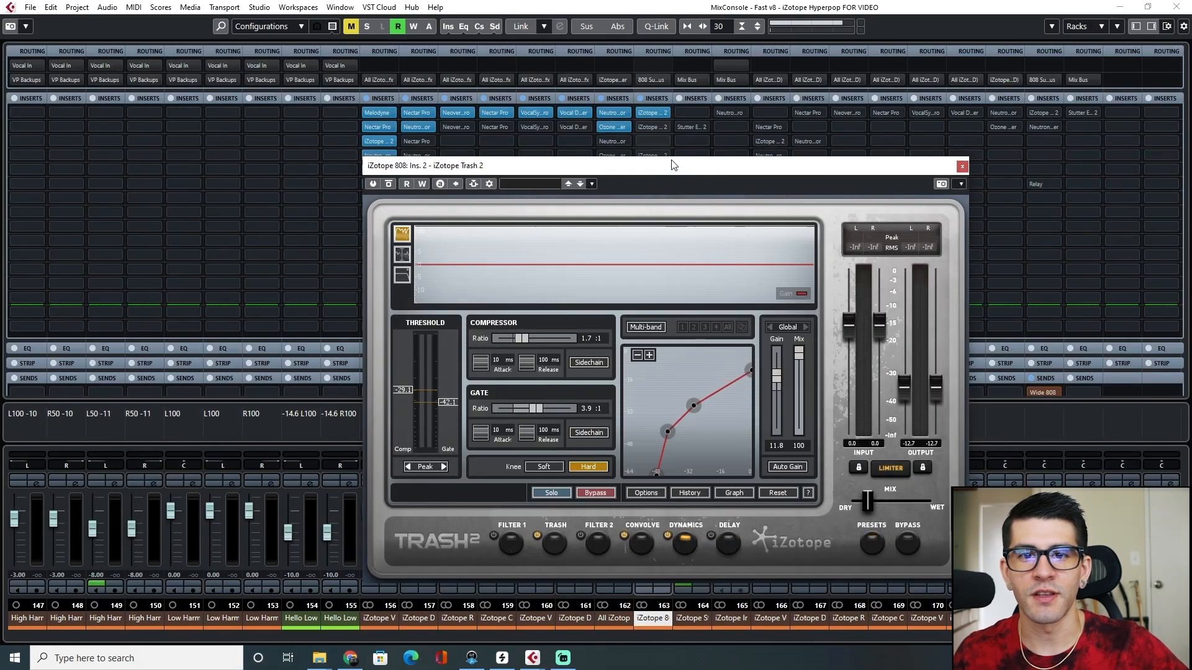
{"action": "left_click_drag", "start_coordinate": [672, 165], "coordinate": [693, 151]}
{"action": "key", "text": "ctrl+z"}
Play the 808 and try Trash 2's Mix fully wet, and return it near the dry end.
{"action": "key", "text": "space"}
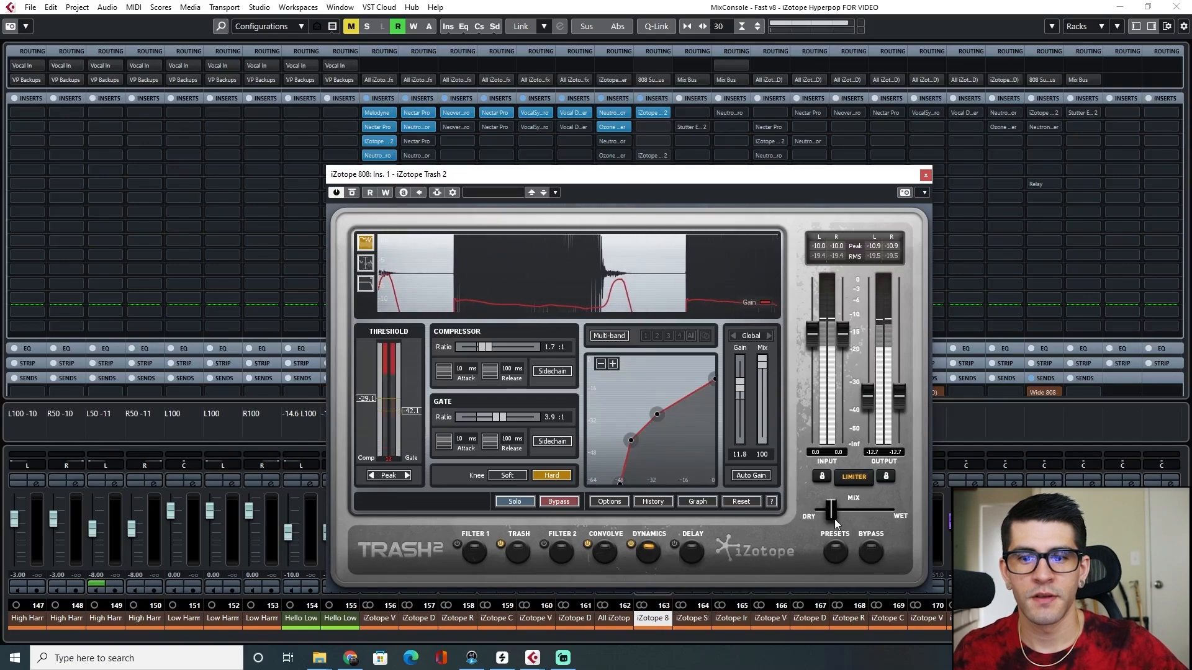
{"action": "left_click_drag", "start_coordinate": [832, 509], "coordinate": [900, 507]}
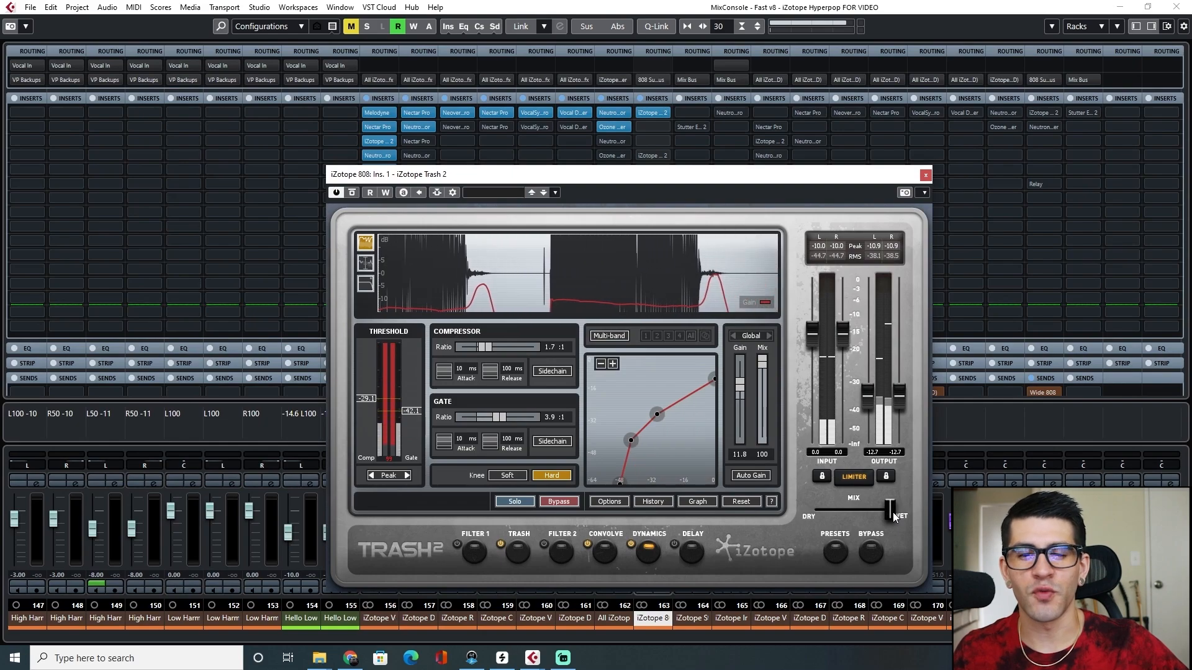
{"action": "left_click_drag", "start_coordinate": [894, 514], "coordinate": [829, 511]}
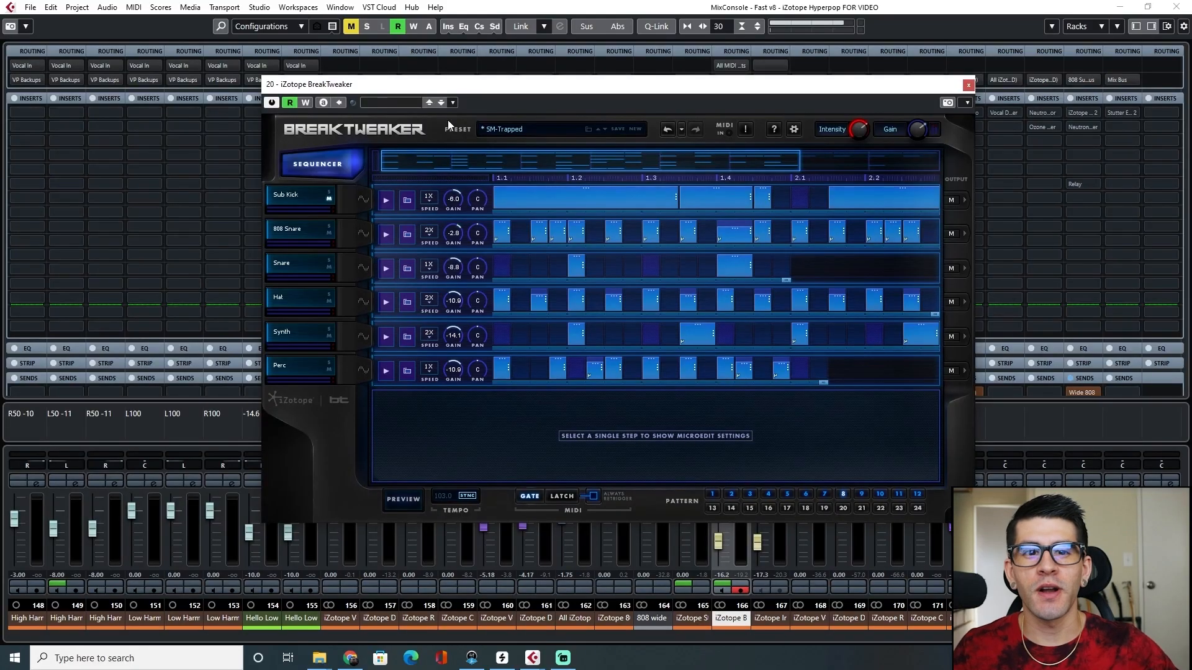
Look through BreakTweaker's Hip Hop presets, keep SM-Trapped and play its pattern.
{"action": "left_click", "coordinate": [508, 130]}
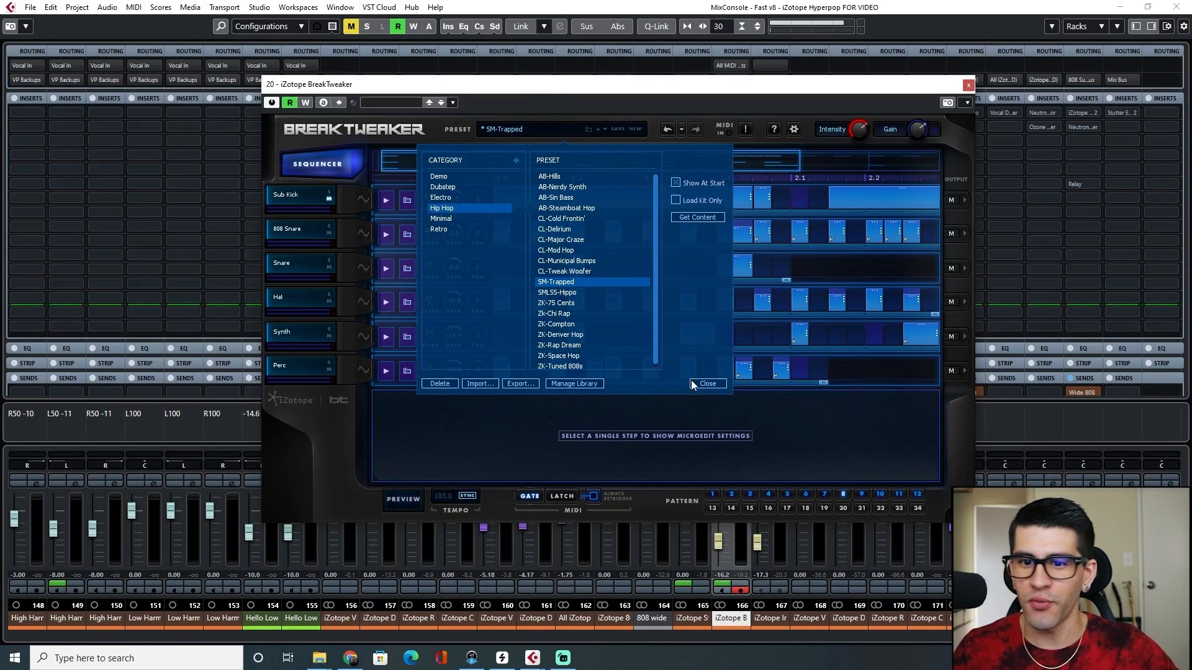
{"action": "left_click", "coordinate": [693, 382]}
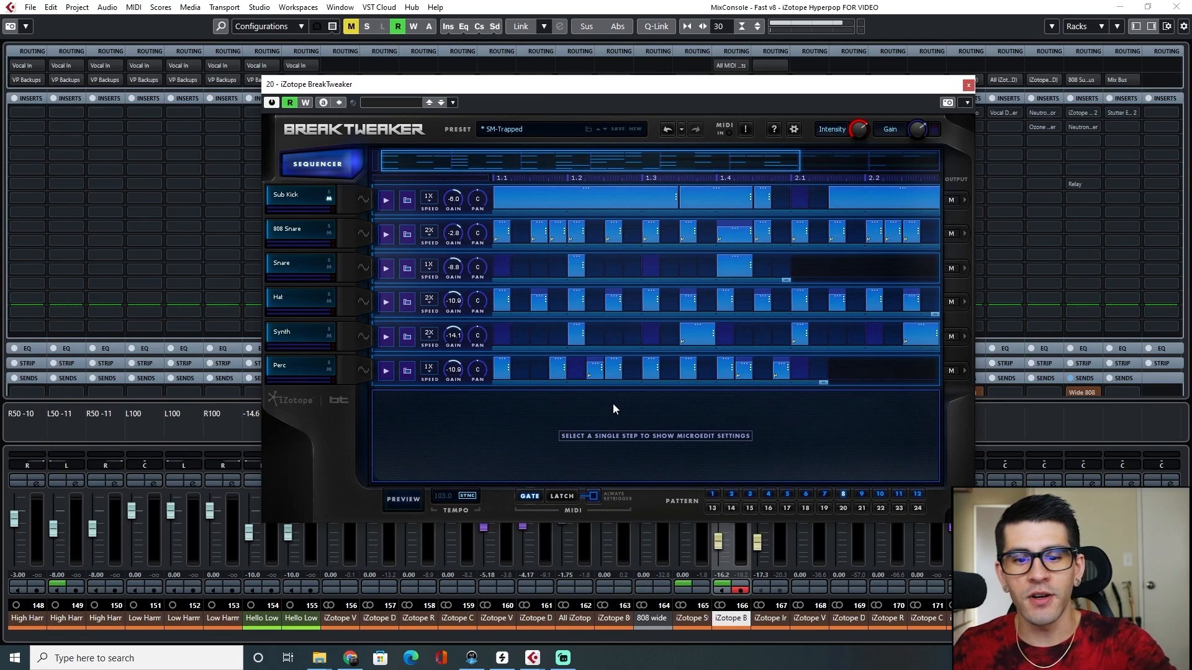
{"action": "key", "text": "space"}
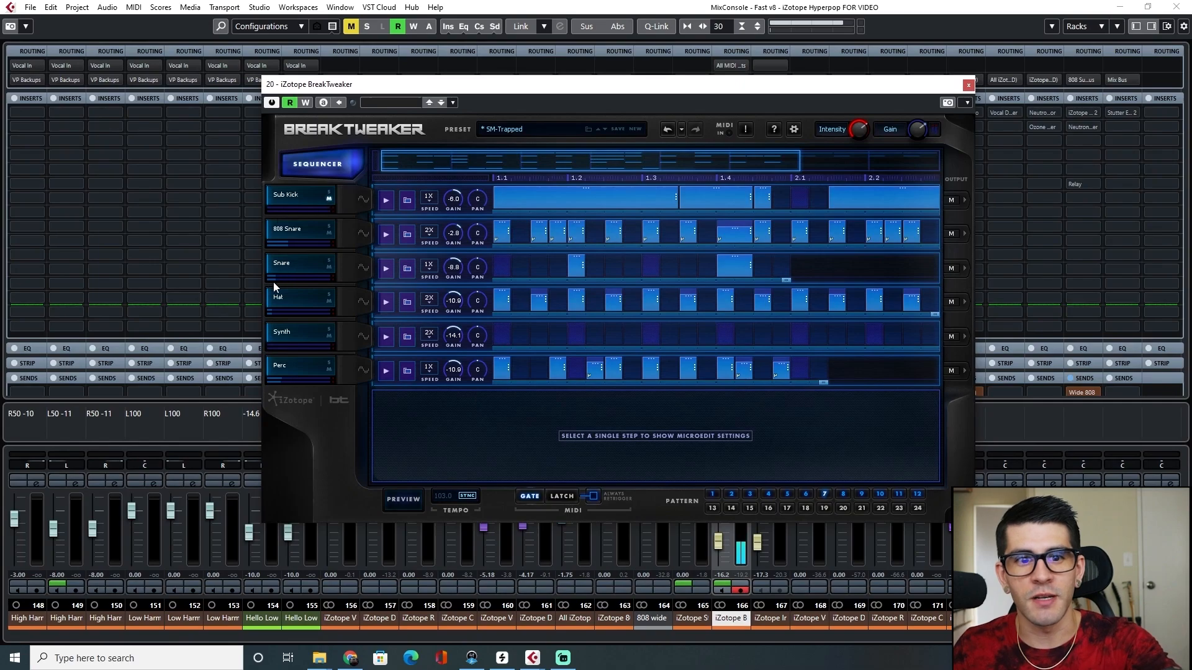
Inspect the Snare track's sample generator and filter settings in BreakTweaker and close the instrument.
{"action": "left_click", "coordinate": [363, 269]}
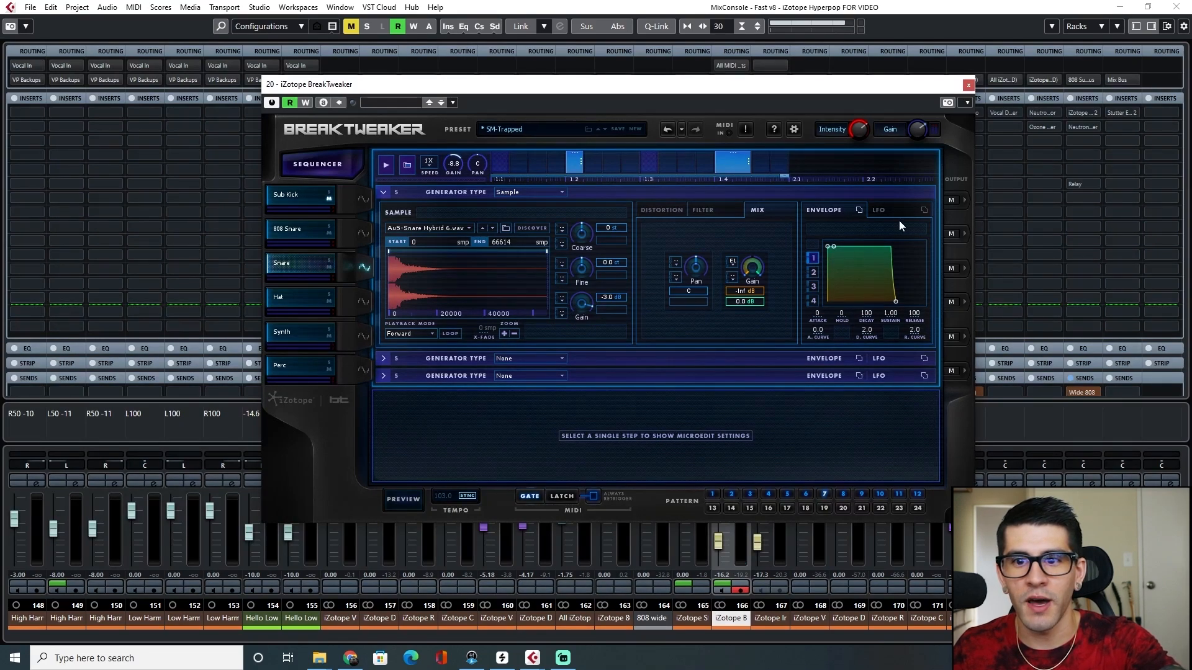
{"action": "left_click", "coordinate": [703, 210]}
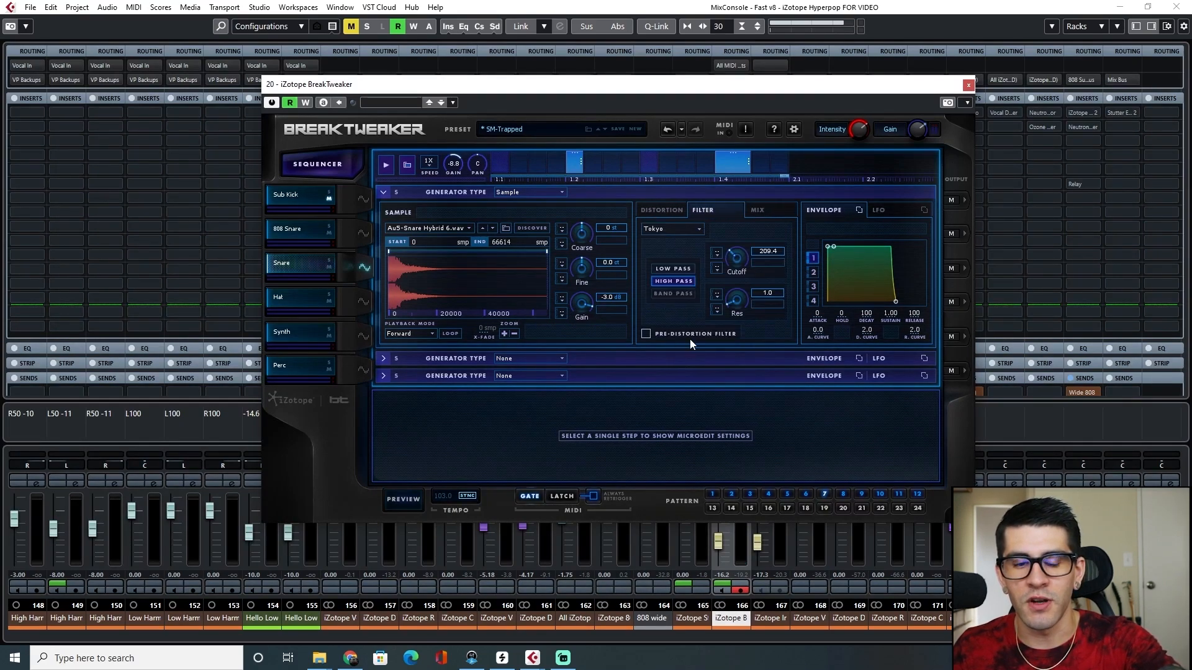
{"action": "left_click", "coordinate": [969, 85]}
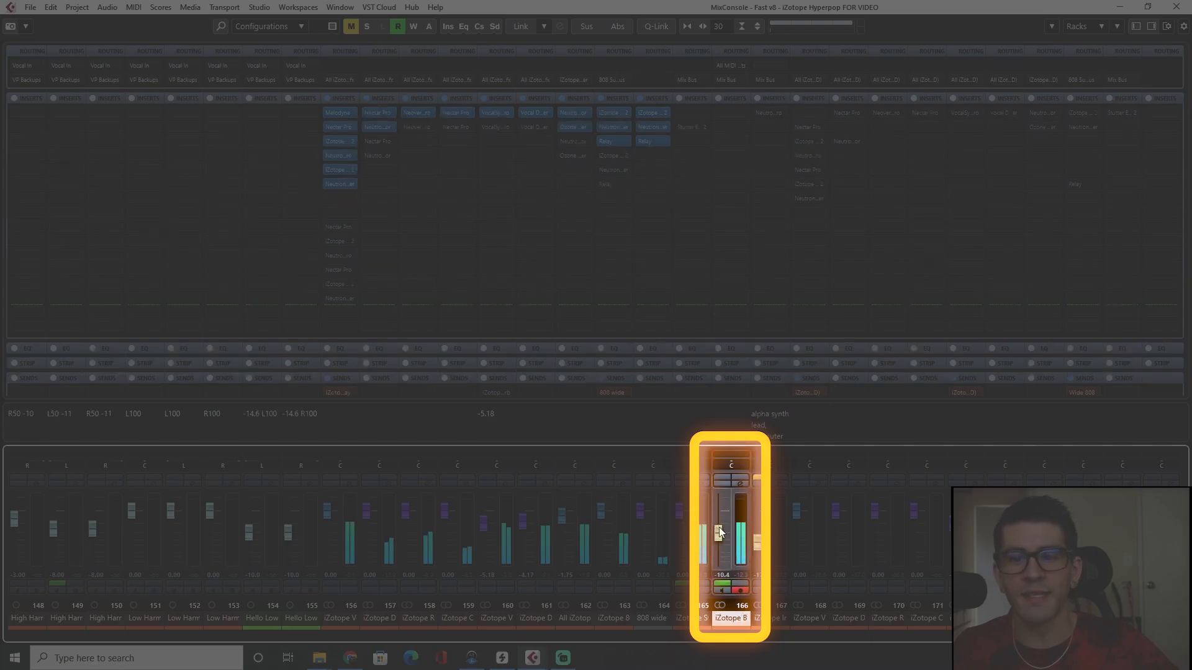
Lower the iZotope BreakTweaker channel's fader to -19.1 dB.
{"action": "left_click_drag", "start_coordinate": [720, 528], "coordinate": [716, 540]}
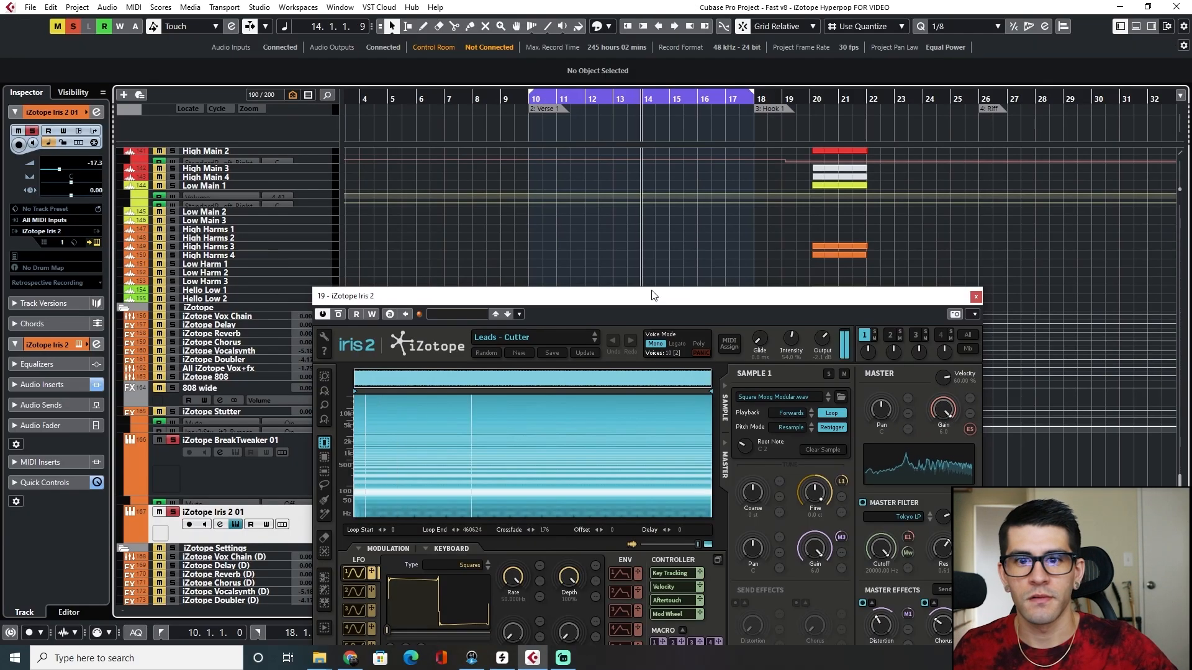
Audition Iris 2's Leads - Cutter preset with BreakTweaker, stop playback, take both tracks out of solo and move the instrument aside.
{"action": "left_click_drag", "start_coordinate": [652, 291], "coordinate": [724, 83]}
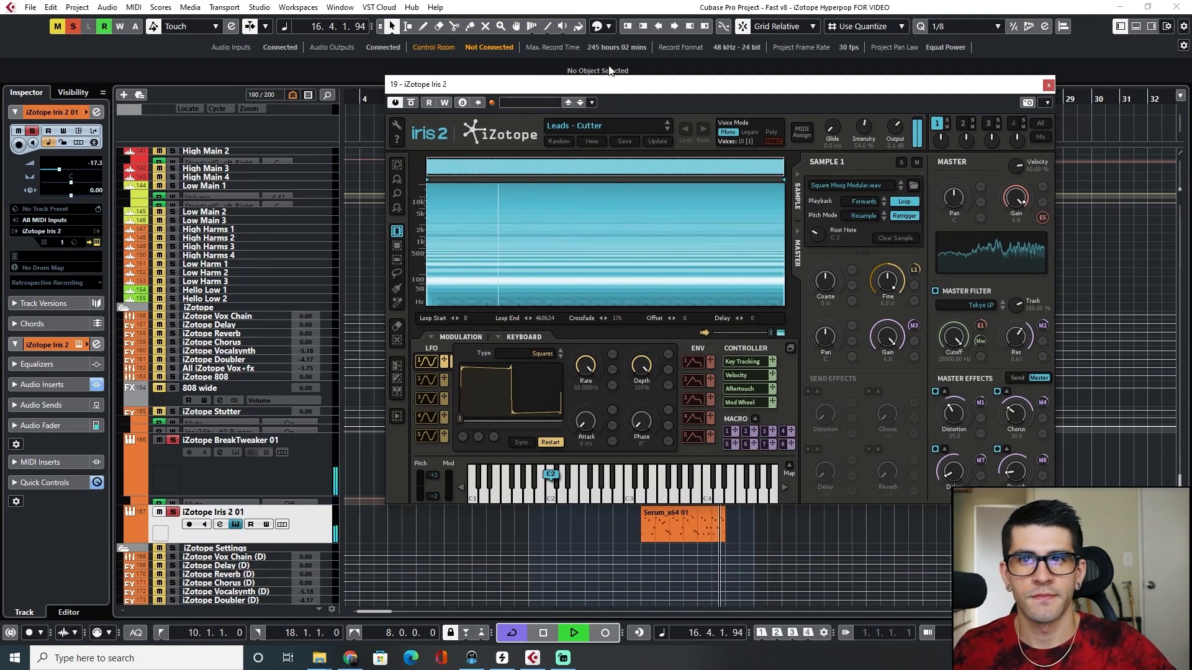
{"action": "key", "text": "space"}
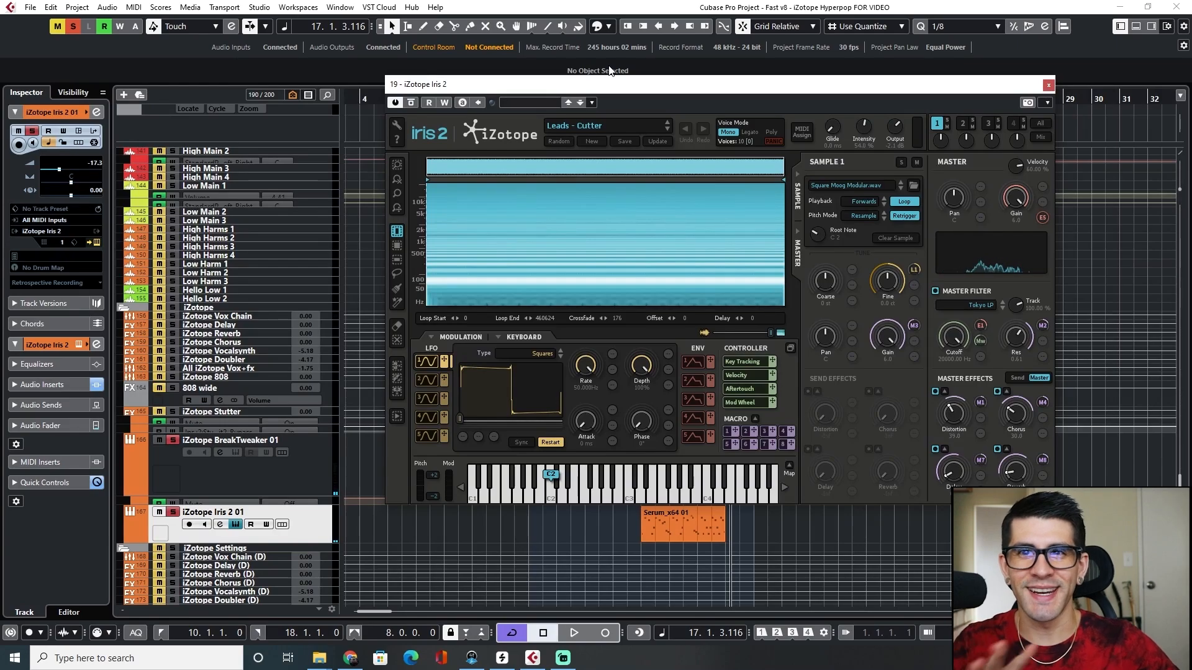
{"action": "key", "text": "s"}
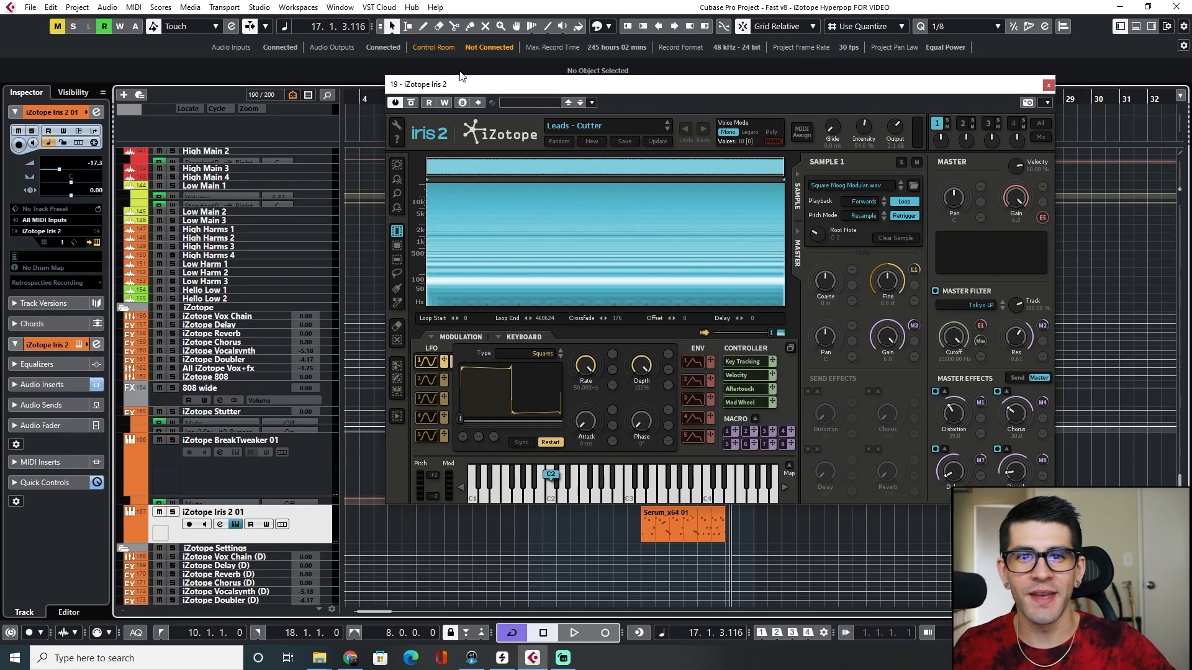
{"action": "left_click_drag", "start_coordinate": [460, 75], "coordinate": [44, 62]}
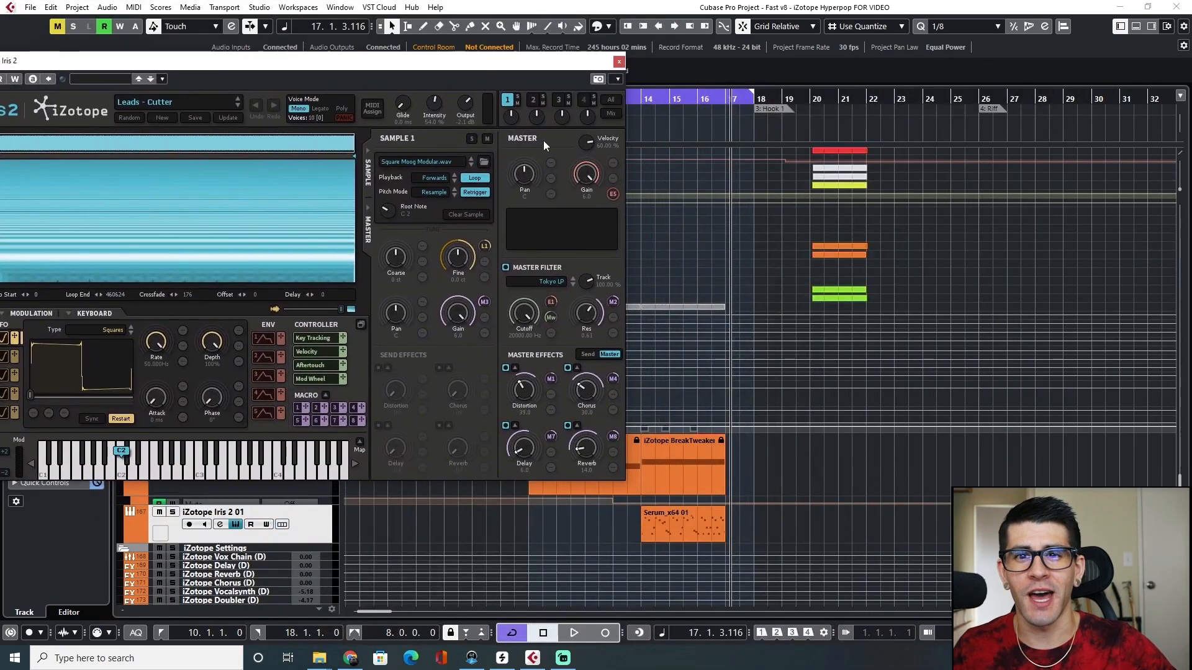
Play the verse with the full mix and lower the iZotope Iris 2 channel's fader to -19.1 dB.
{"action": "left_click", "coordinate": [640, 99]}
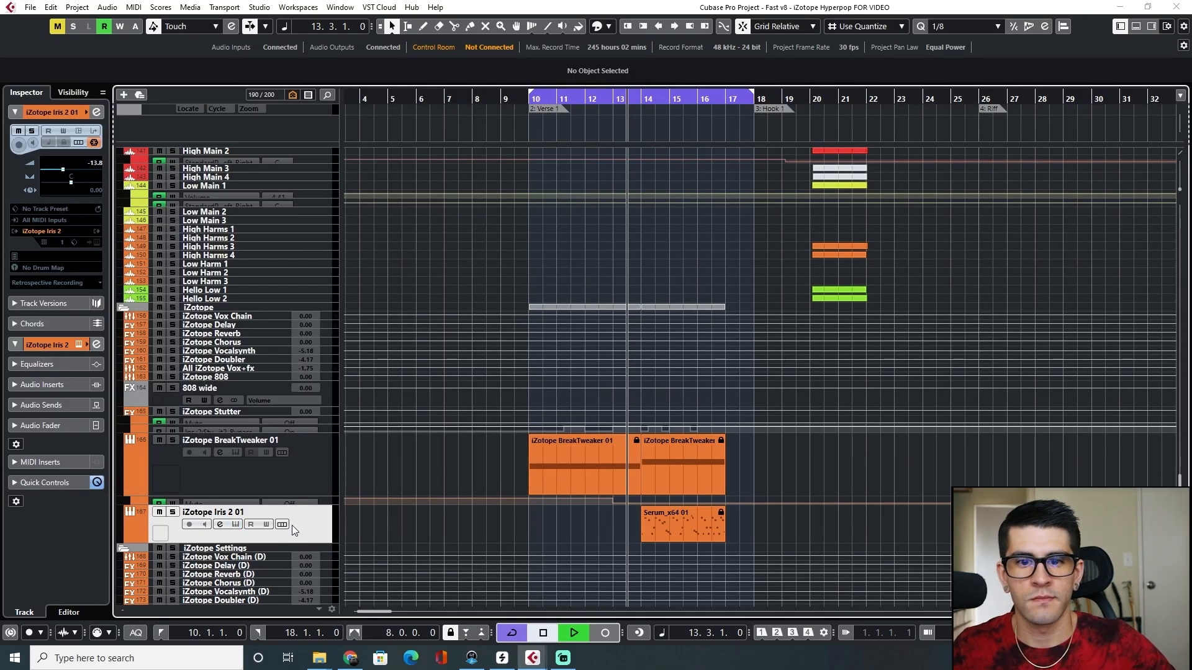
{"action": "key", "text": "F3"}
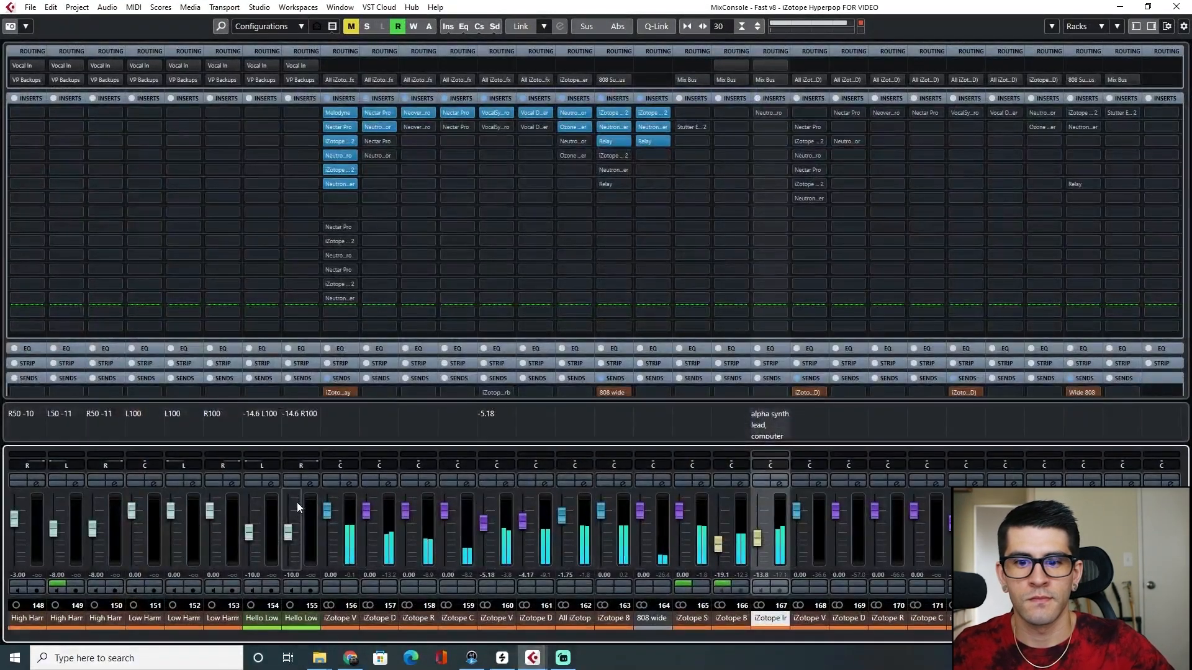
{"action": "key", "text": "F3"}
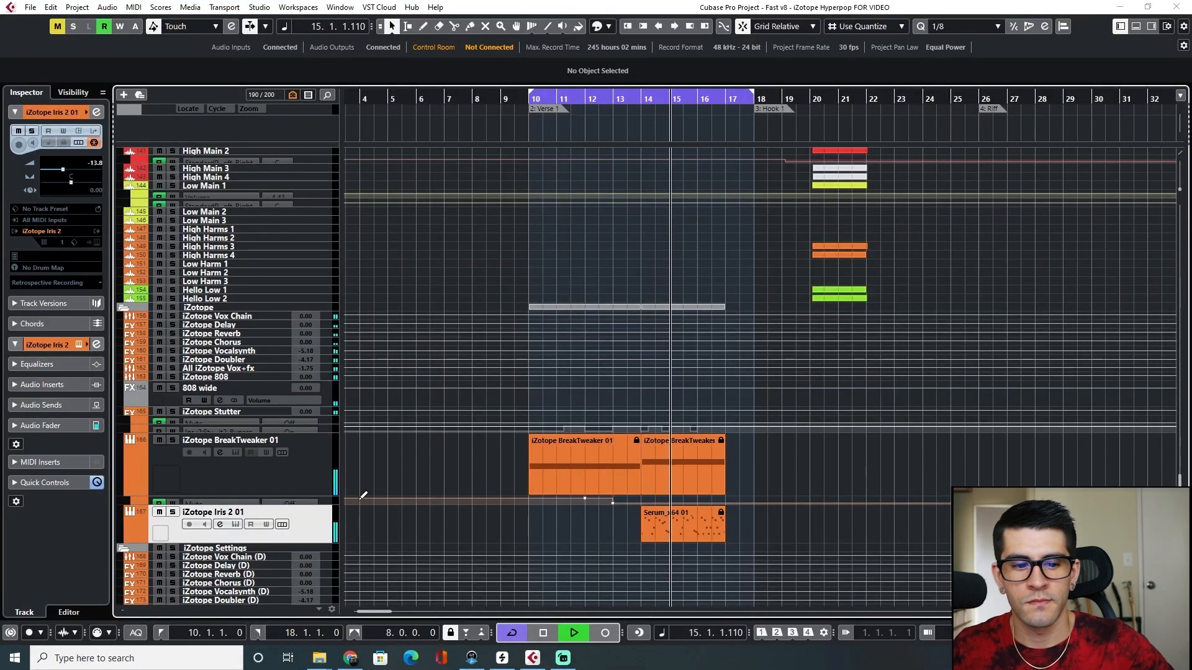
{"action": "key", "text": "F3"}
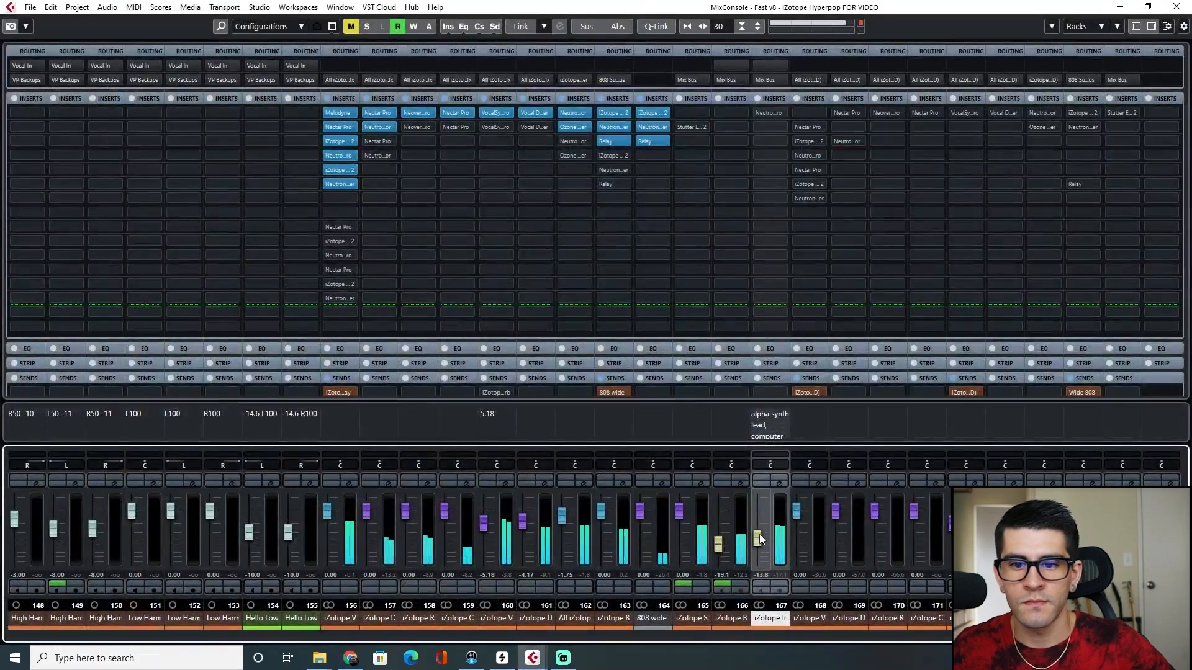
{"action": "left_click_drag", "start_coordinate": [755, 536], "coordinate": [756, 546]}
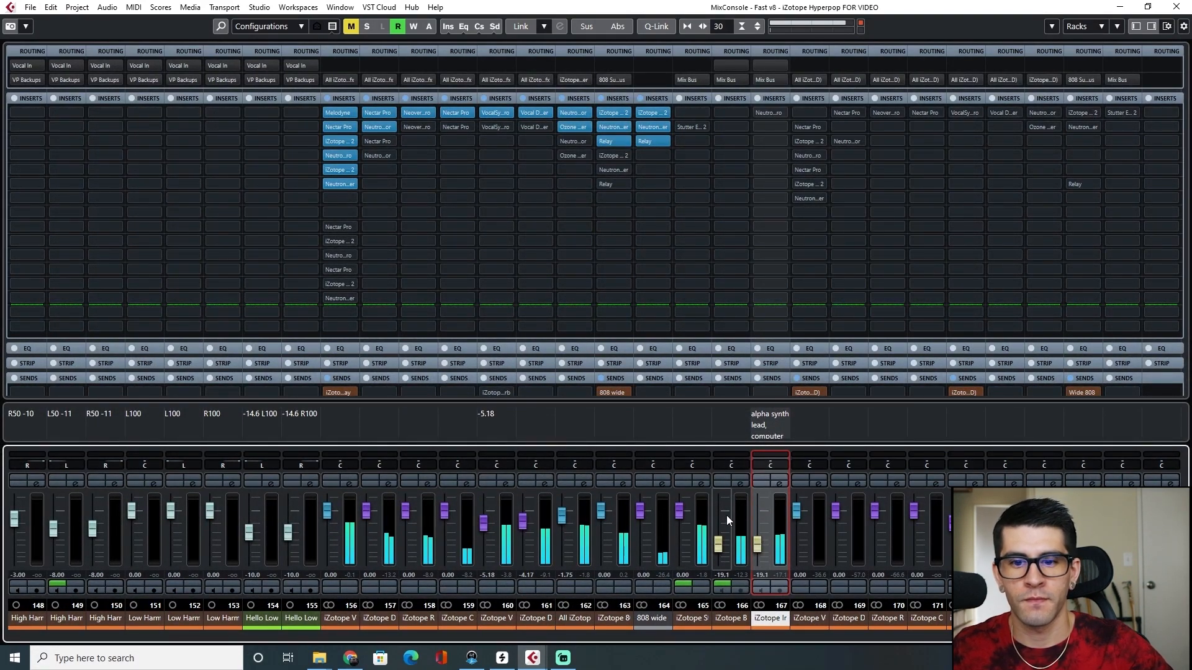
Examine the Stutter Edit 2 gesture settings alongside the plug-in's bypass automation on the iZotope Stutter track across the verse.
{"action": "mouse_move", "coordinate": [607, 190]}
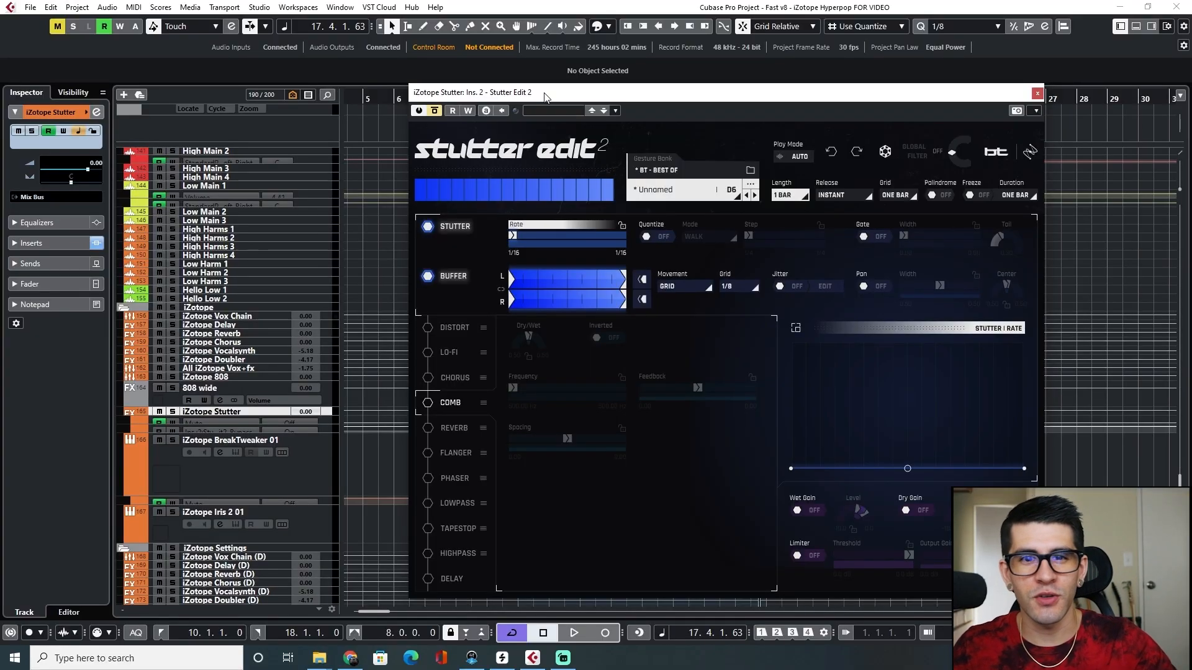
{"action": "left_click_drag", "start_coordinate": [545, 96], "coordinate": [722, 98]}
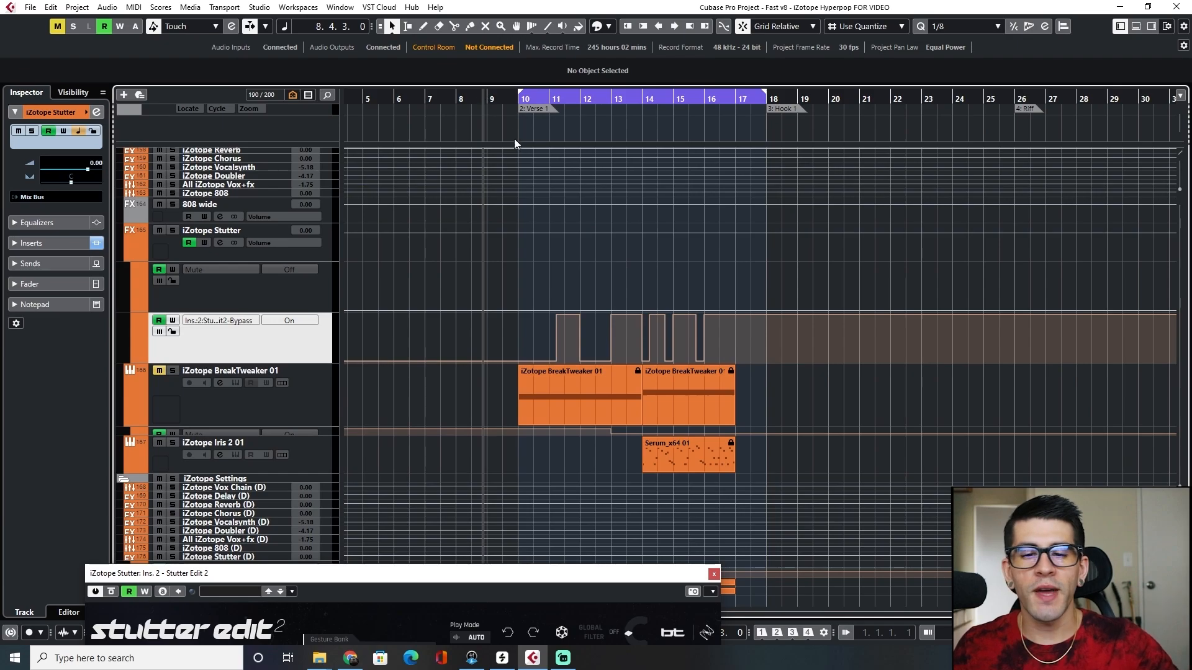
{"action": "left_click_drag", "start_coordinate": [493, 577], "coordinate": [915, 79]}
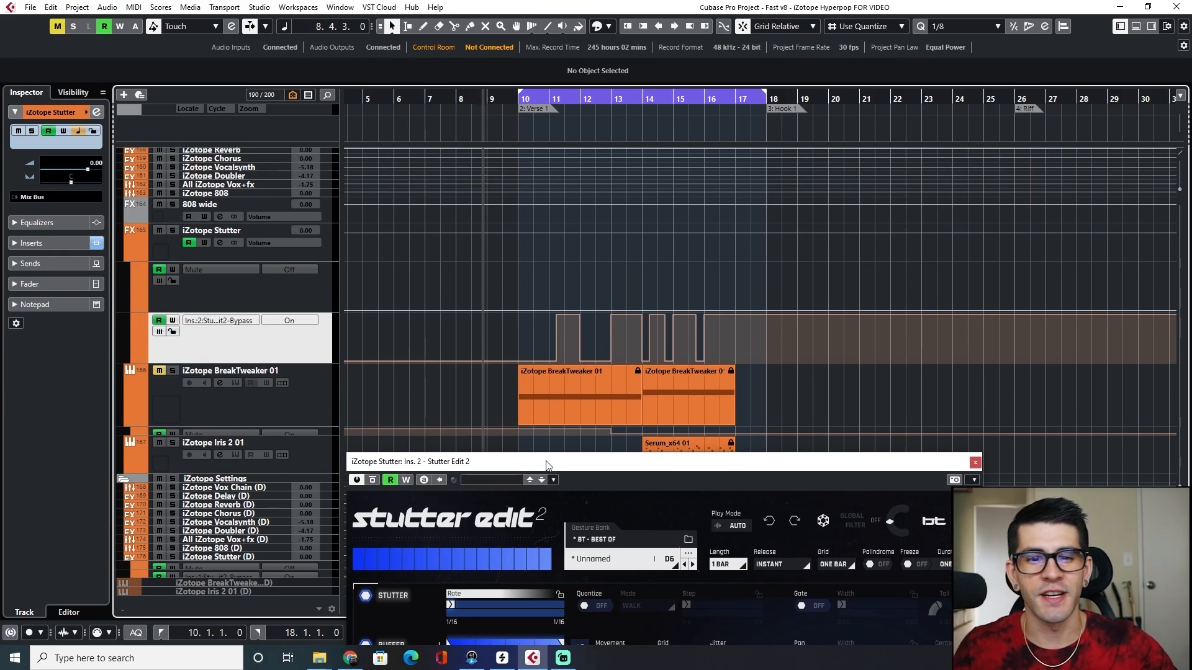
{"action": "left_click_drag", "start_coordinate": [546, 464], "coordinate": [572, 68]}
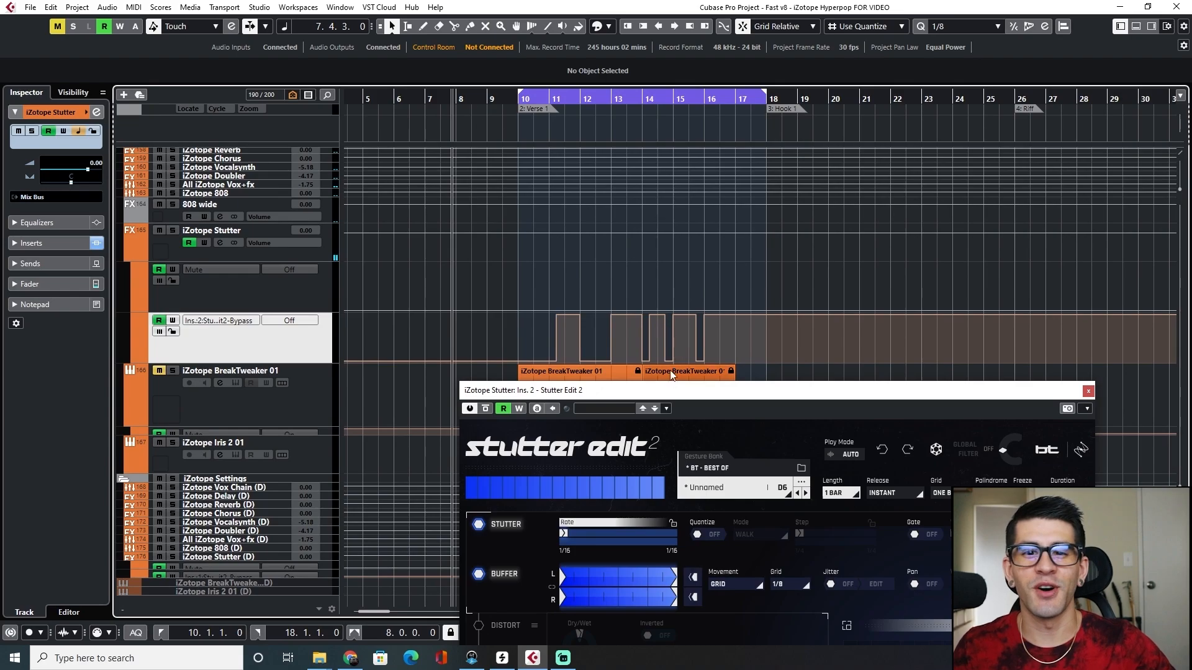
{"action": "left_click_drag", "start_coordinate": [620, 399], "coordinate": [610, 455]}
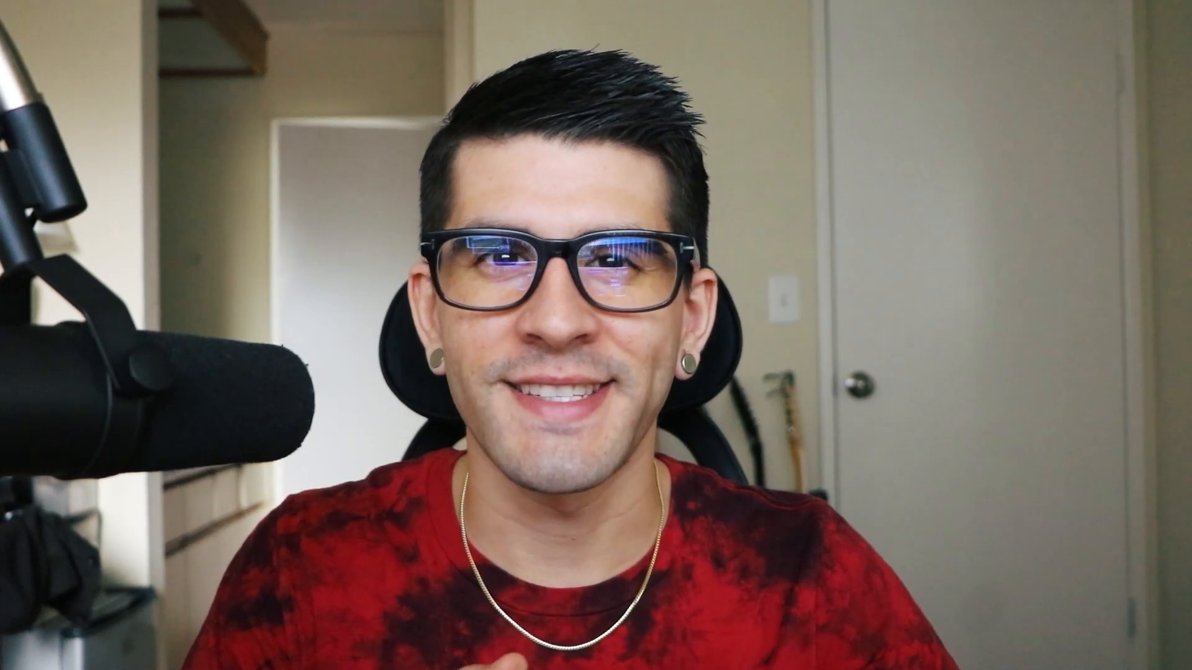